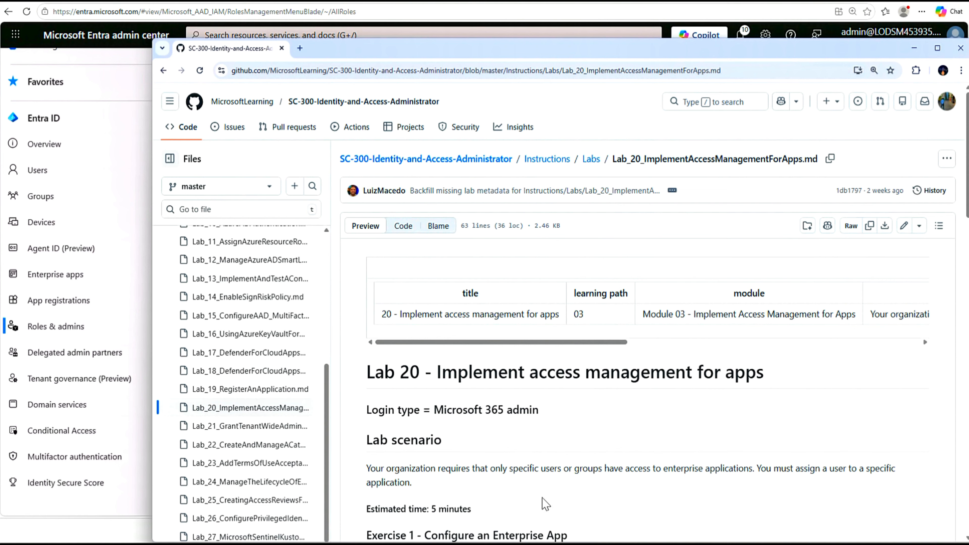
Review the Lab 20 Task 1 and Task 2 headings on GitHub, then minimize the browser
scroll(448, 493, "down", 6)
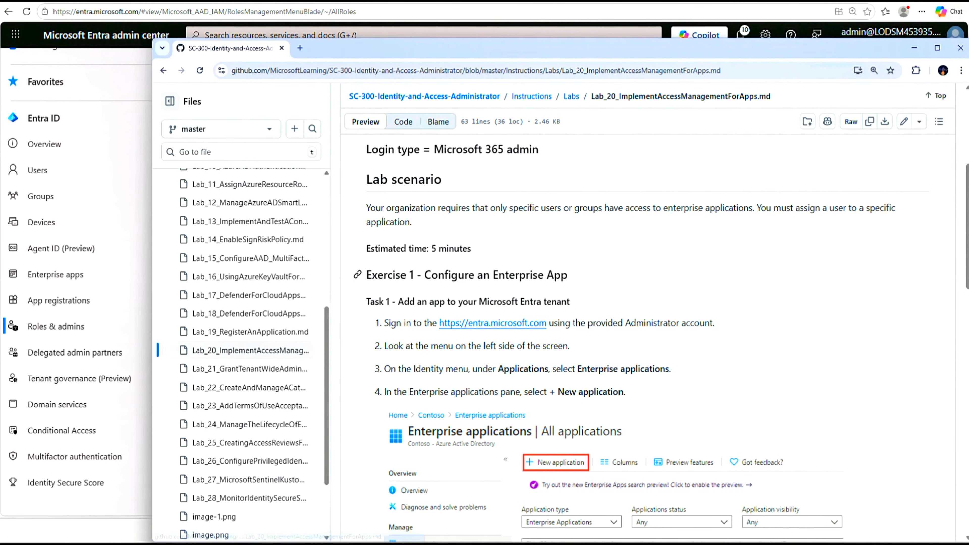
left_click_drag(575, 278, 360, 284)
left_click_drag(403, 301, 570, 302)
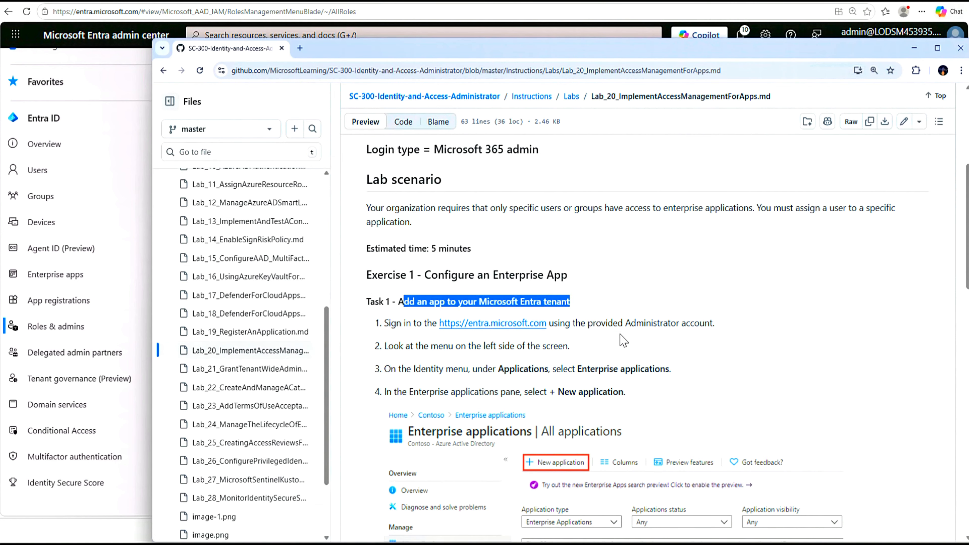
scroll(648, 423, "down", 10)
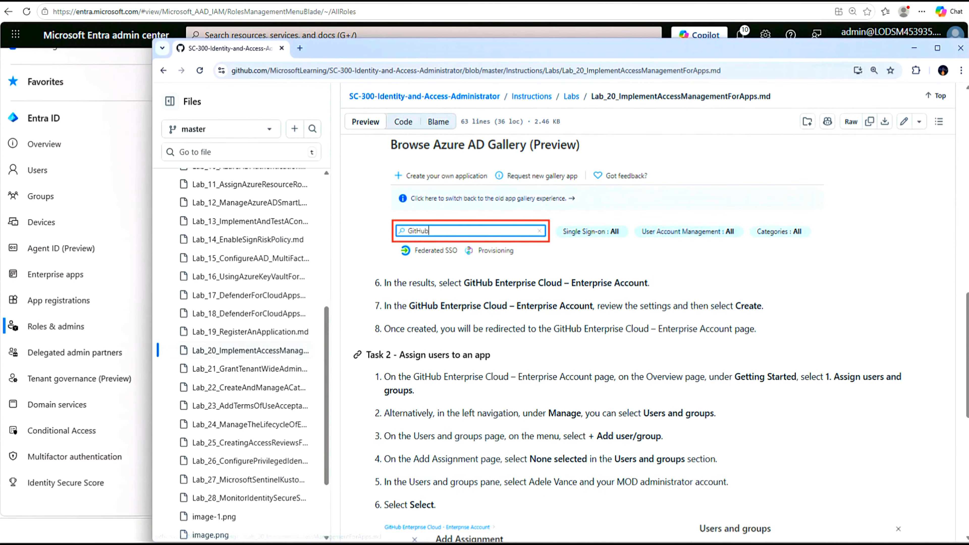
left_click_drag(493, 355, 399, 355)
scroll(385, 397, "down", 12)
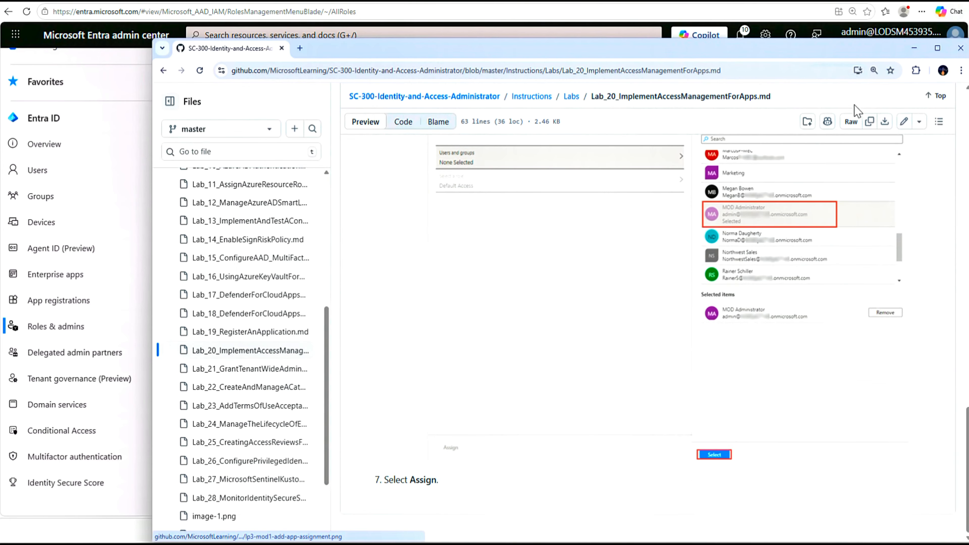
left_click(914, 49)
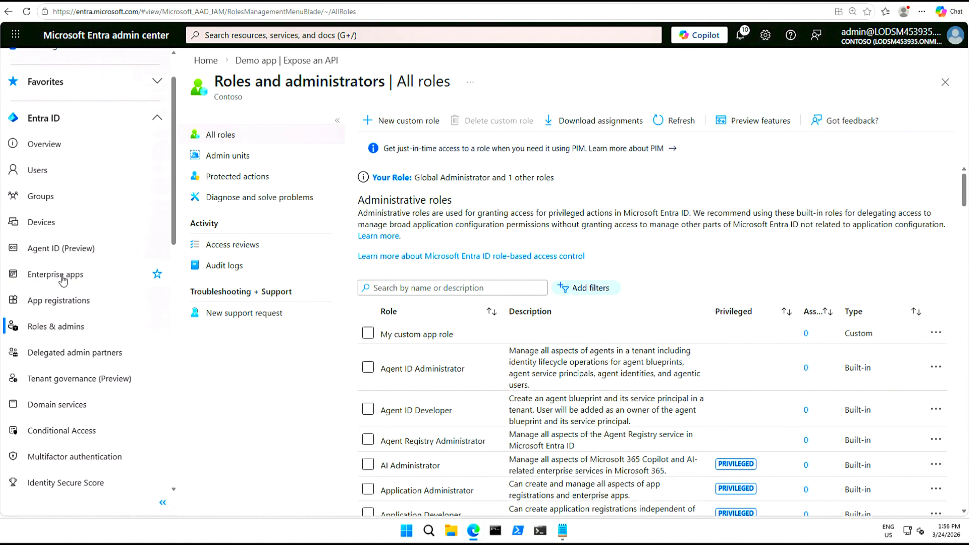
From Enterprise applications, start a New application to browse the app gallery
left_click(50, 275)
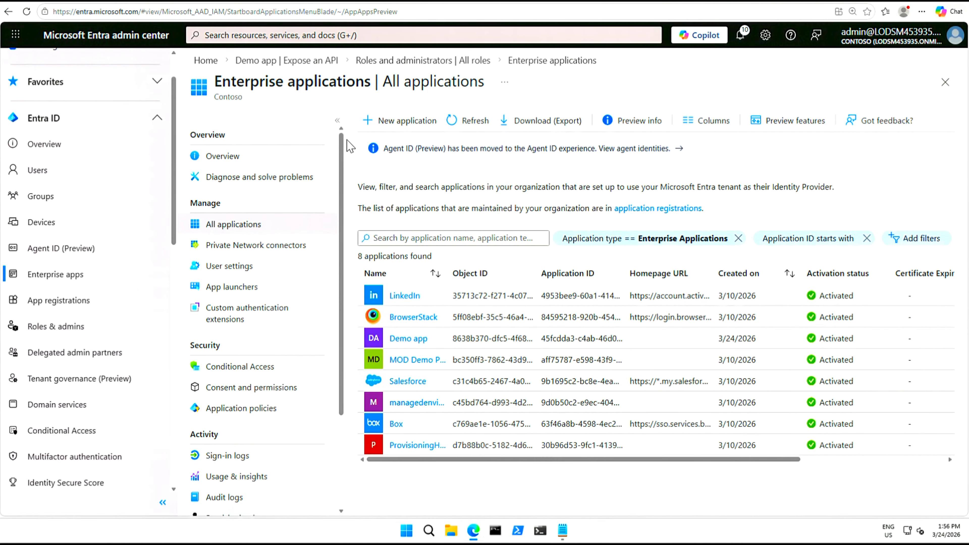
left_click(400, 124)
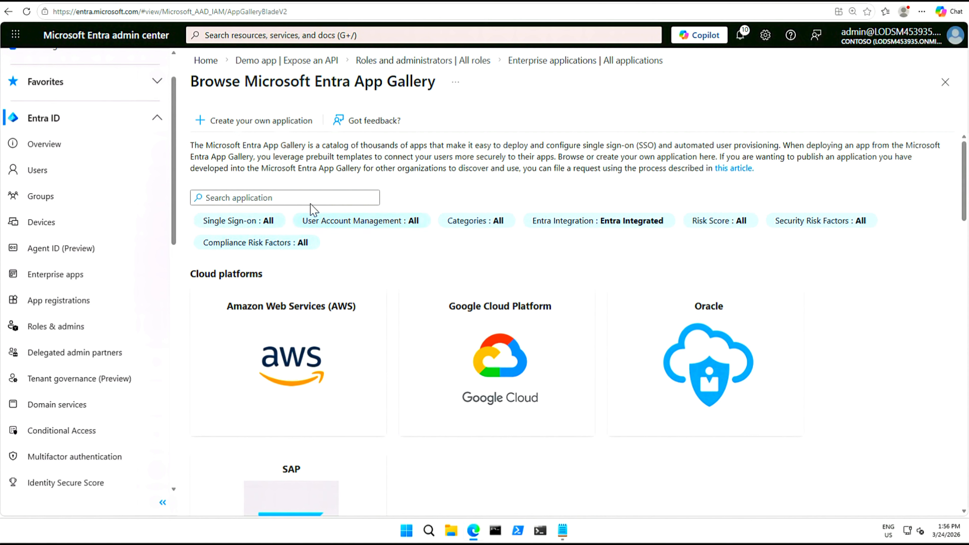
Search the gallery for 'GitHub' and open GitHub Enterprise Cloud - Enterprise Account
left_click(285, 198)
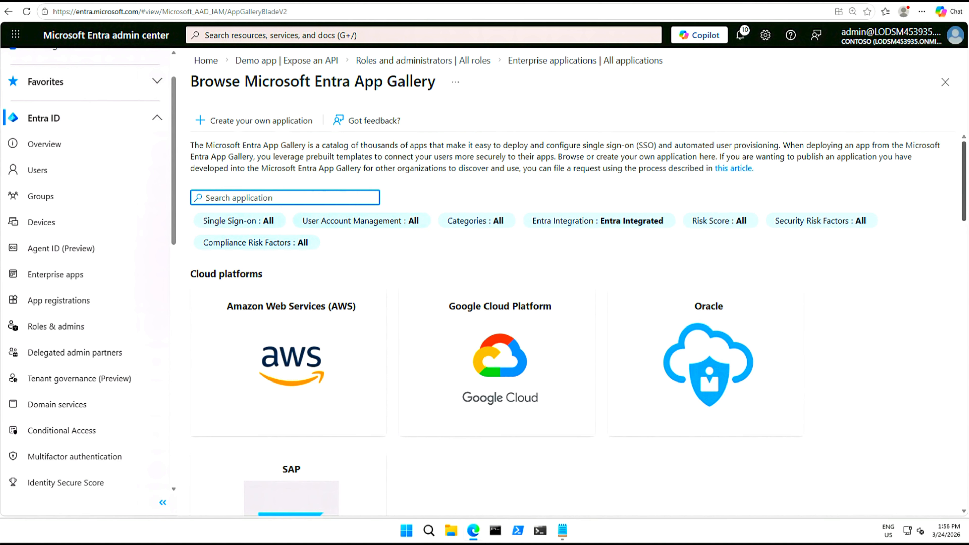
type("GitHub")
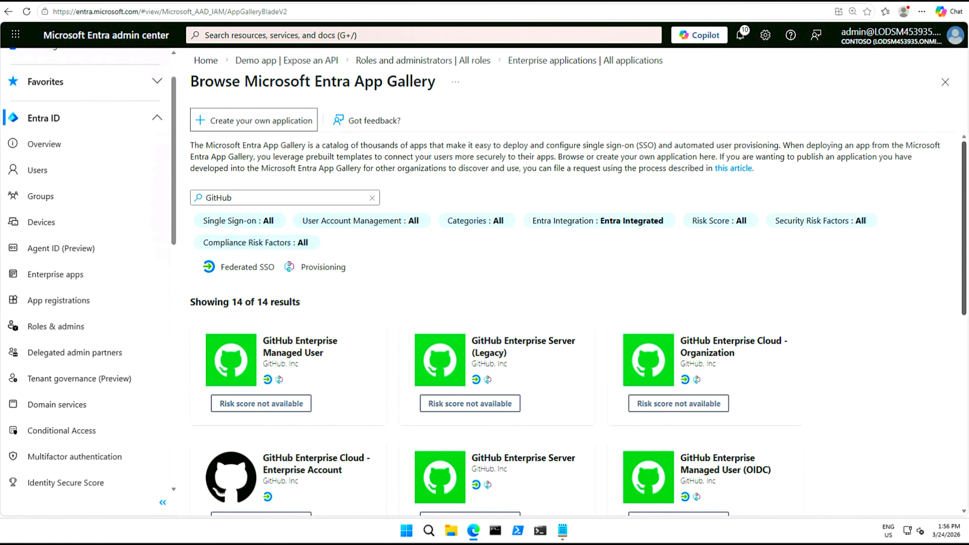
scroll(870, 299, "down", 4)
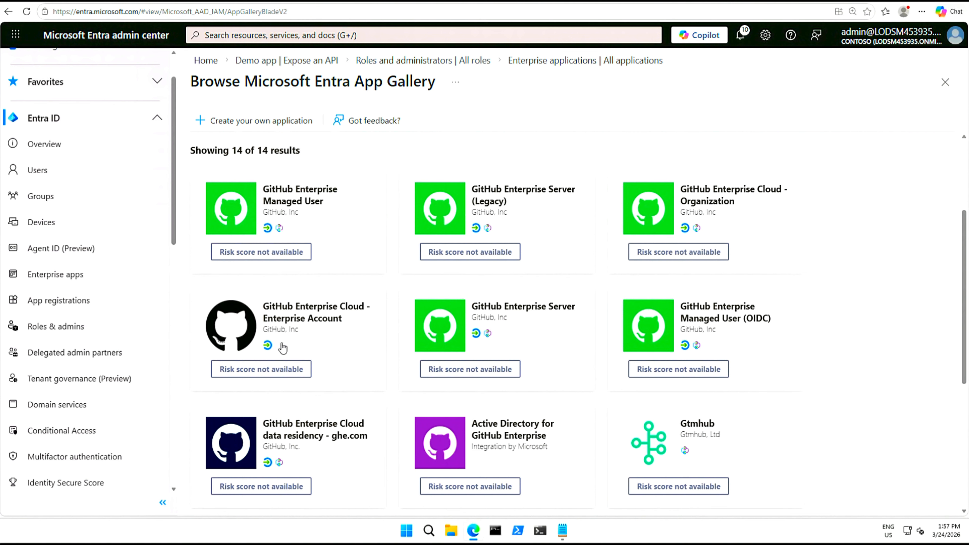
left_click(290, 316)
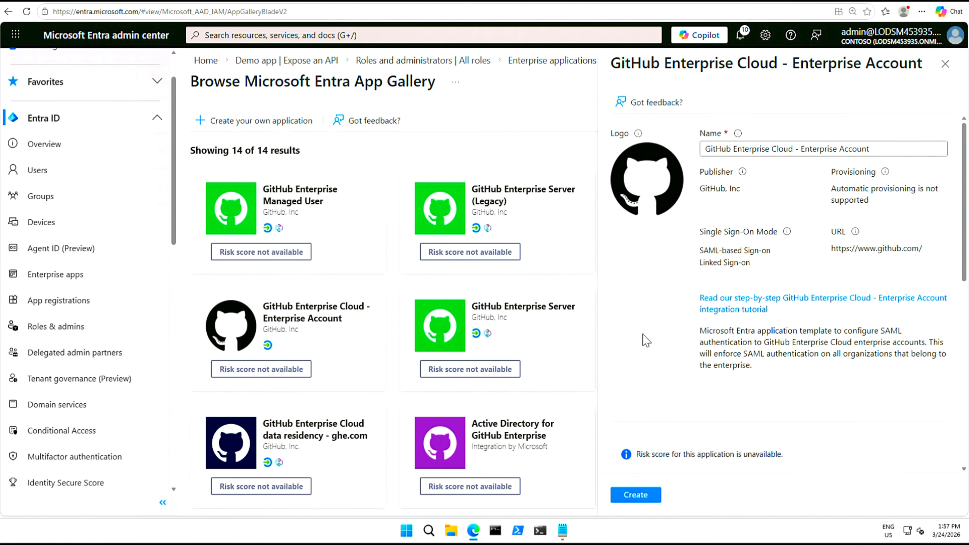
Check the Security, Compliance and Legal risk tabs, then create the GitHub Enterprise Cloud app
scroll(668, 329, "down", 5)
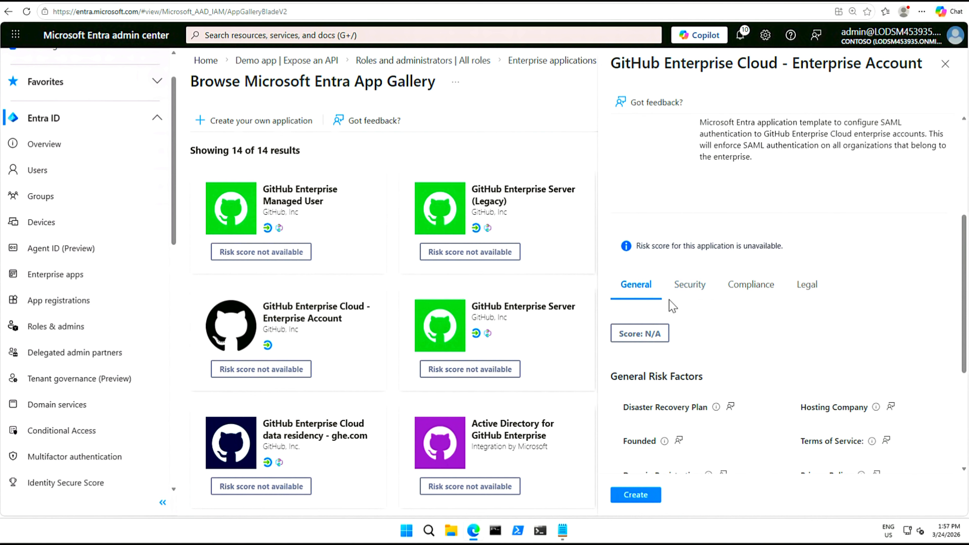
left_click(692, 292)
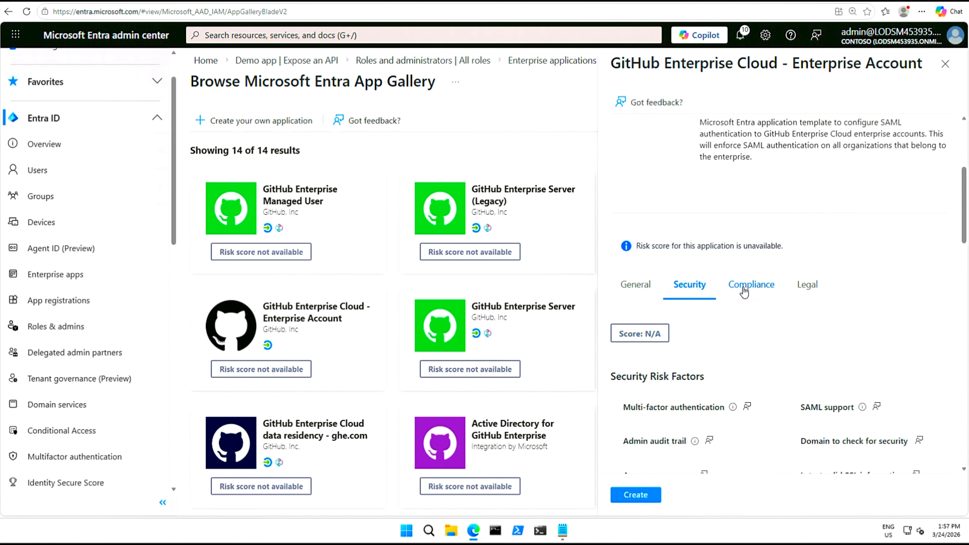
left_click(742, 294)
scroll(785, 355, "down", 5)
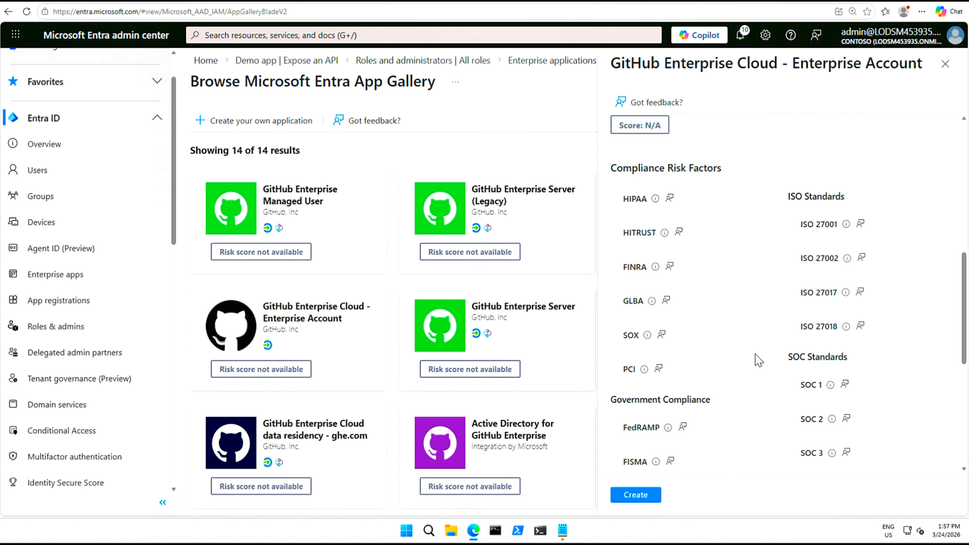
scroll(757, 361, "down", 5)
scroll(757, 363, "down", 3)
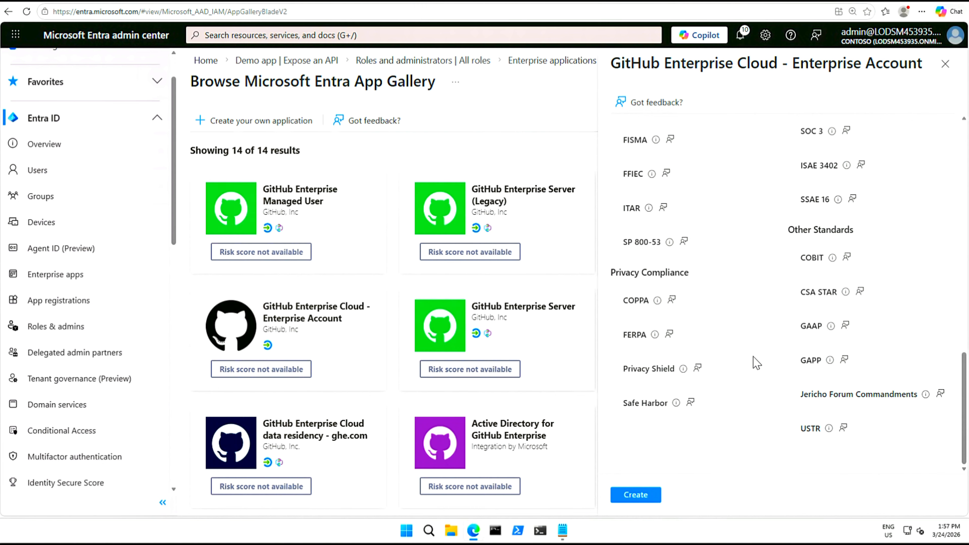
scroll(759, 382, "up", 15)
scroll(770, 404, "down", 6)
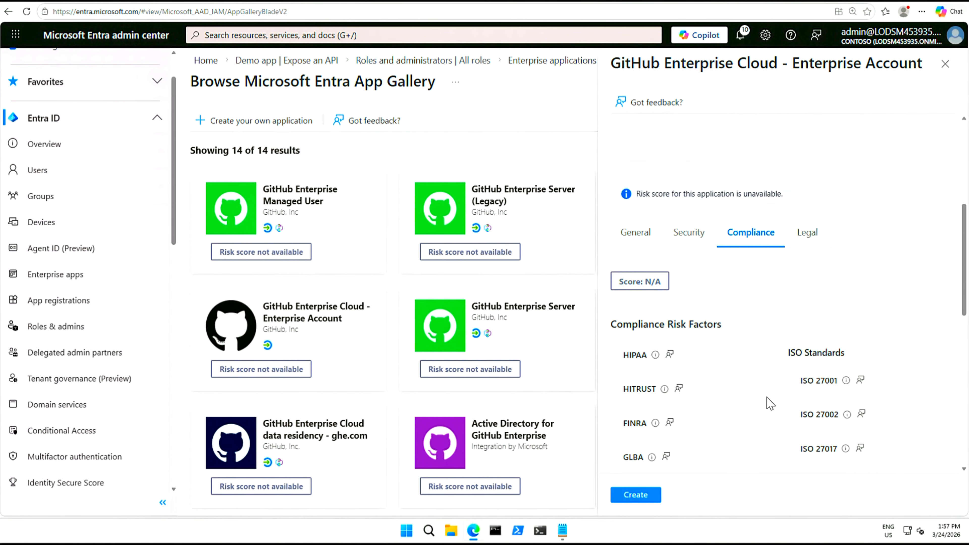
left_click(807, 235)
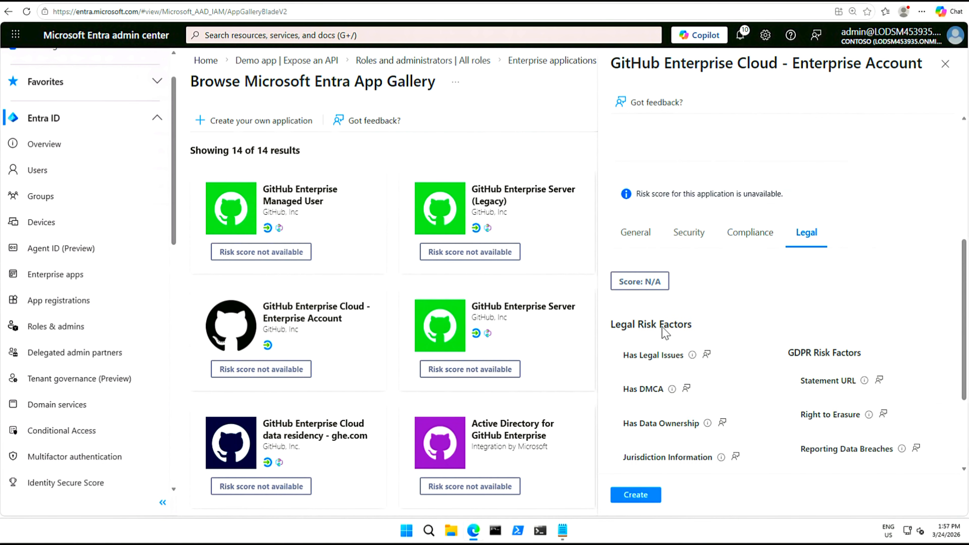
left_click(640, 497)
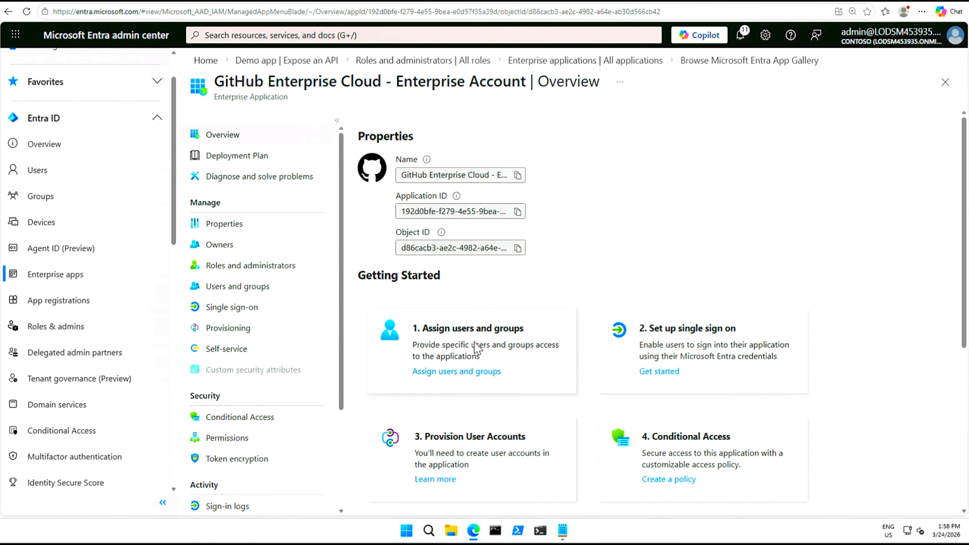
Go to Assign users and groups for the GitHub app and add a new user/group assignment
left_click(472, 377)
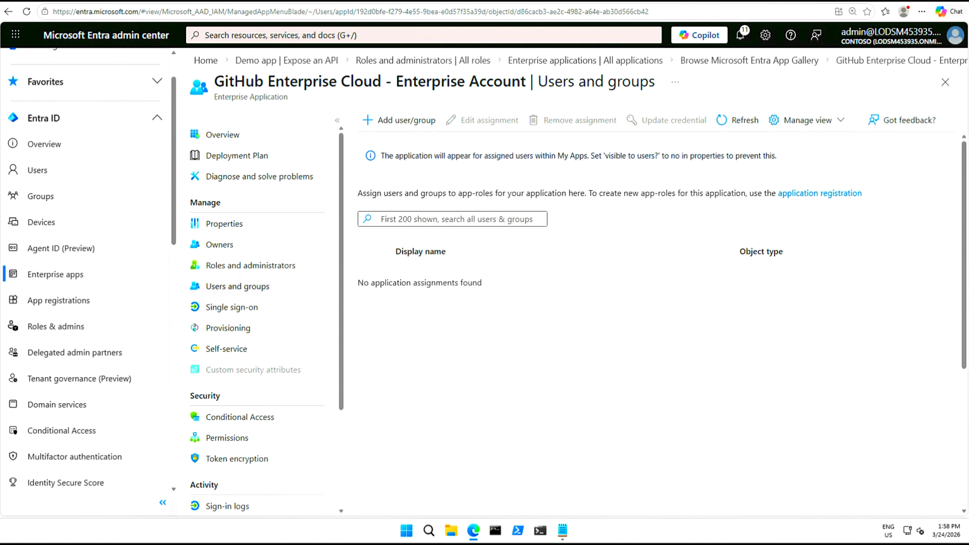
left_click(402, 120)
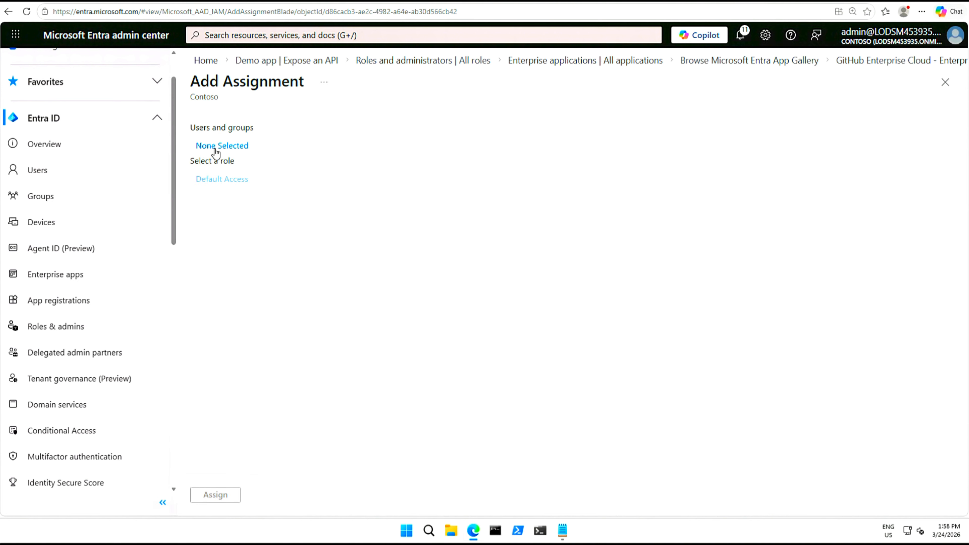
Select a demo user and the tenant admin account, then assign both to the GitHub app
left_click(235, 154)
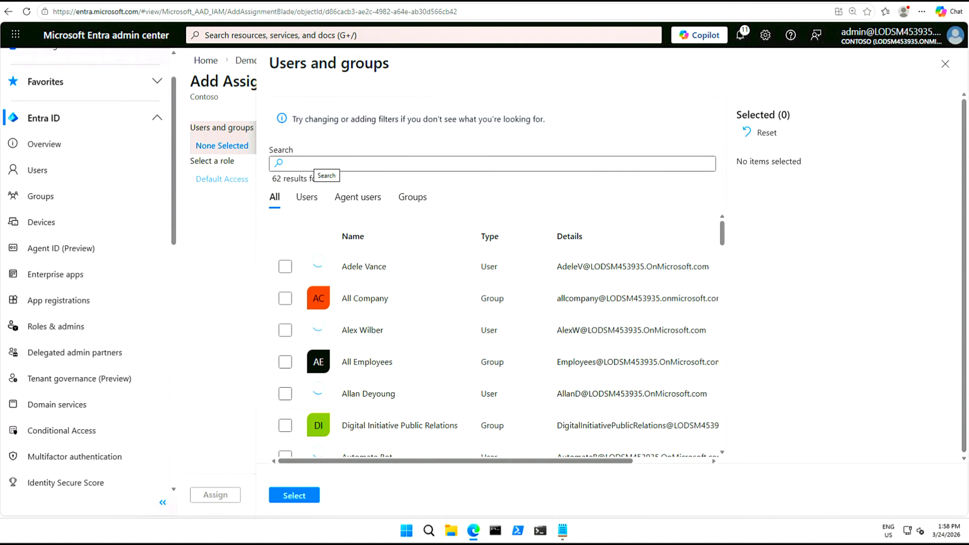
left_click(316, 165)
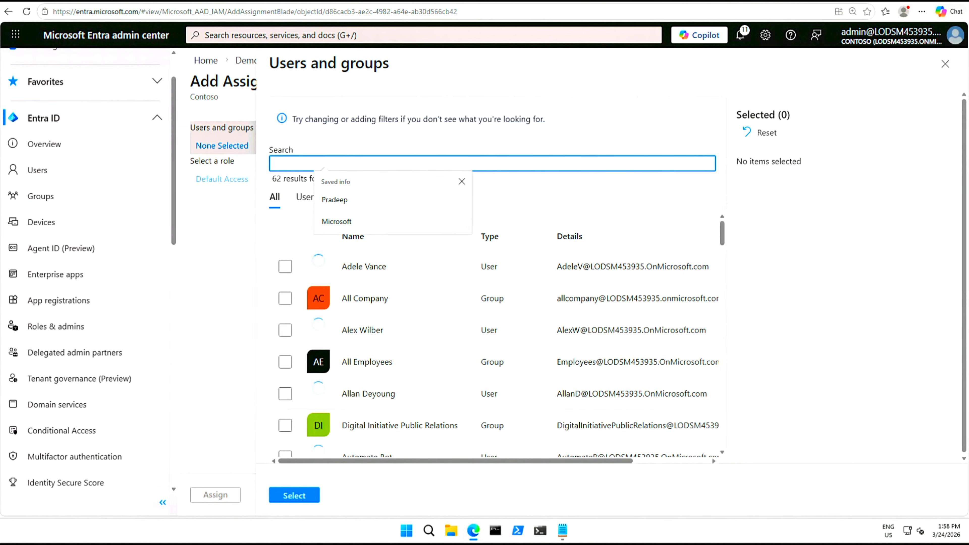
left_click(285, 267)
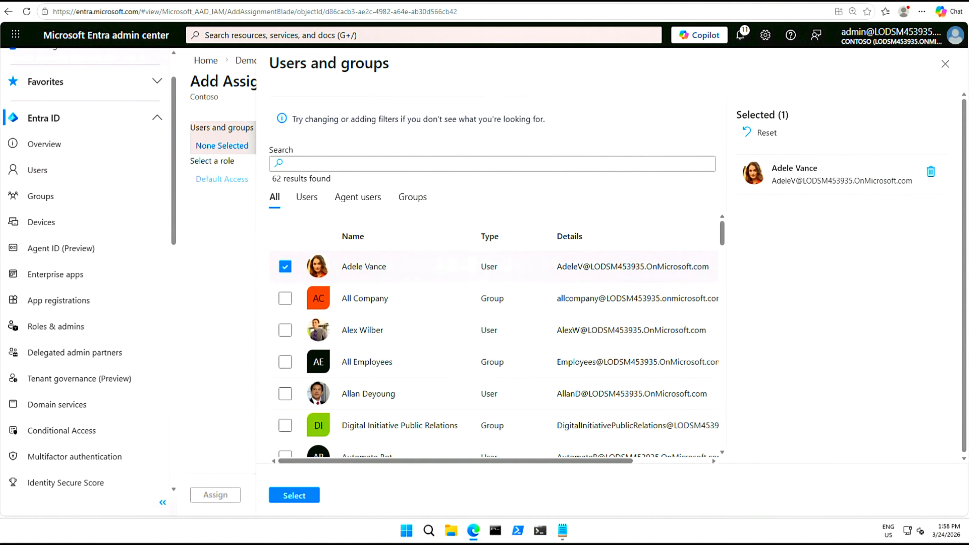
left_click(337, 164)
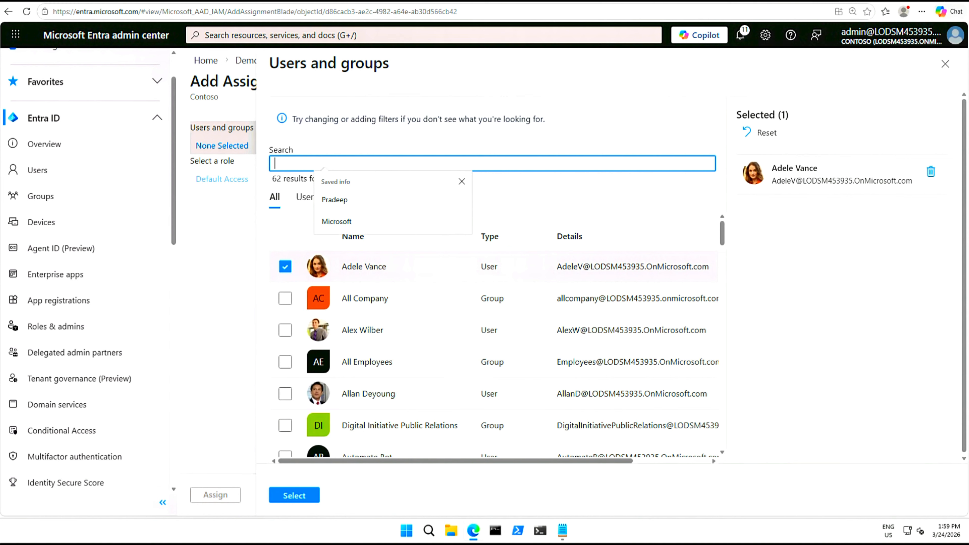
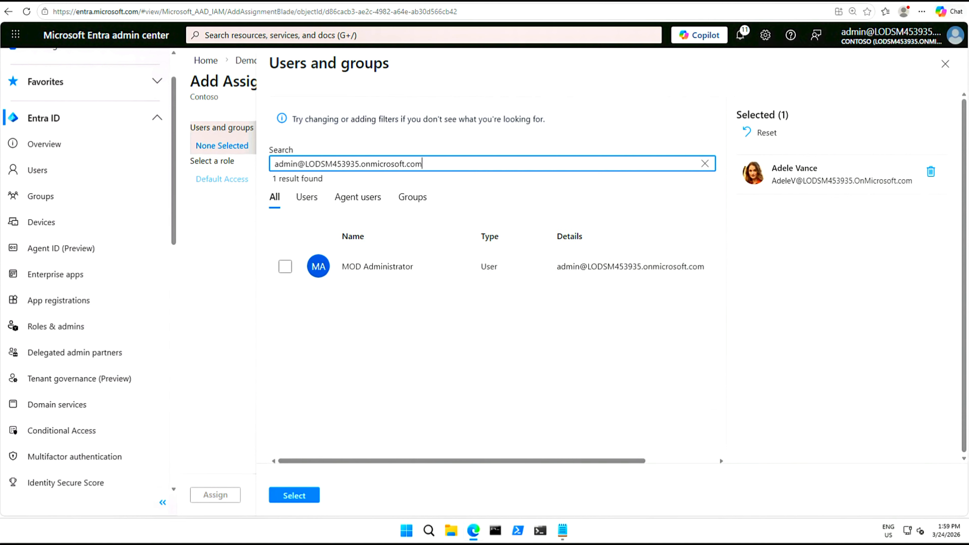
left_click(285, 266)
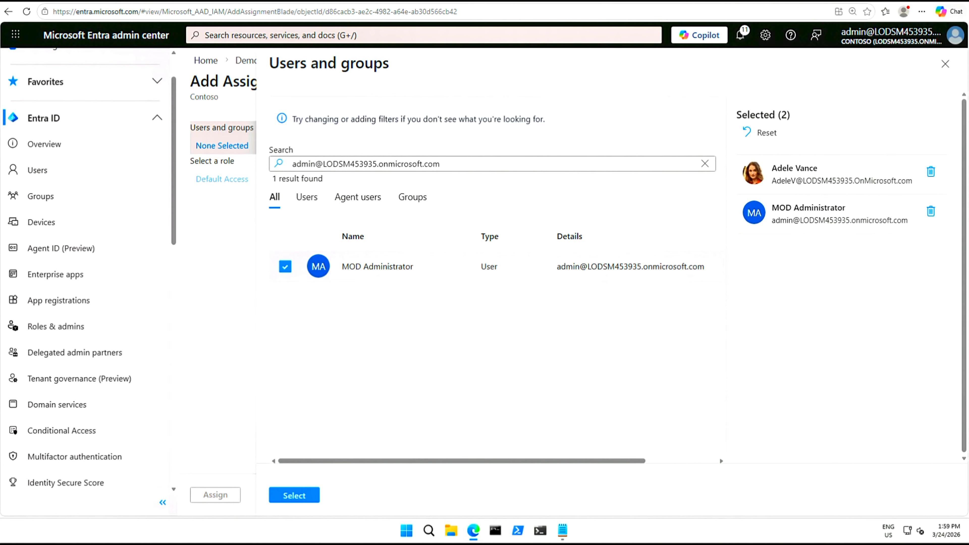
left_click(295, 496)
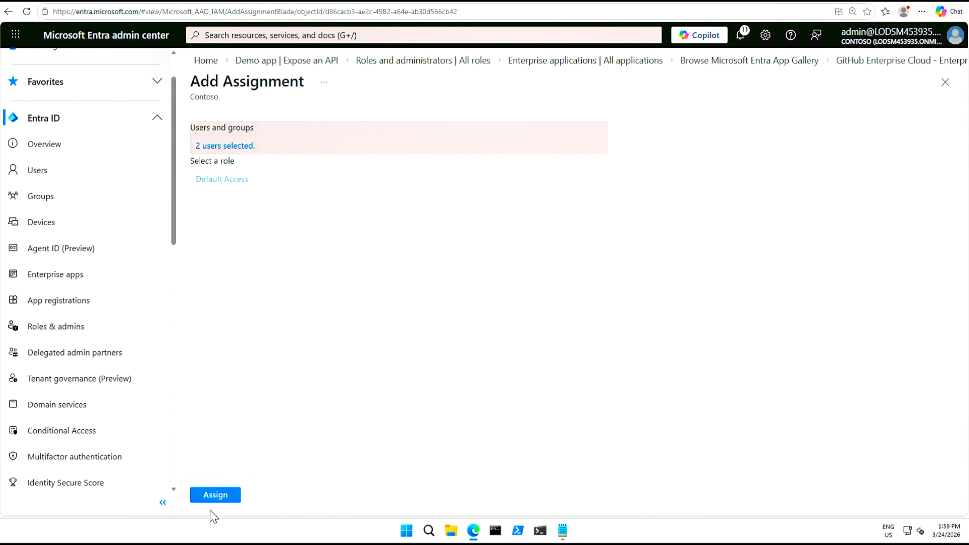
left_click(214, 496)
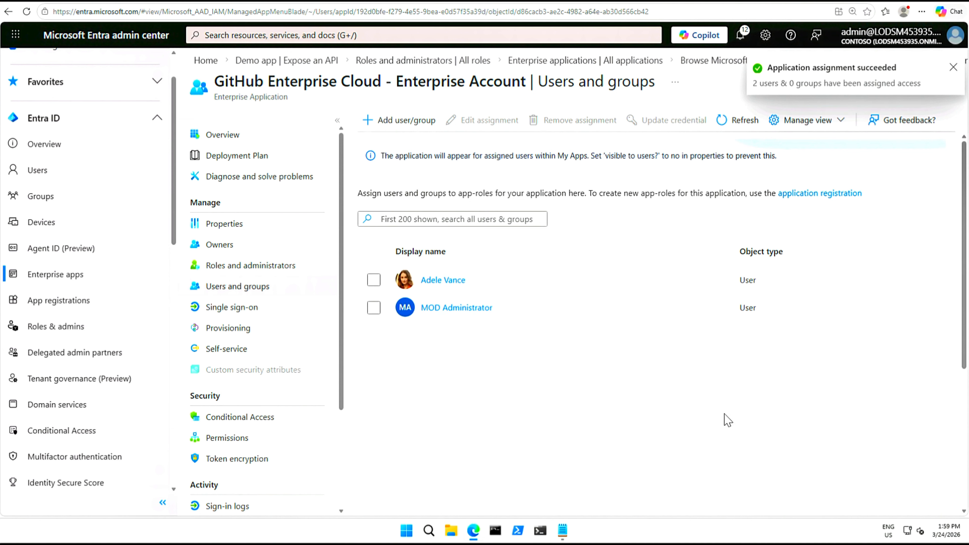
Dismiss the assignment success notification
left_click(954, 67)
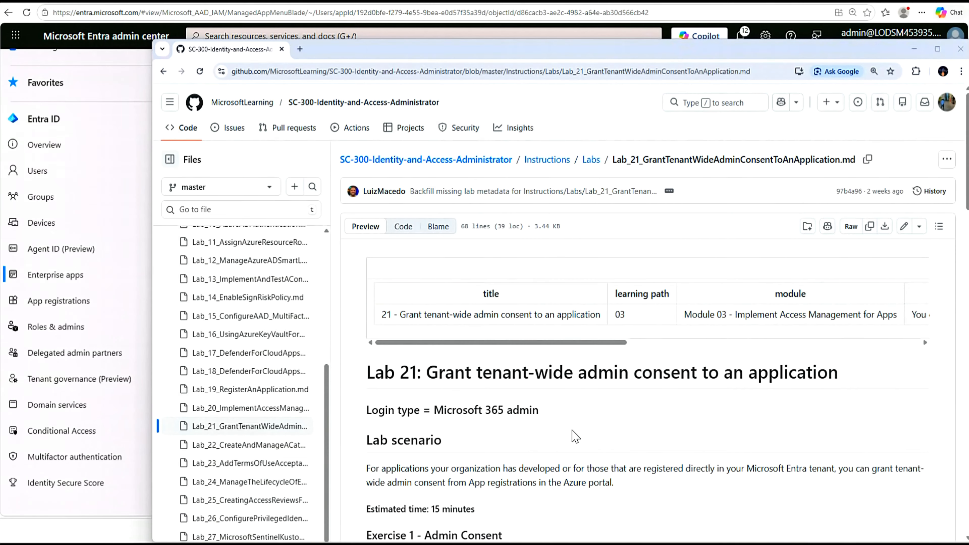
Read Lab 21 on tenant-wide admin consent, highlighting key passages, then minimize the browser
left_click_drag(426, 372, 856, 374)
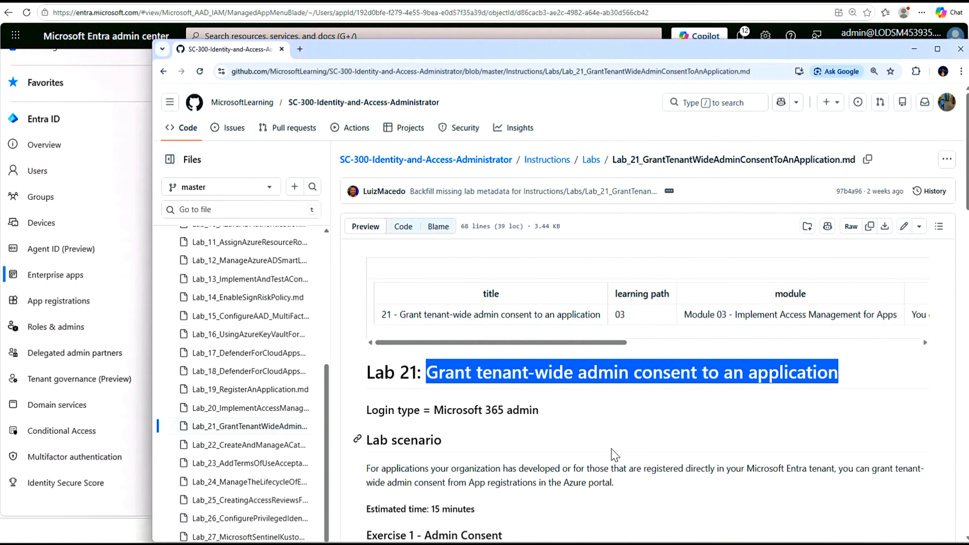
scroll(613, 456, "down", 3)
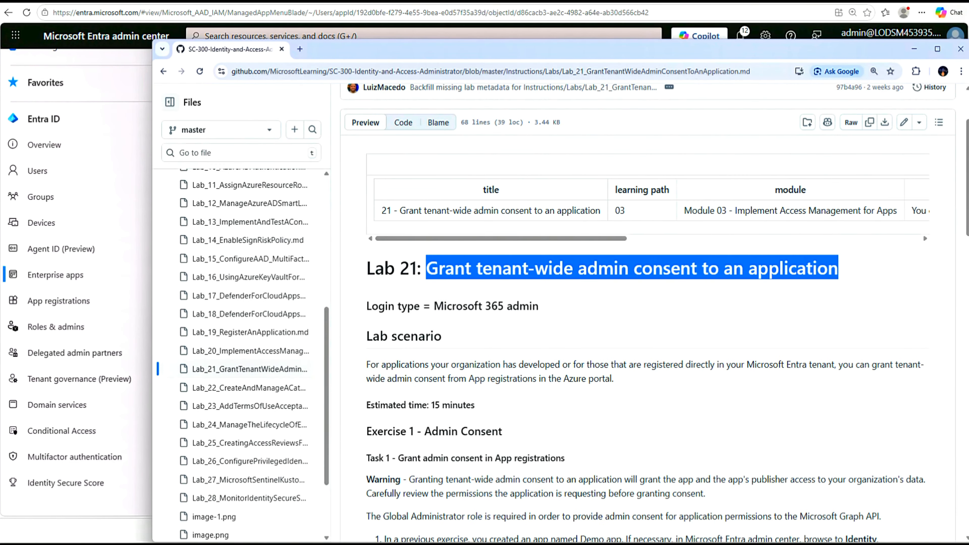
left_click_drag(574, 365, 827, 365)
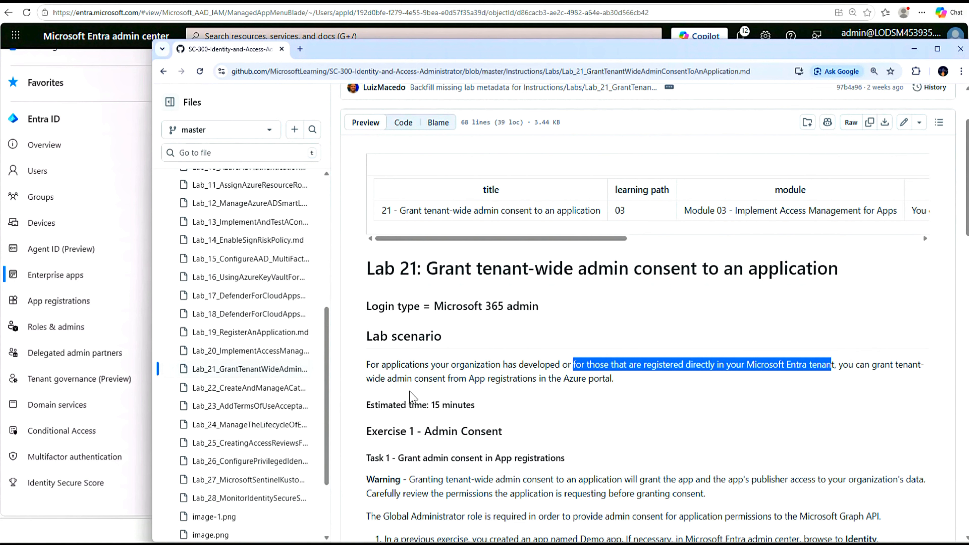
left_click_drag(466, 379, 624, 382)
scroll(616, 398, "down", 5)
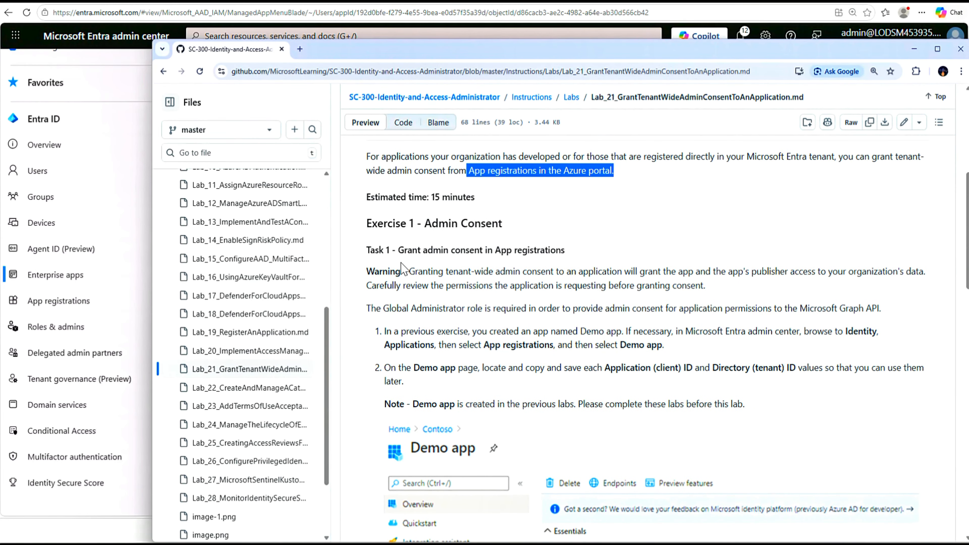
left_click_drag(358, 251, 442, 257)
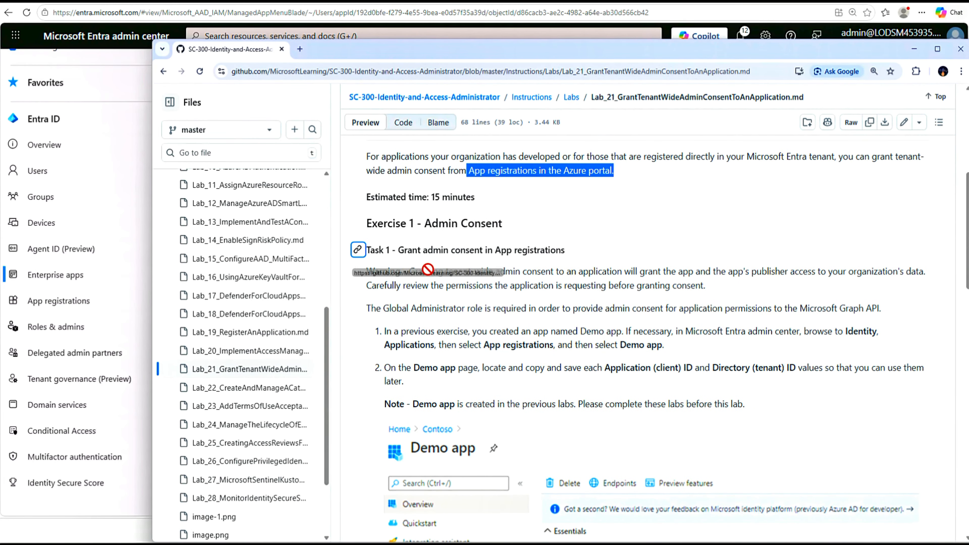
left_click_drag(367, 271, 570, 267)
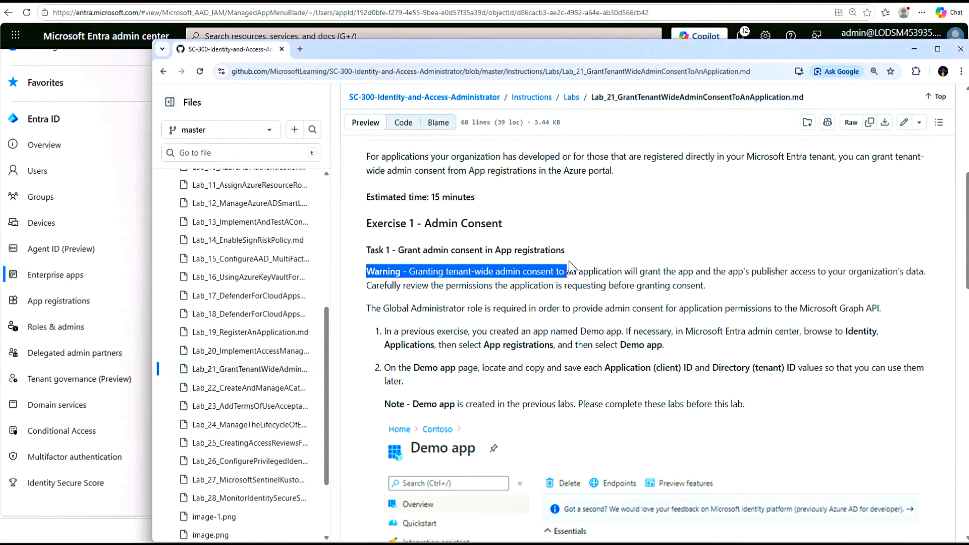
scroll(474, 396, "down", 20)
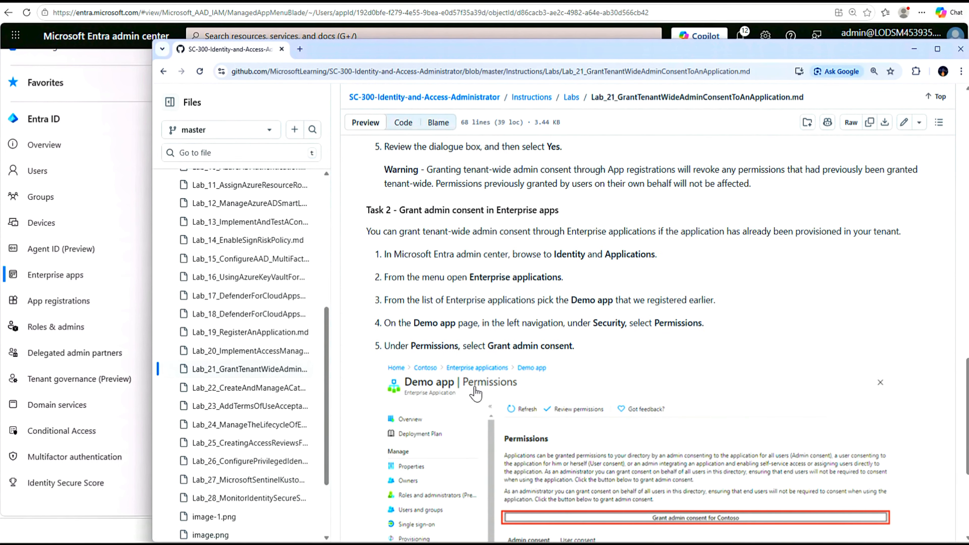
scroll(475, 393, "down", 4)
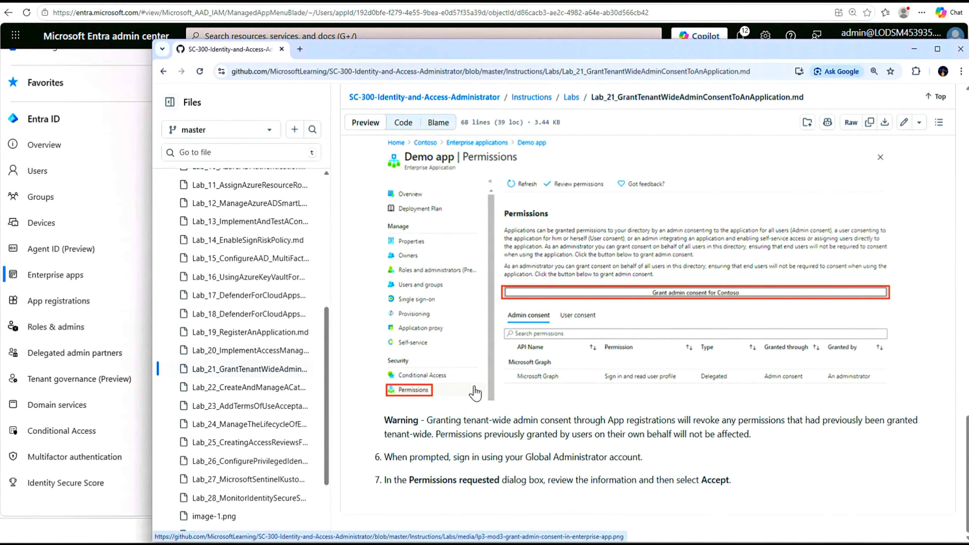
scroll(475, 393, "up", 6)
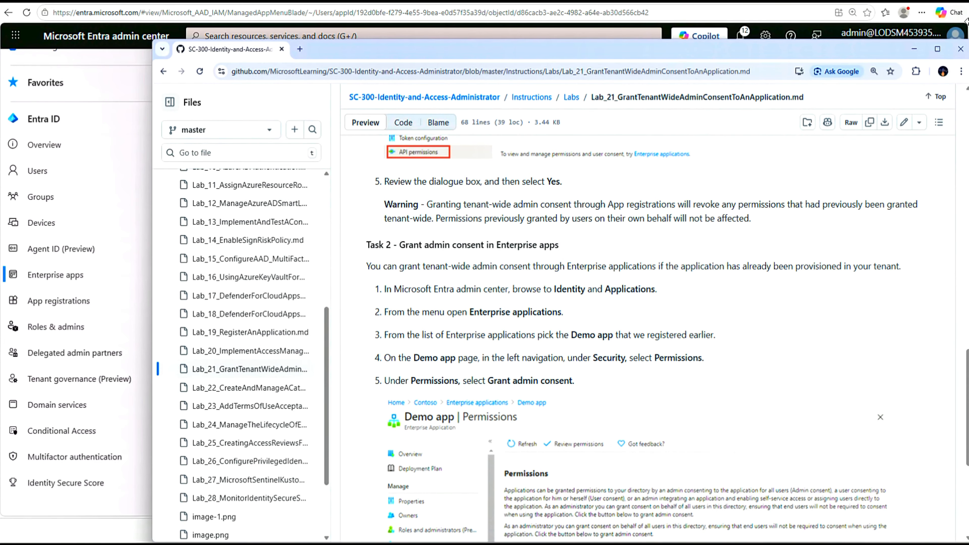
left_click(912, 50)
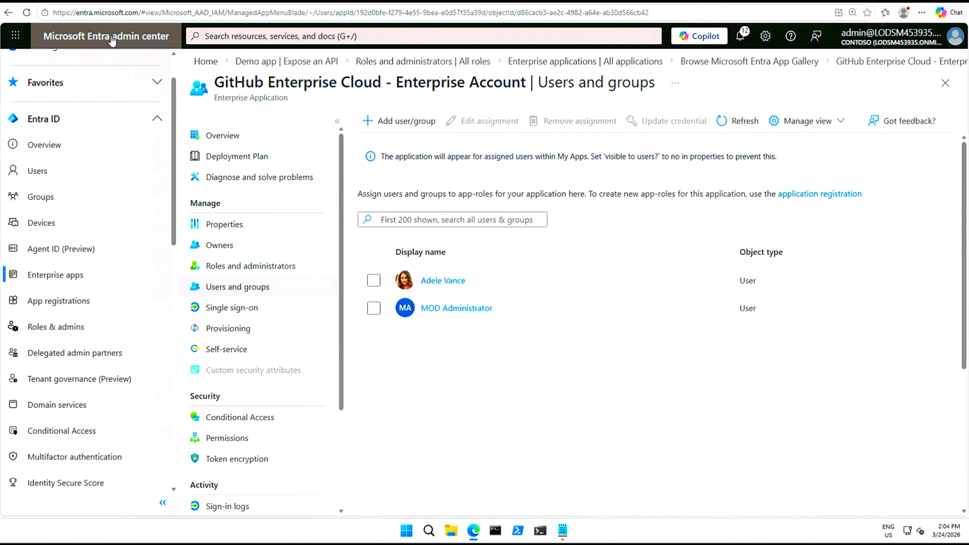
Open the Demo app registration from the All applications list under App registrations
left_click(49, 305)
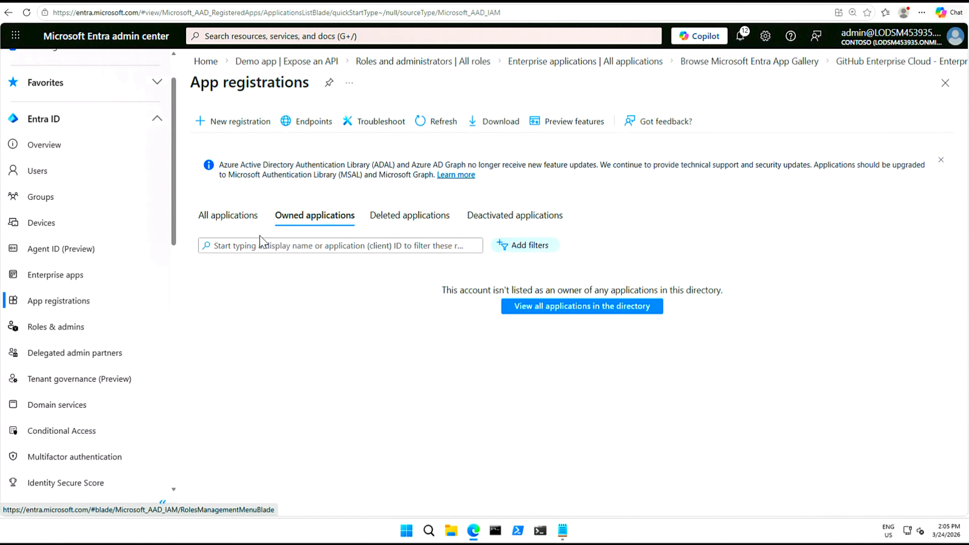
left_click(232, 221)
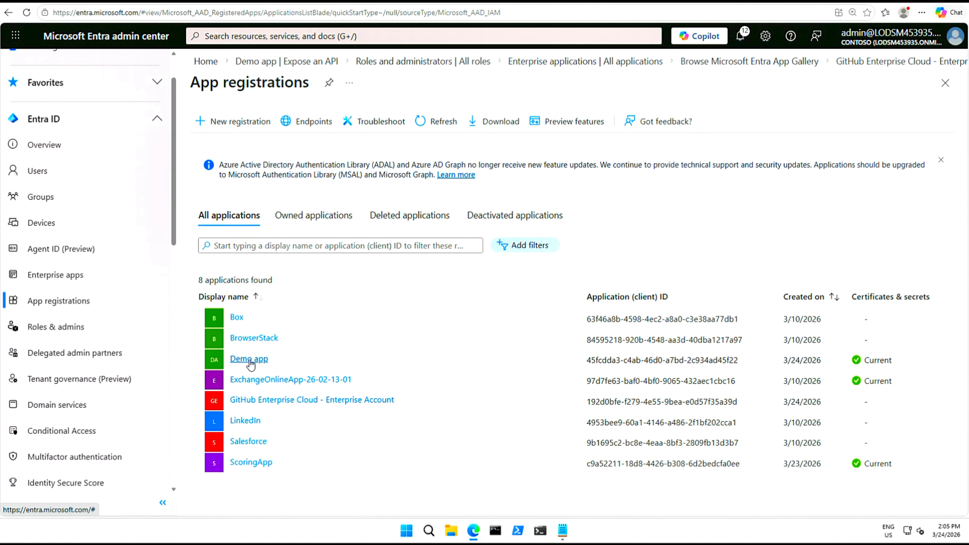
left_click(249, 360)
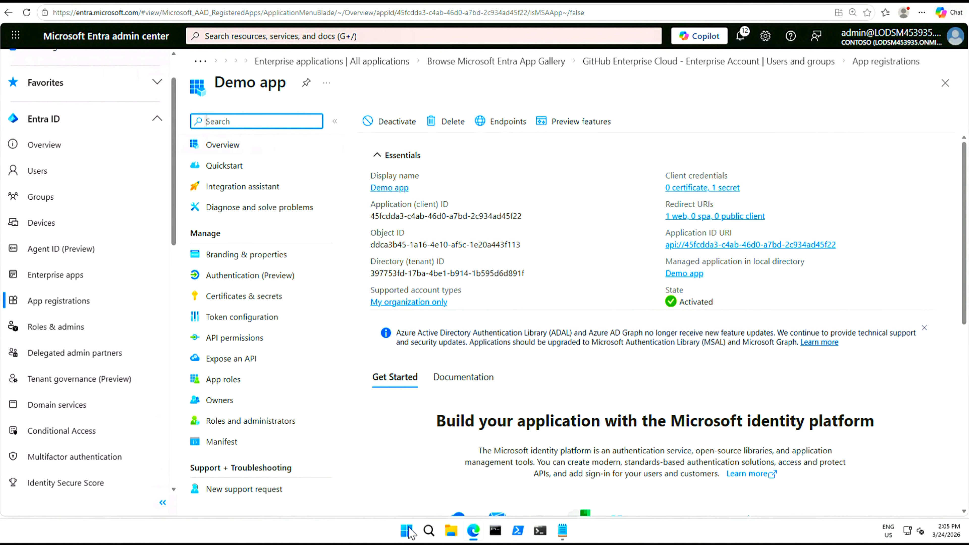
left_click(429, 531)
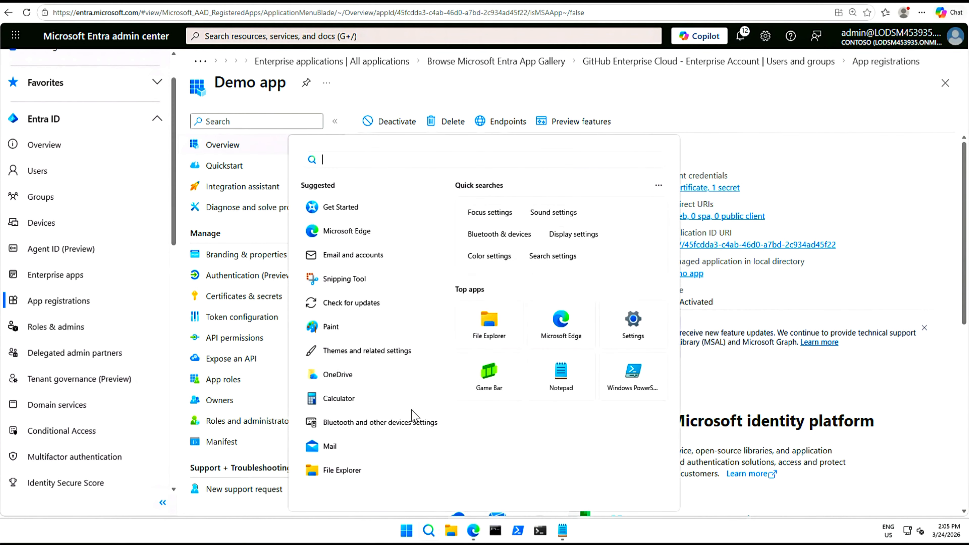
Paste the Demo app's Application (client) ID into the Notepad notes after a 'Client ID:' label
left_click(562, 376)
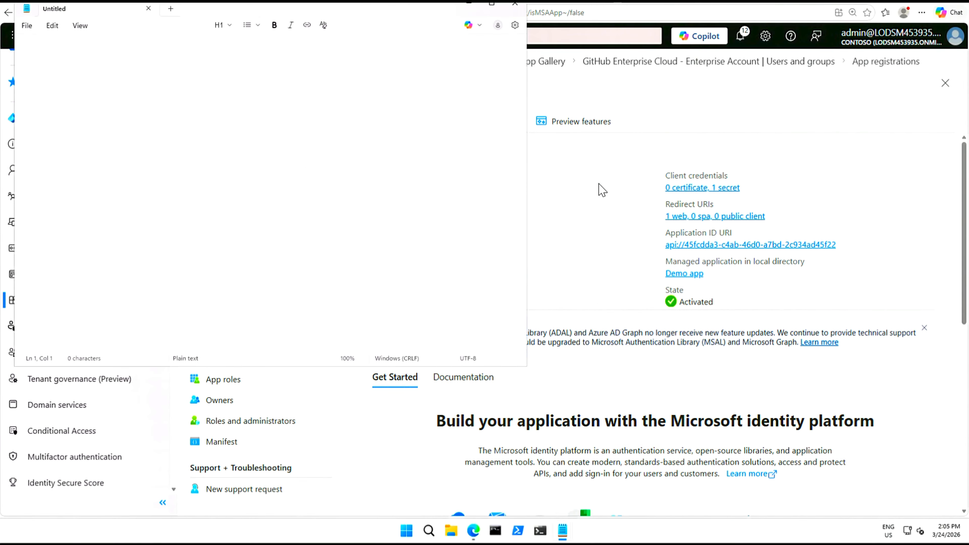
left_click(585, 190)
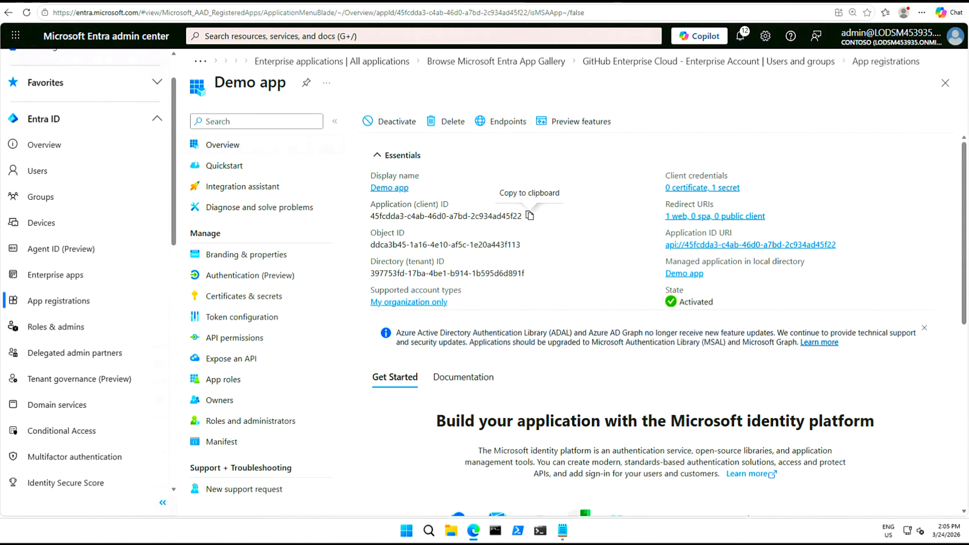
left_click(528, 216)
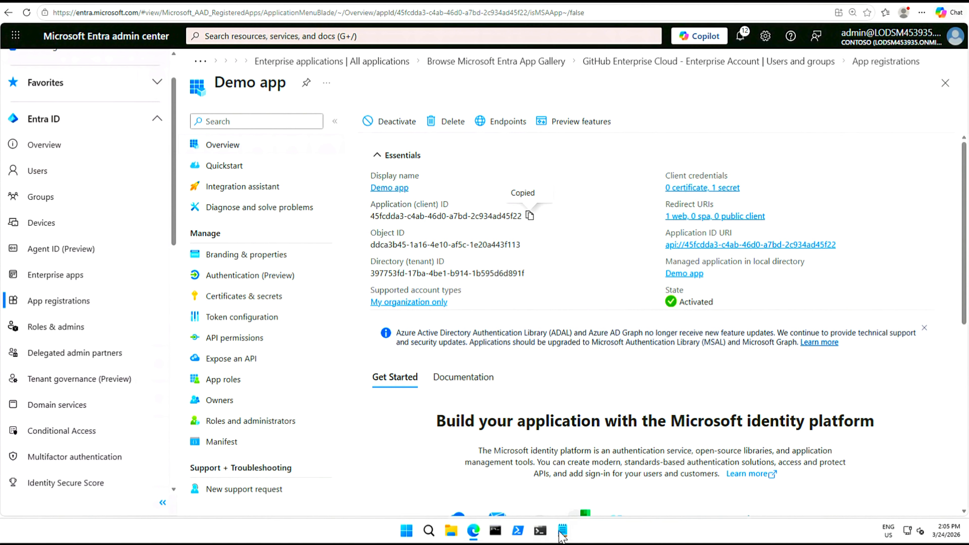
mouse_move(563, 531)
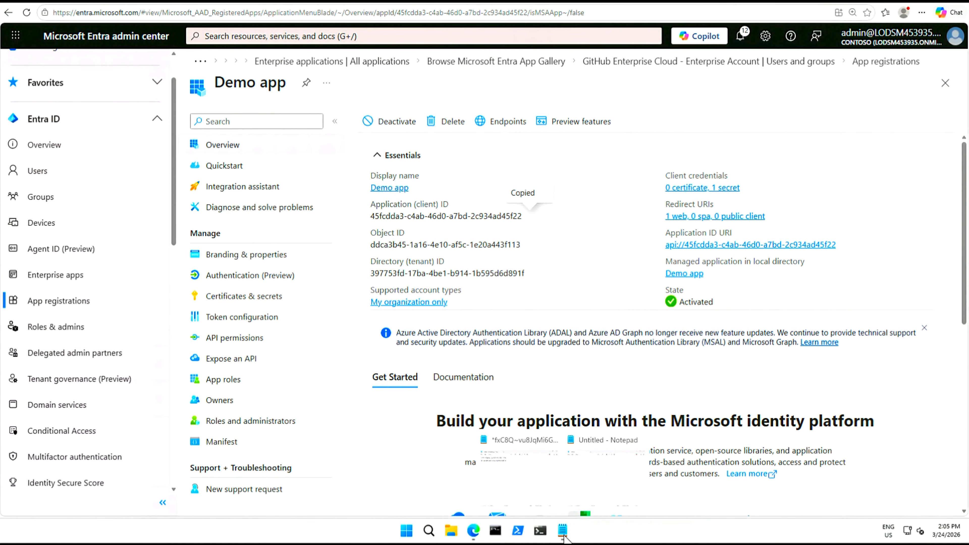
left_click(520, 467)
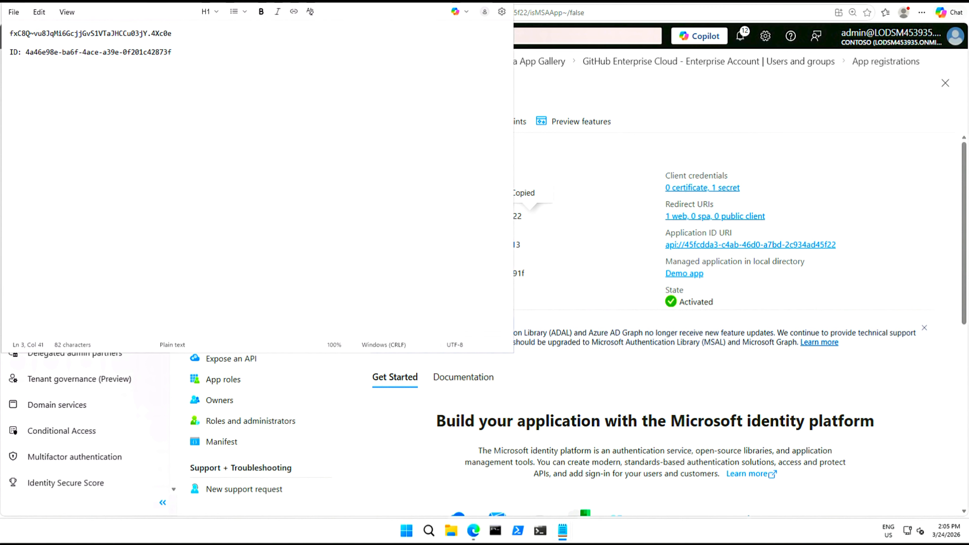
type("L")
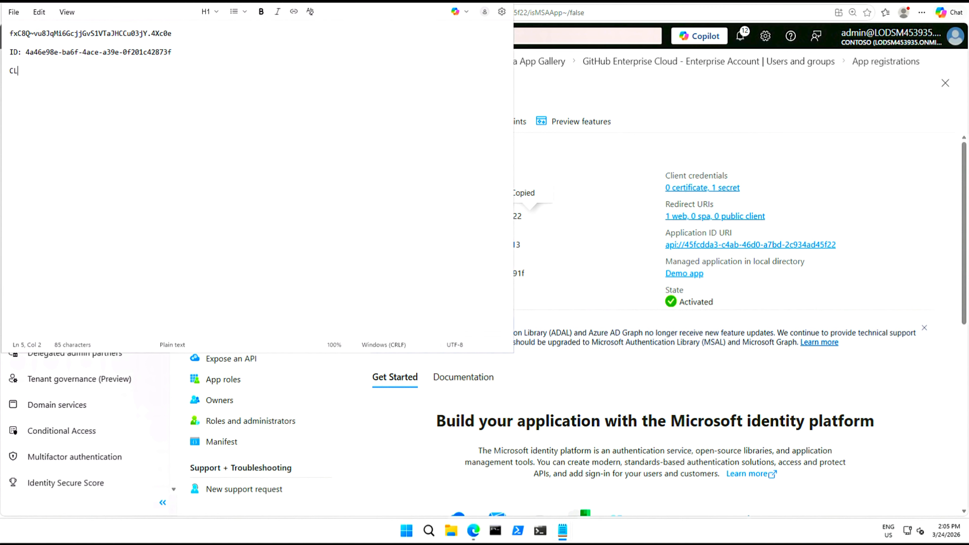
type("IENT ID:")
key("ctrl+v")
key("Return")
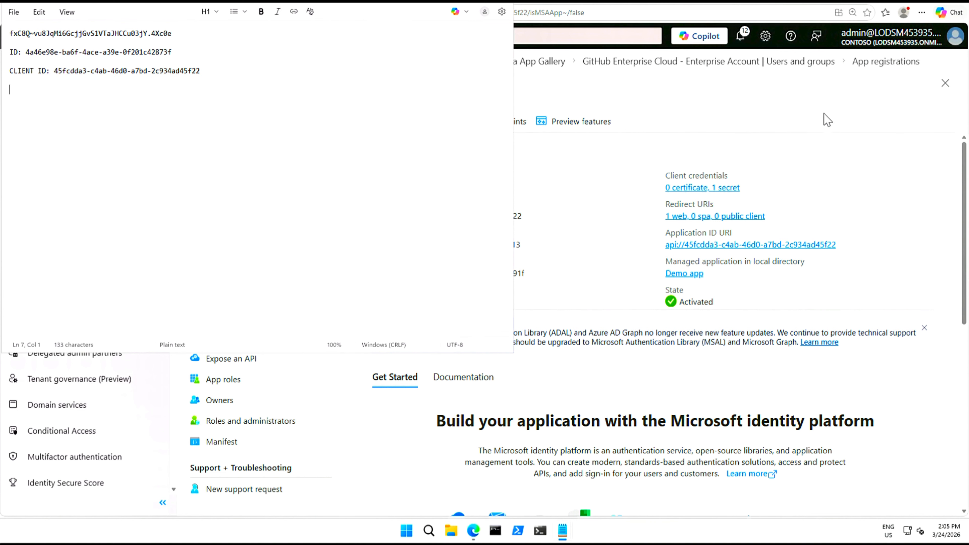
Add the Demo app's Directory (tenant) ID to the notes after a 'Directory/Tenant ID:' label
left_click(717, 203)
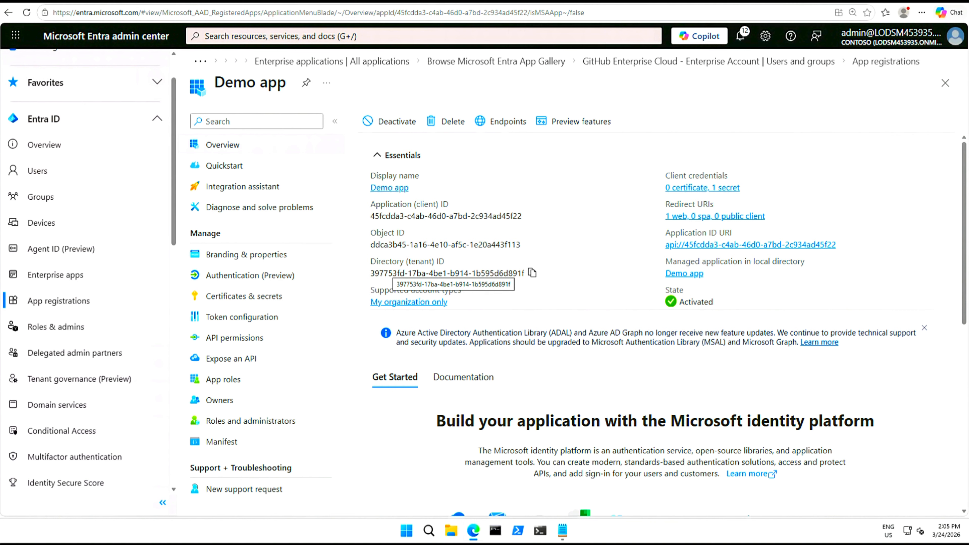
left_click(533, 274)
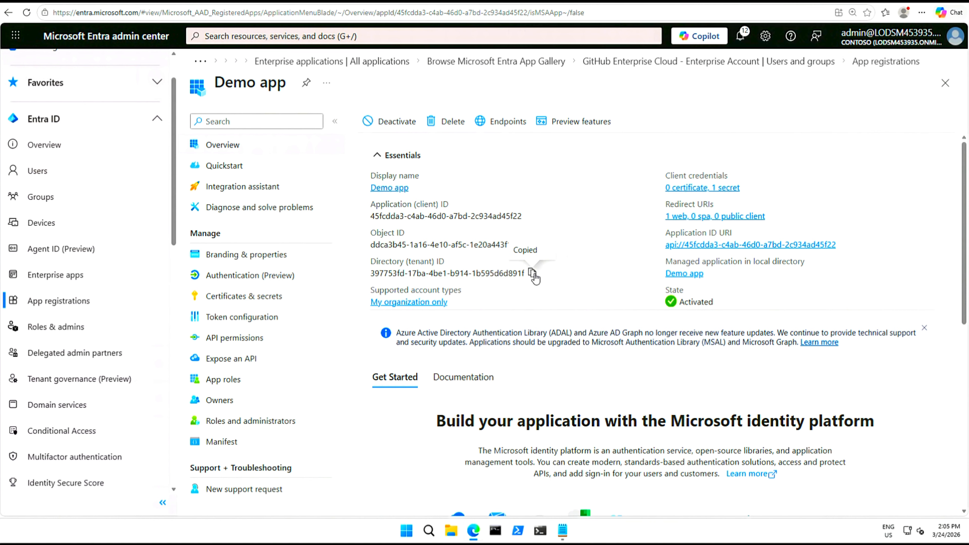
left_click(521, 478)
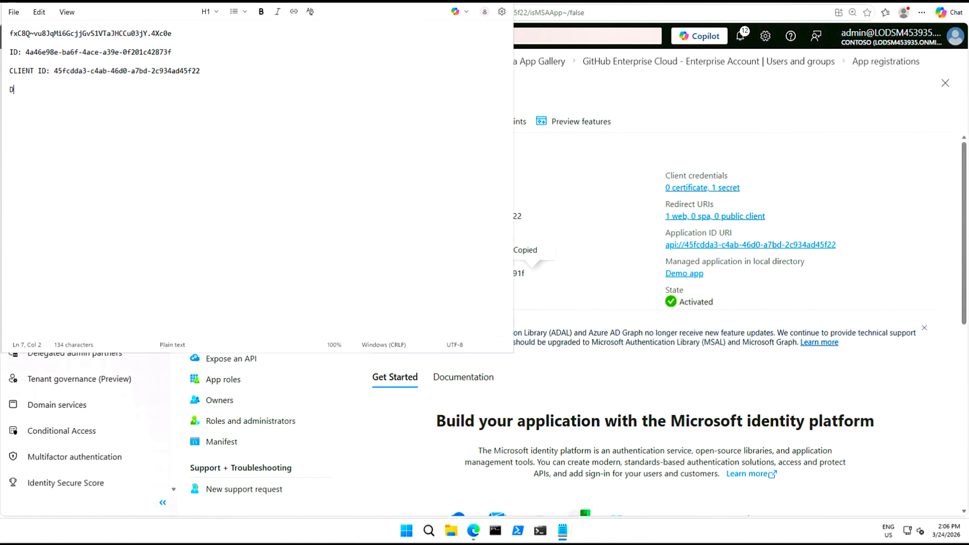
type("Directory/Tenant ID:")
key("ctrl+v")
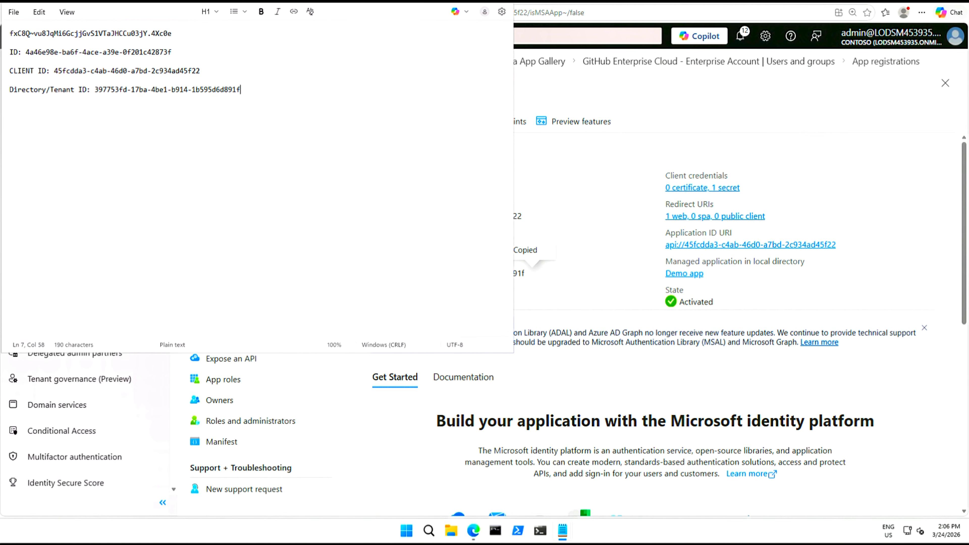
left_click(876, 103)
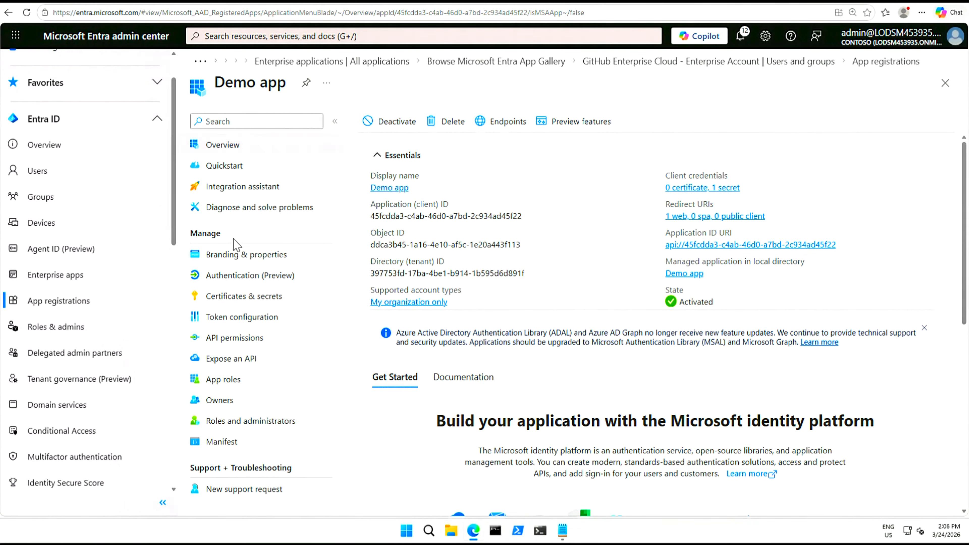
Open the Demo app's API permissions and its linked article on admin consent defaults
left_click(237, 342)
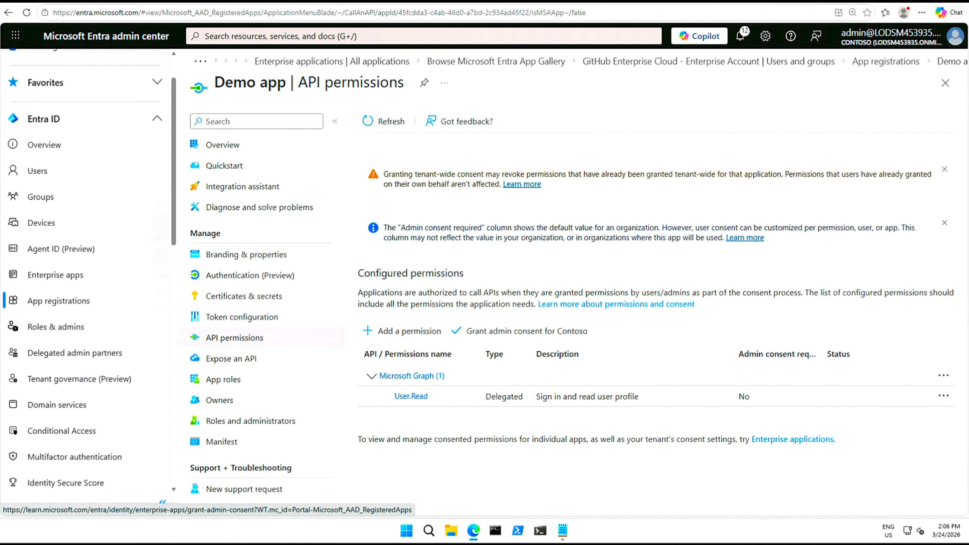
left_click(743, 238)
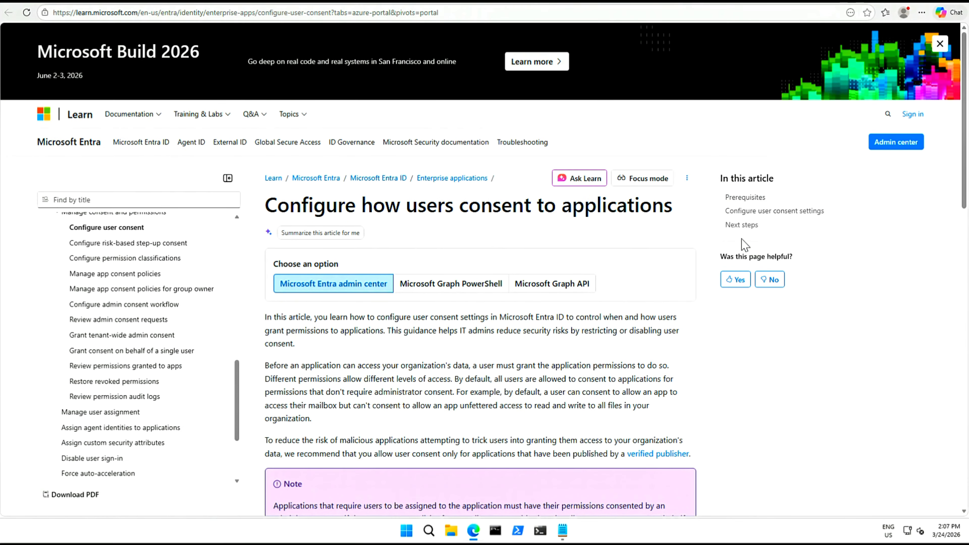
Read the Configure user consent article, return to Demo app's API permissions, and grant admin consent for Contoso
scroll(713, 351, "down", 5)
left_click(88, 2)
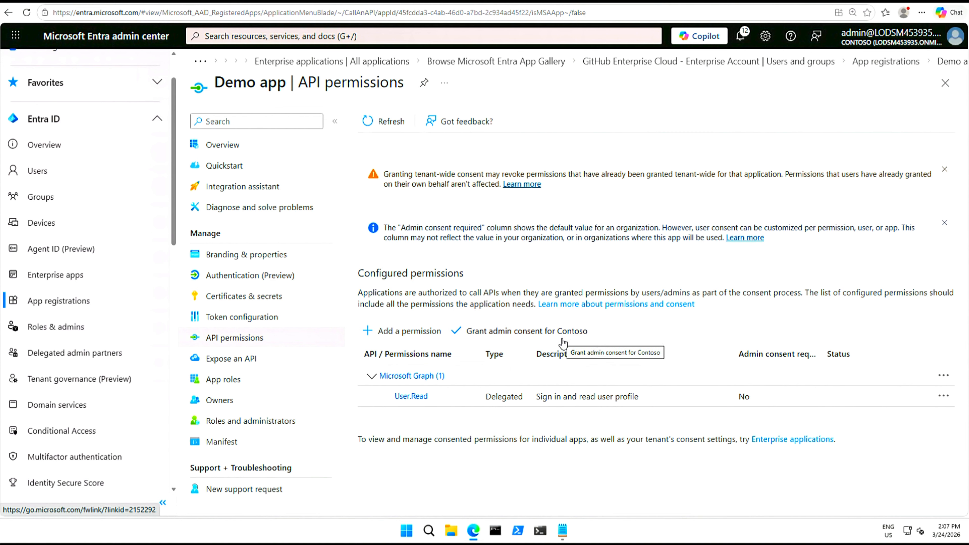
left_click(538, 332)
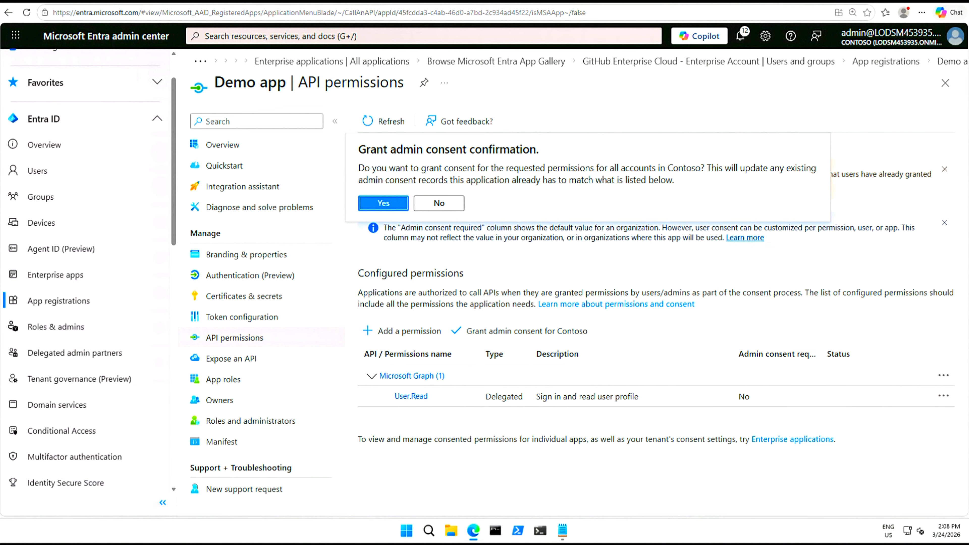
Confirm Yes to grant Contoso-wide consent for Microsoft Graph User.Read
left_click(386, 205)
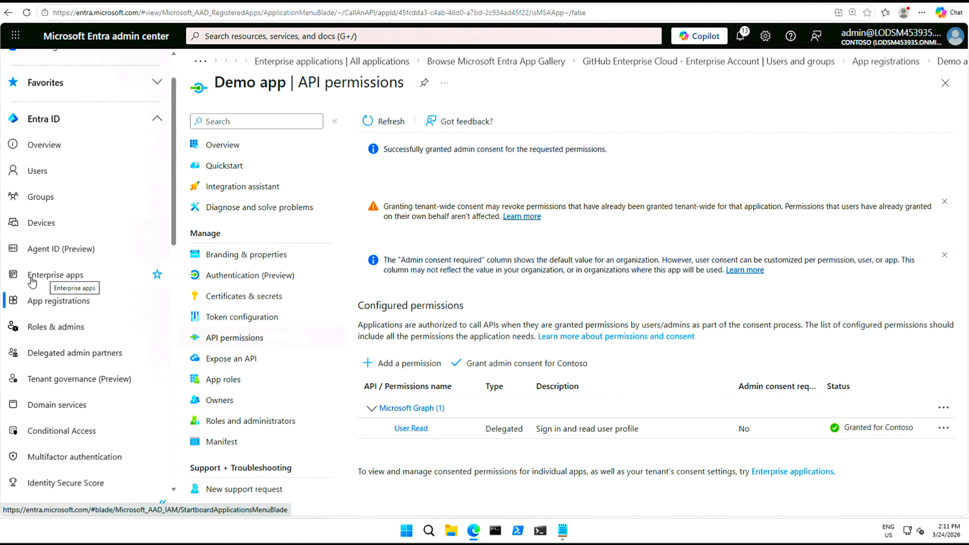
Set 'Users can request admin consent' to Yes under Enterprise apps' Admin consent settings
left_click(60, 279)
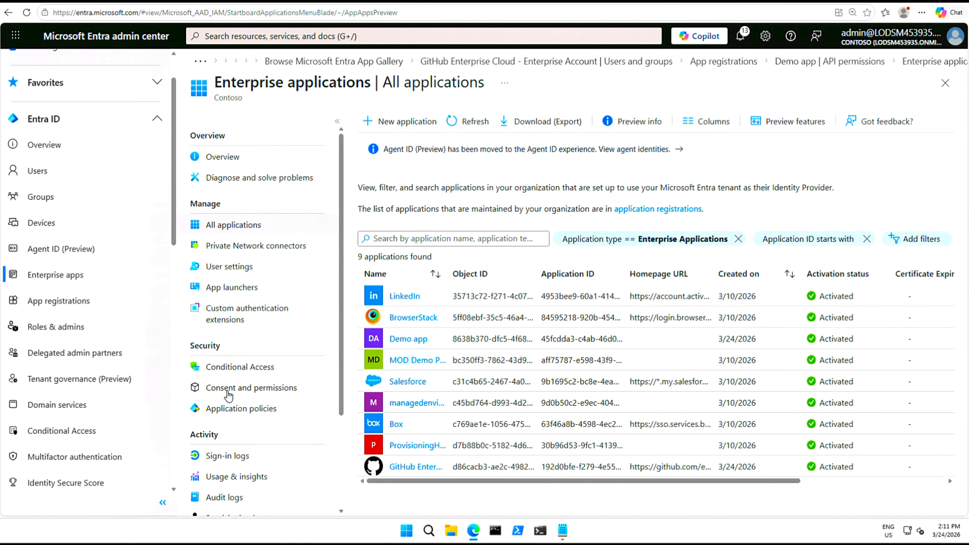
left_click(259, 394)
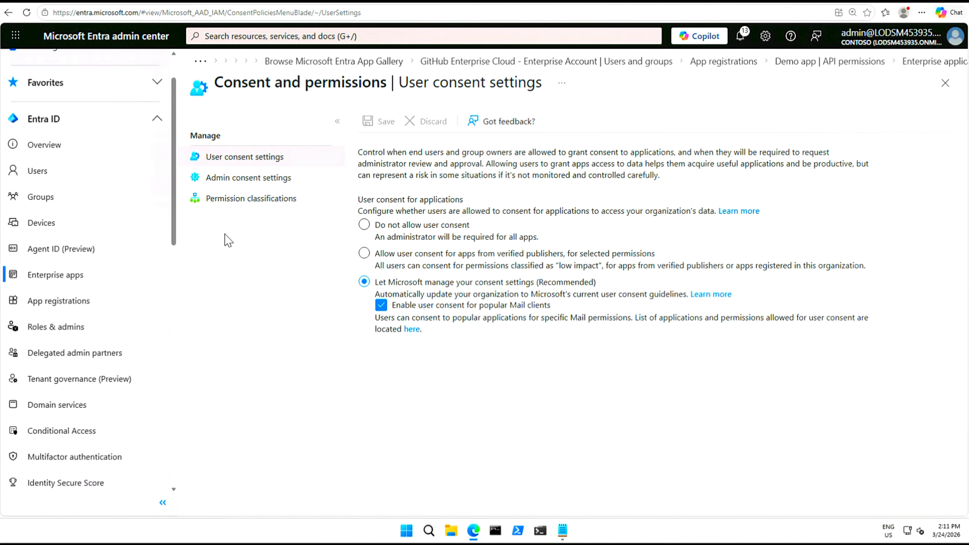
left_click(244, 185)
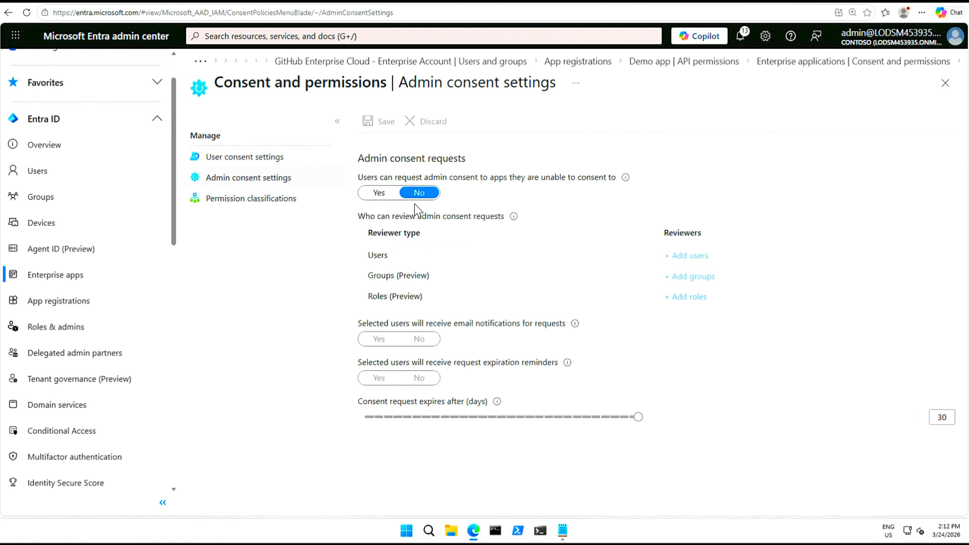
left_click(379, 193)
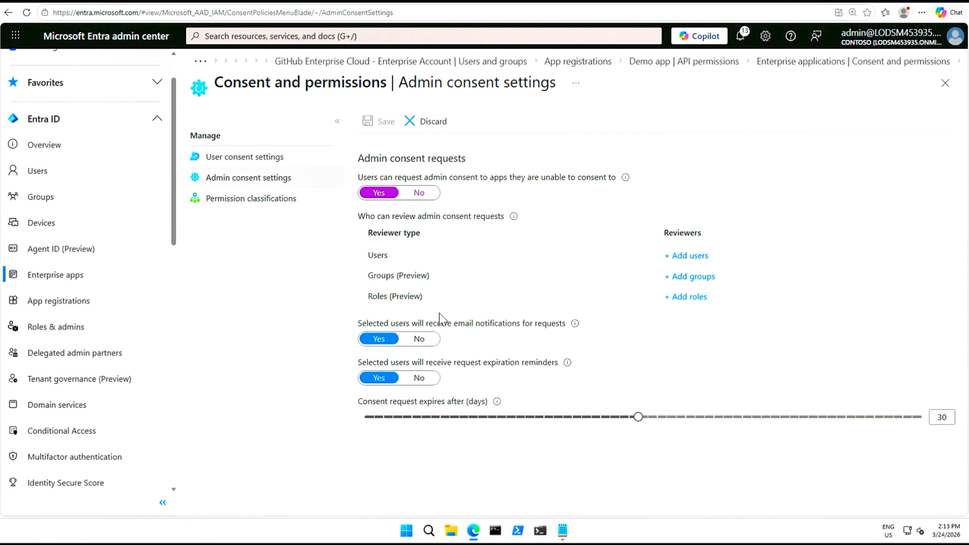
Add the administrator account as the single consent request reviewer
left_click(687, 256)
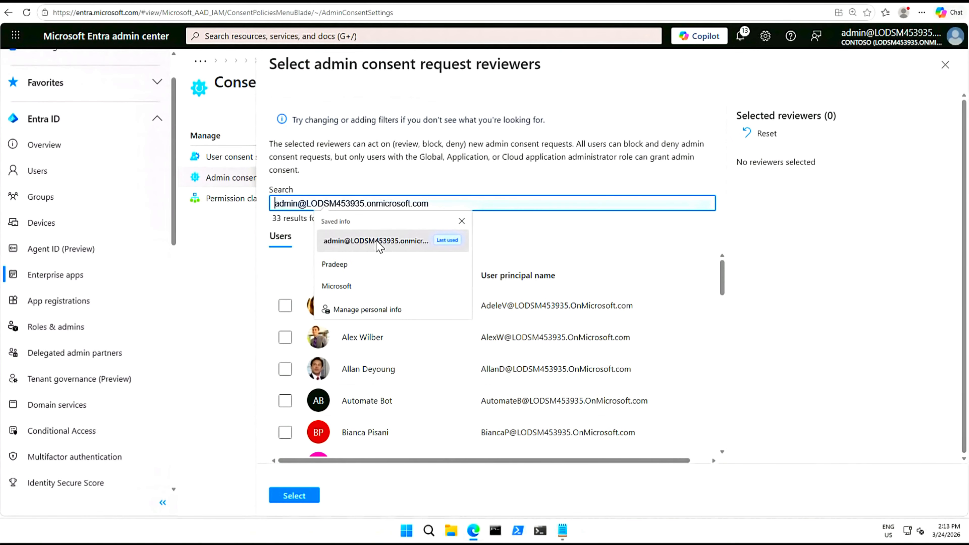
left_click(378, 243)
left_click(293, 499)
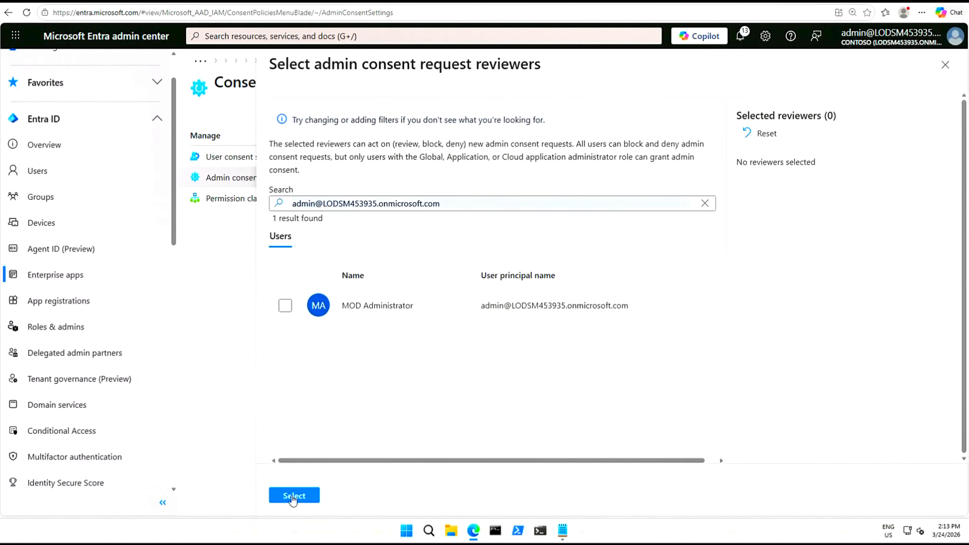
left_click(285, 306)
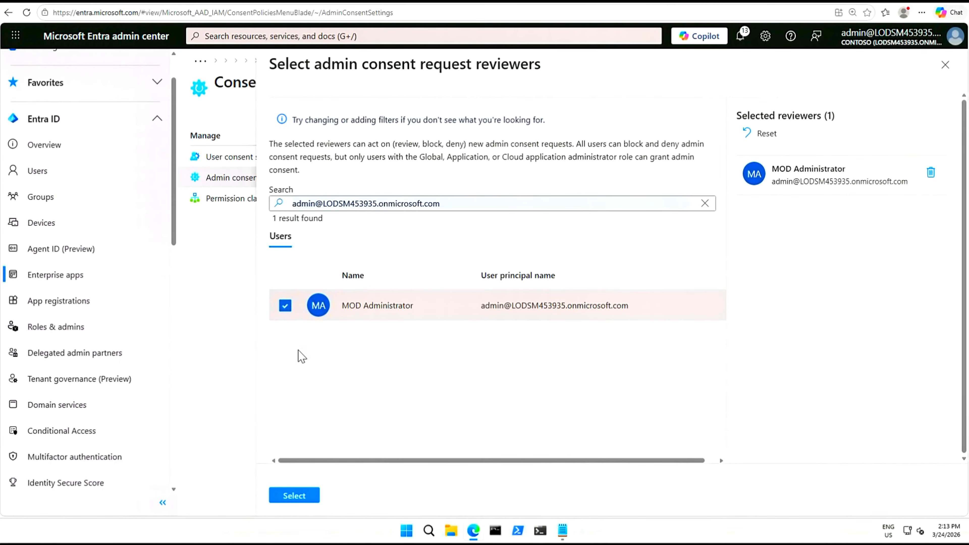
left_click(314, 495)
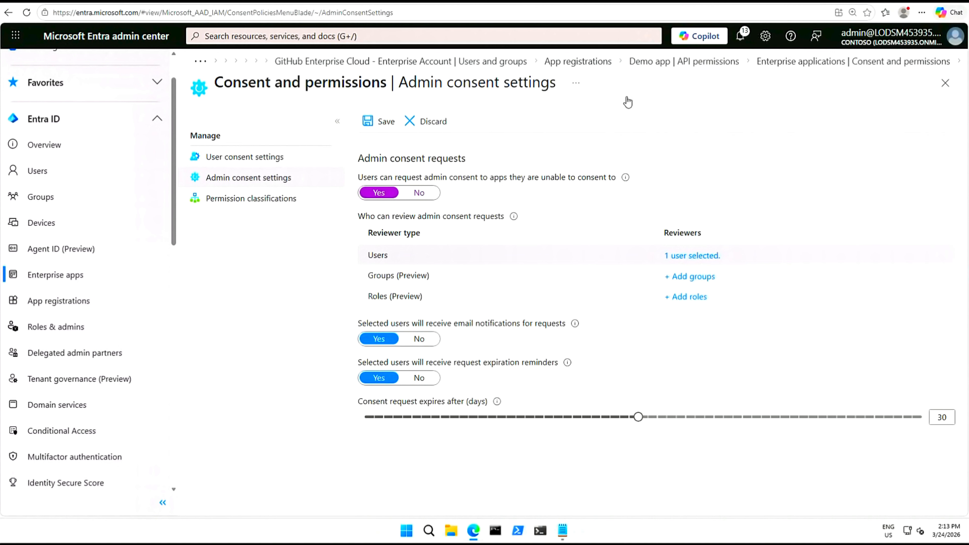
Save the admin consent settings and return to the lab instructions window
left_click(383, 123)
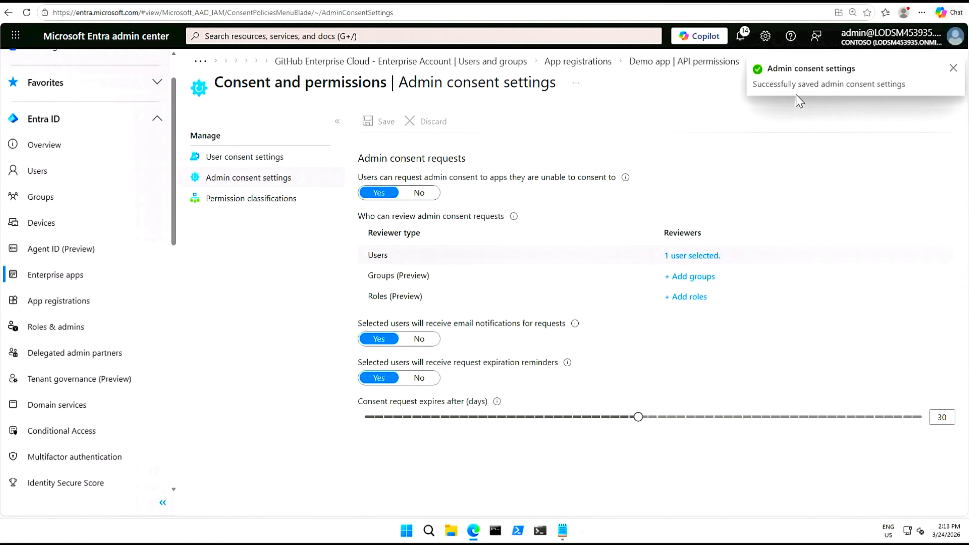
left_click(953, 69)
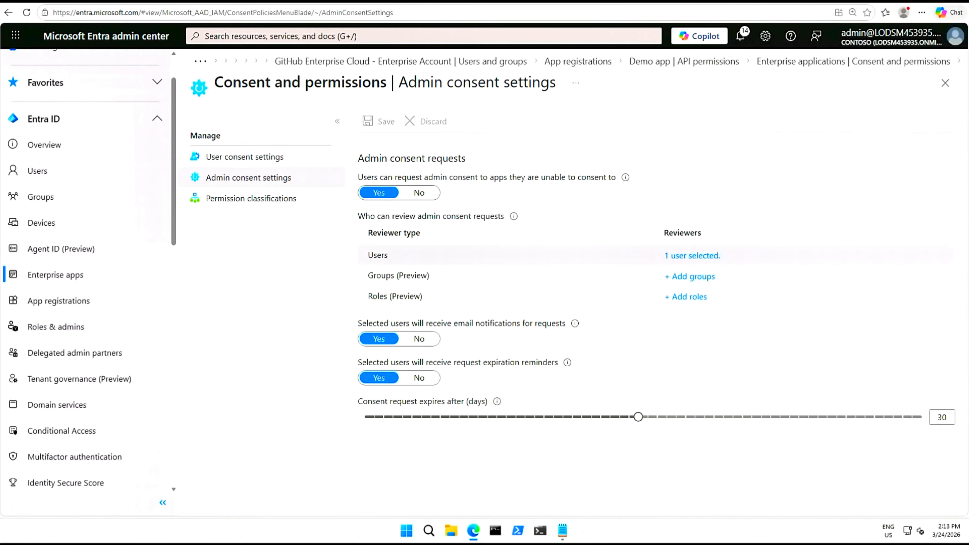
key("alt+Tab")
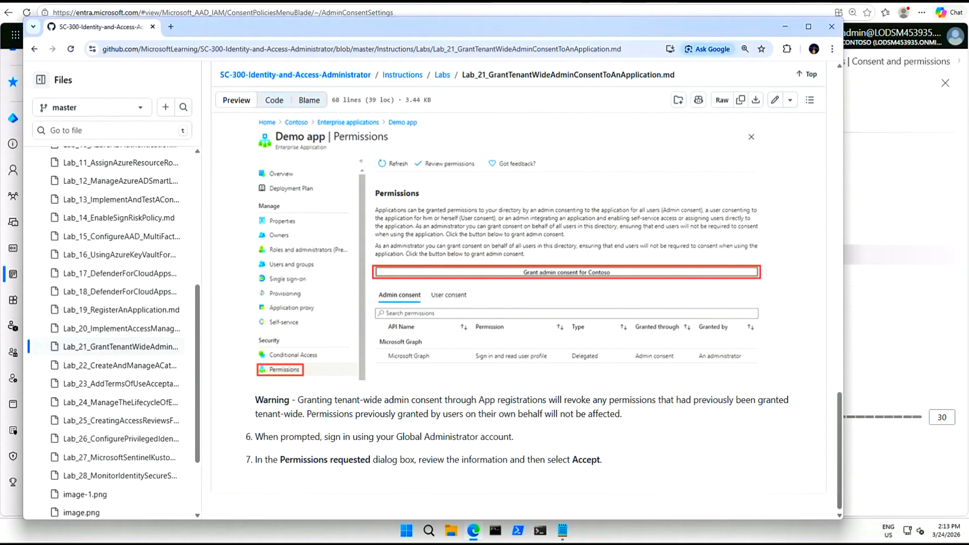
Move the instructions window aside and open the Lab_22 catalog instructions file
left_click_drag(841, 421, 834, 119)
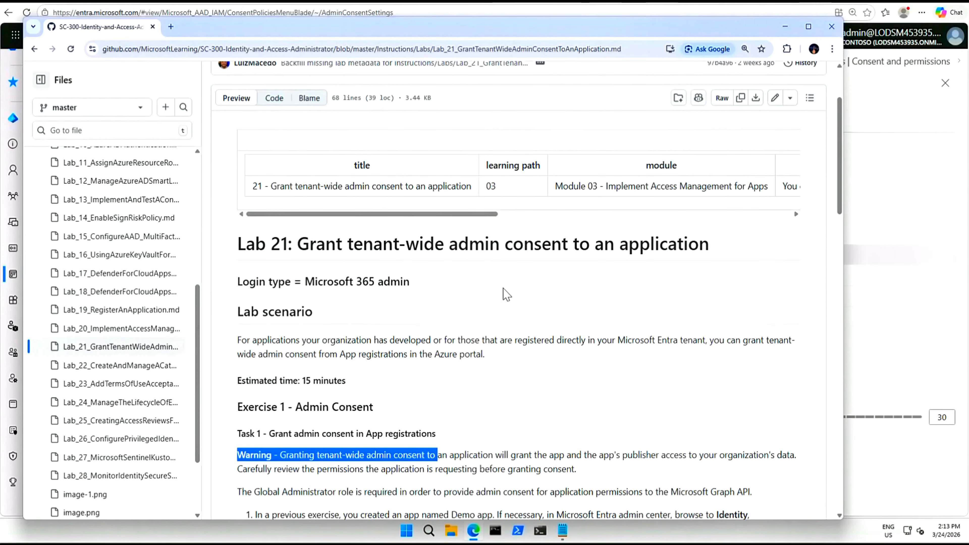
left_click_drag(642, 26, 785, 126)
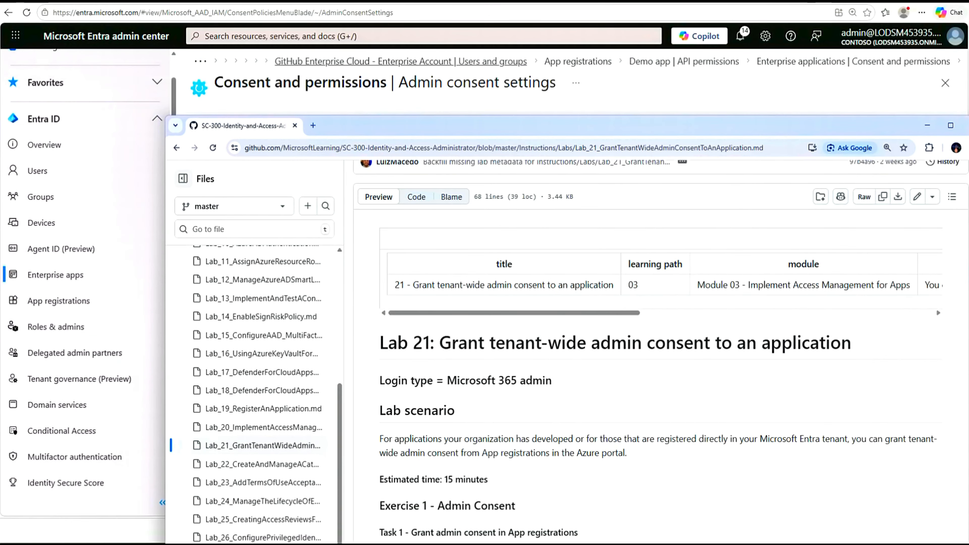
left_click_drag(825, 129, 968, 16)
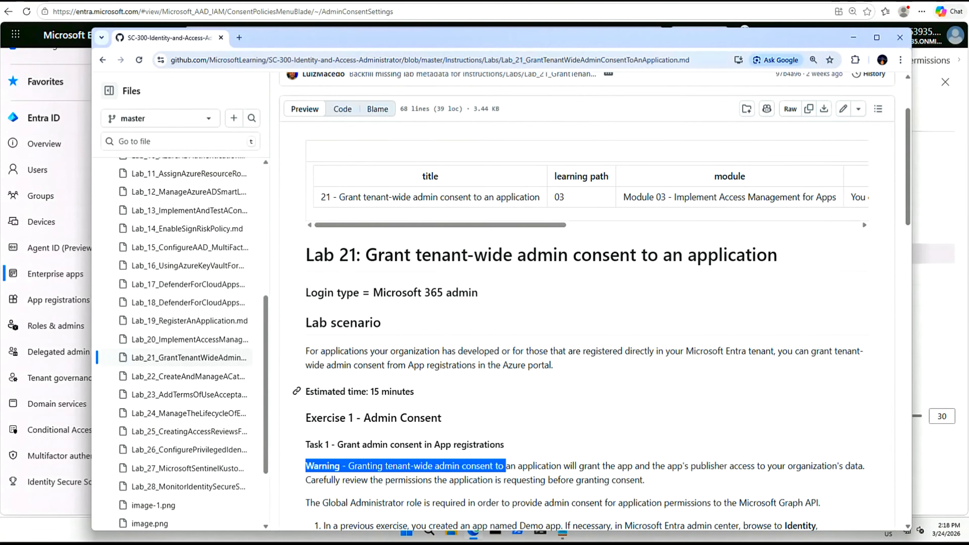
left_click(190, 377)
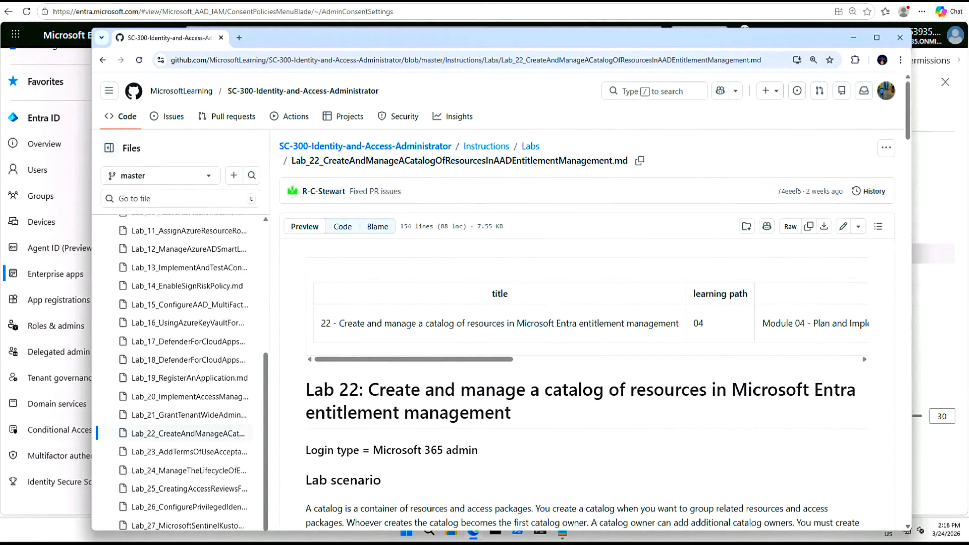
Skim Lab 22's Building out resources section through the Task 2 heading
left_click_drag(324, 161, 505, 161)
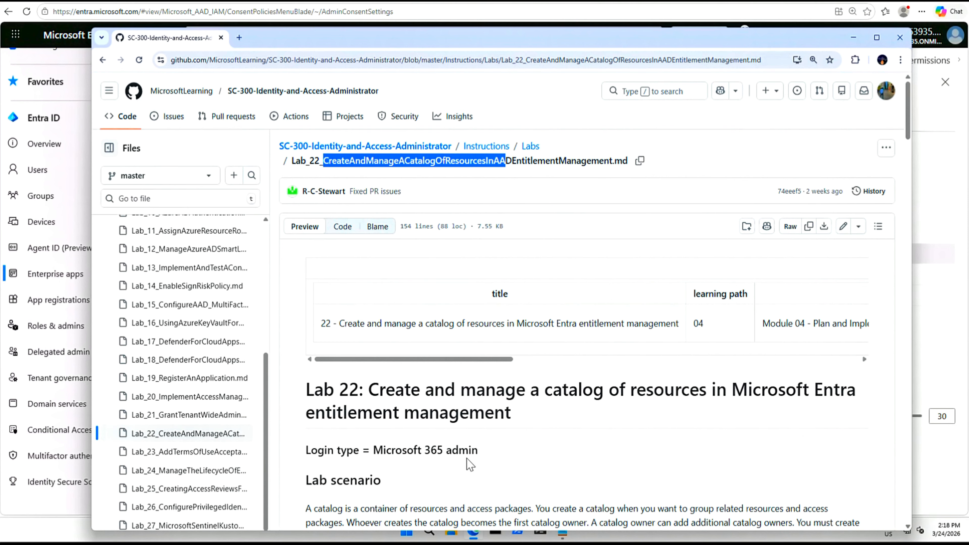
scroll(470, 464, "down", 8)
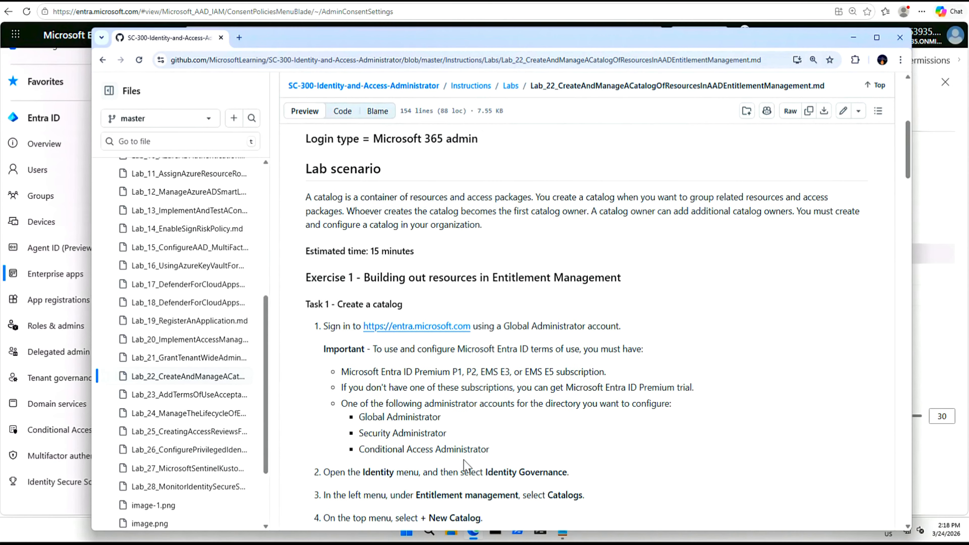
left_click_drag(364, 277, 645, 281)
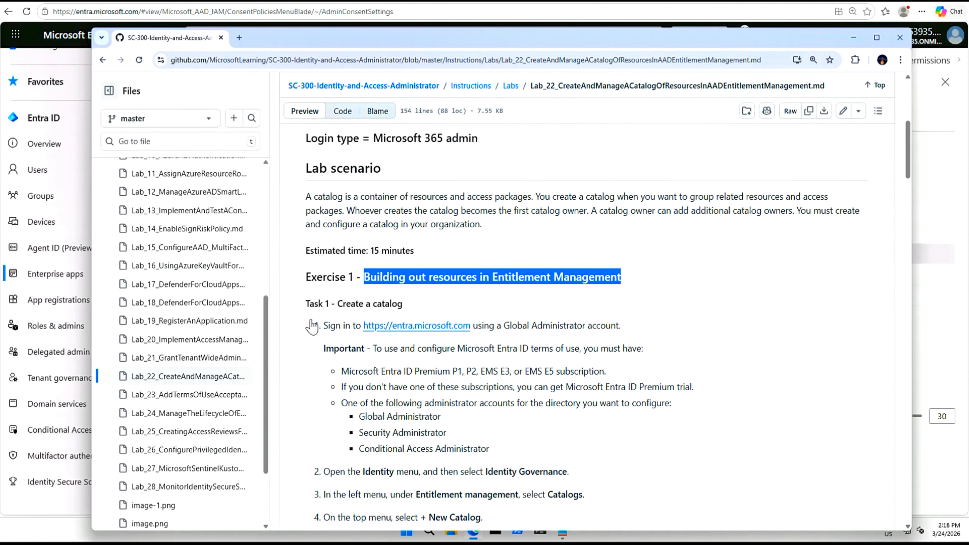
left_click(419, 310)
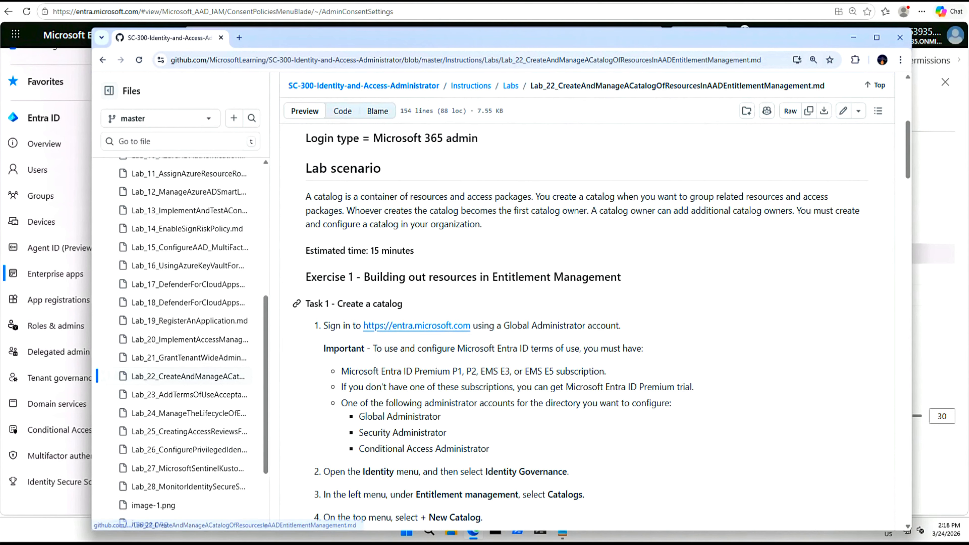
scroll(314, 411, "down", 15)
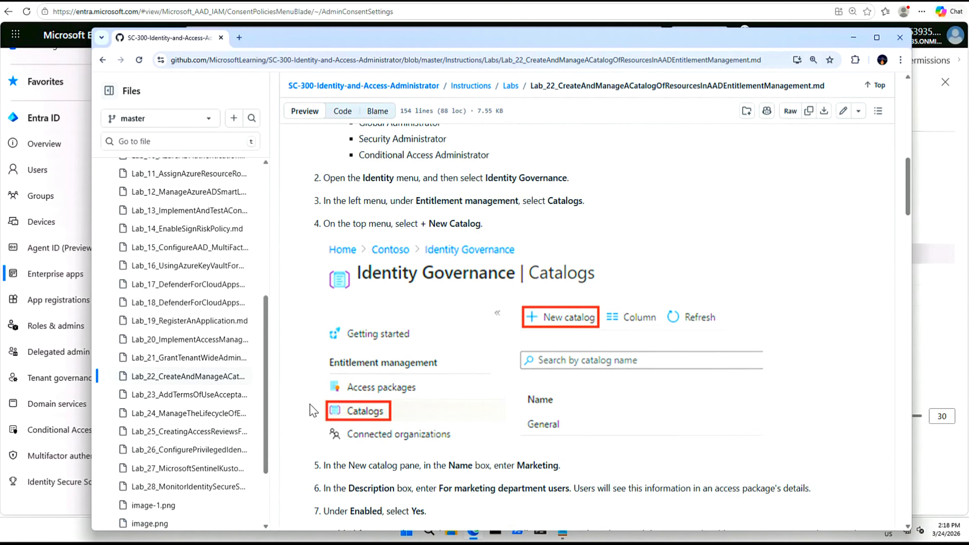
scroll(310, 411, "down", 6)
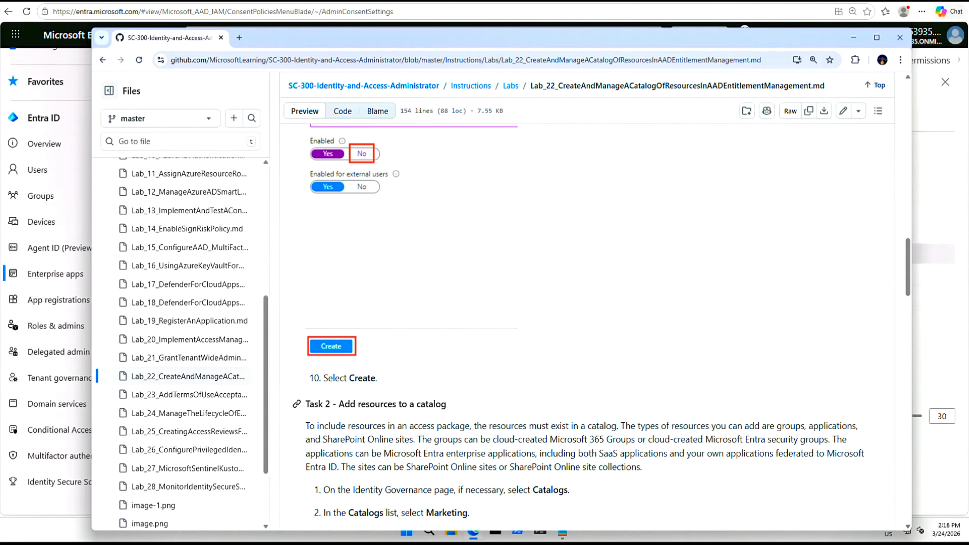
left_click_drag(452, 406, 310, 406)
left_click(314, 405)
Review Tasks 3 through 6, then minimize the instructions window to reveal the admin center
scroll(321, 410, "down", 12)
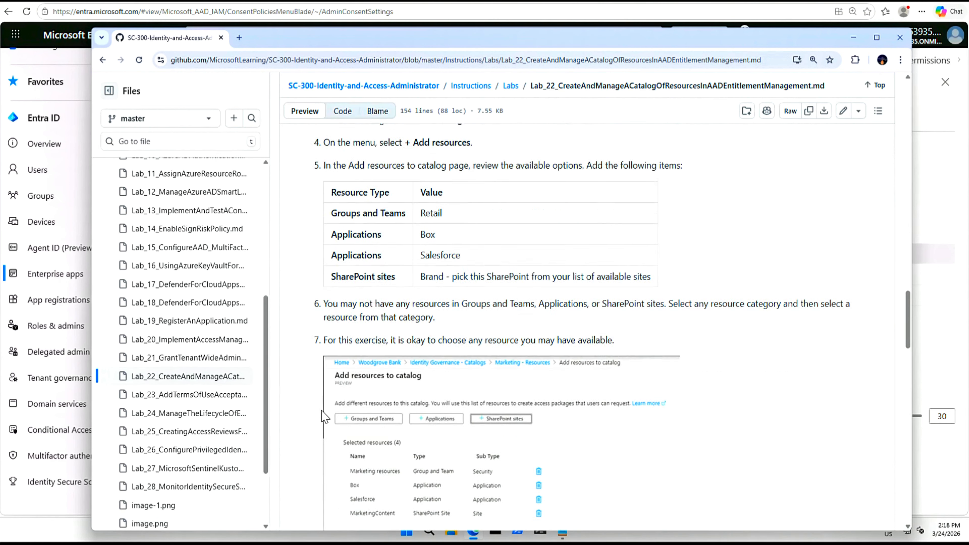
scroll(322, 417, "down", 3)
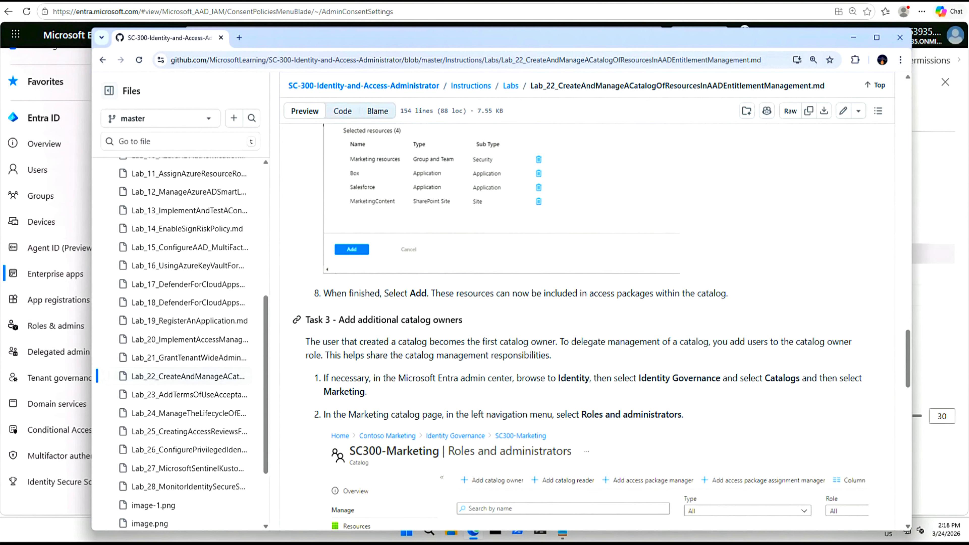
left_click_drag(473, 327, 310, 320)
left_click(310, 320)
scroll(321, 407, "down", 7)
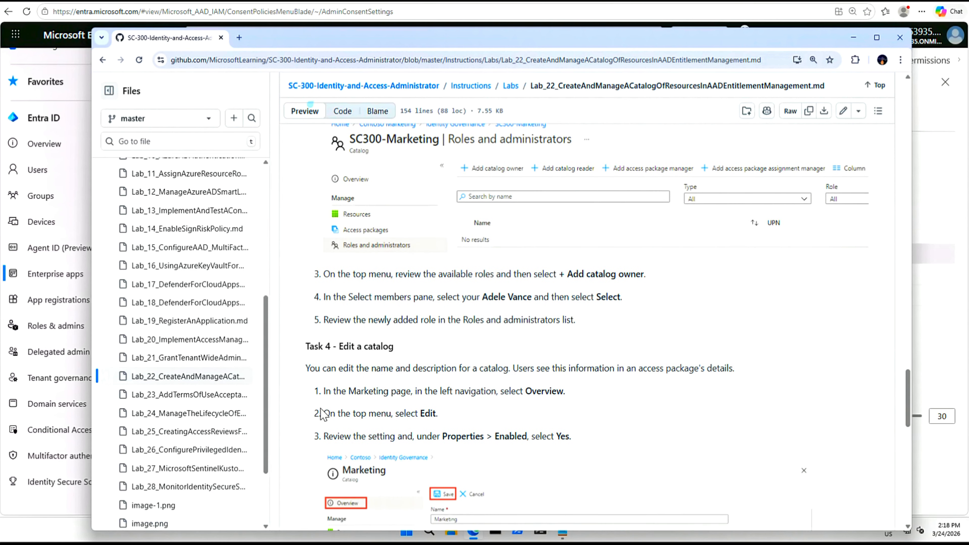
left_click_drag(400, 348, 299, 347)
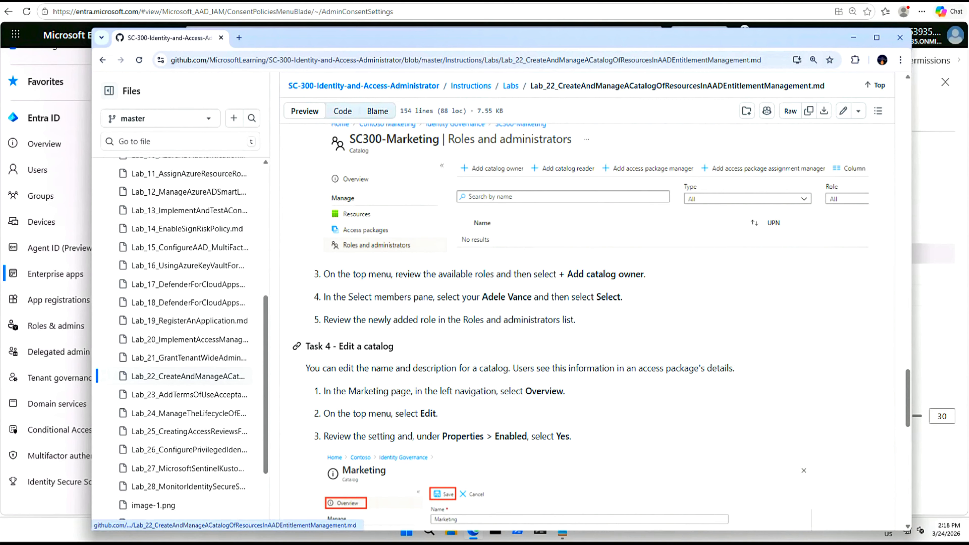
scroll(301, 411, "down", 10)
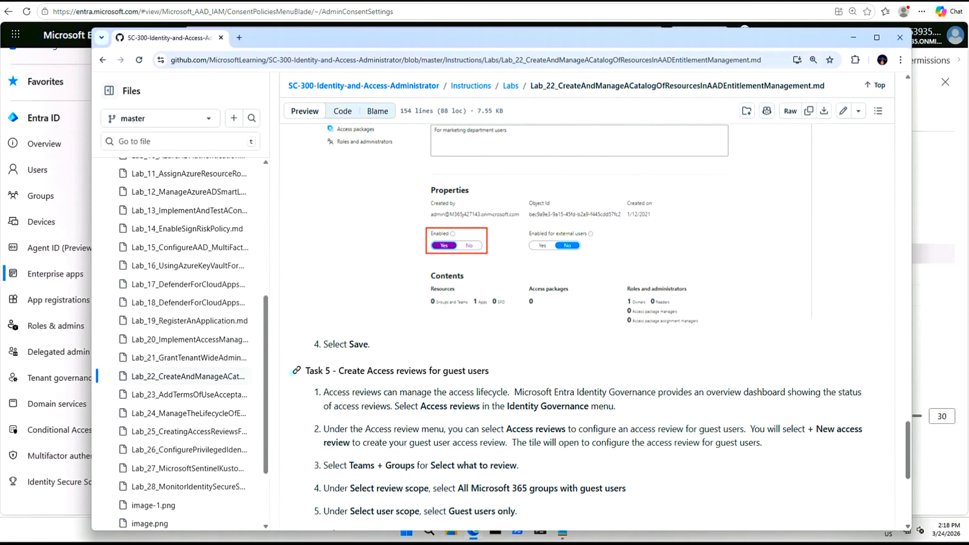
left_click_drag(304, 371, 442, 368)
scroll(492, 372, "down", 8)
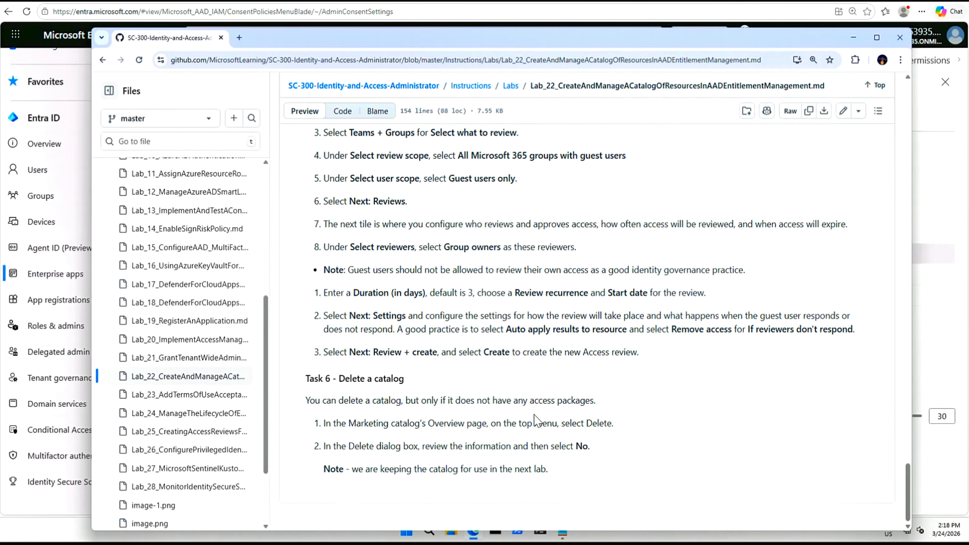
left_click_drag(765, 38, 770, 43)
left_click(859, 41)
Go to ID Governance > Entitlement management > Catalogs, showing only the General catalog
left_click_drag(174, 82, 173, 55)
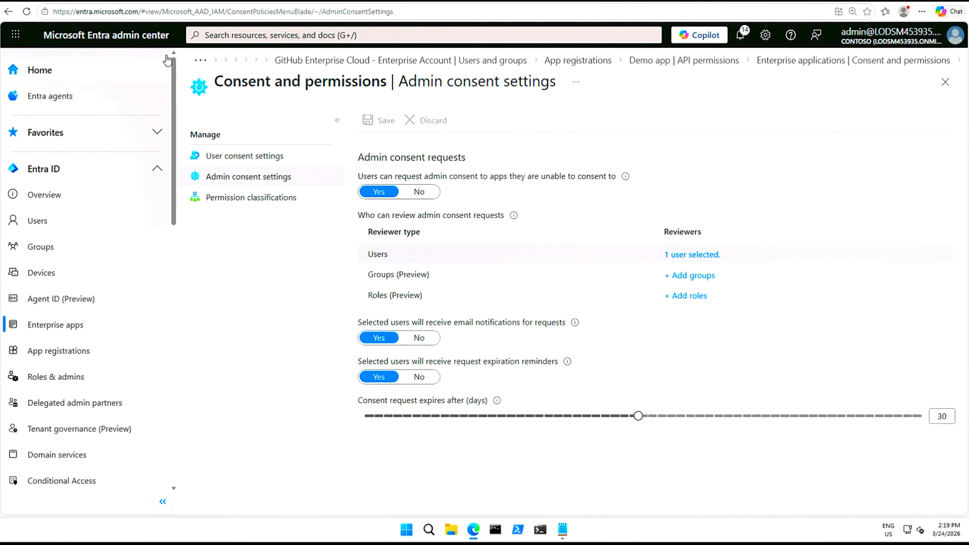
left_click(157, 170)
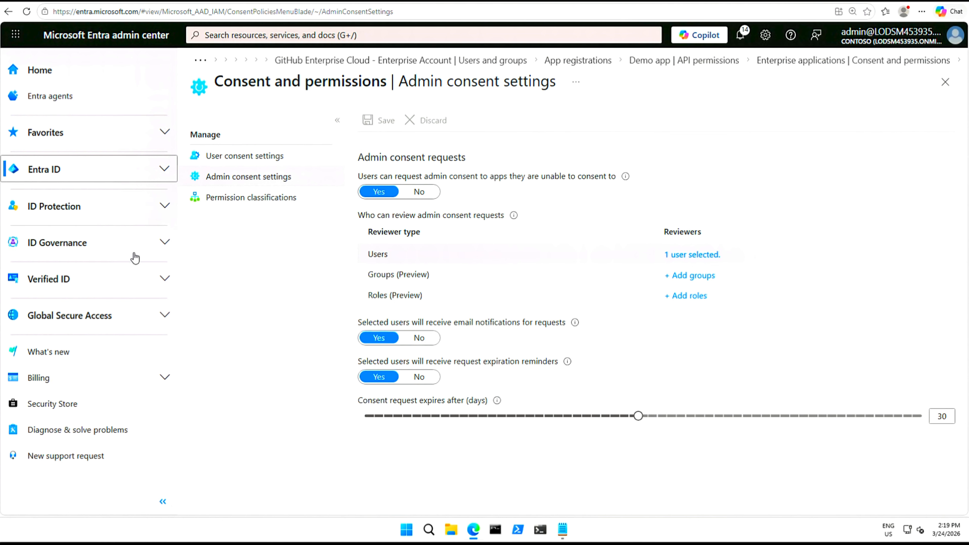
left_click(164, 243)
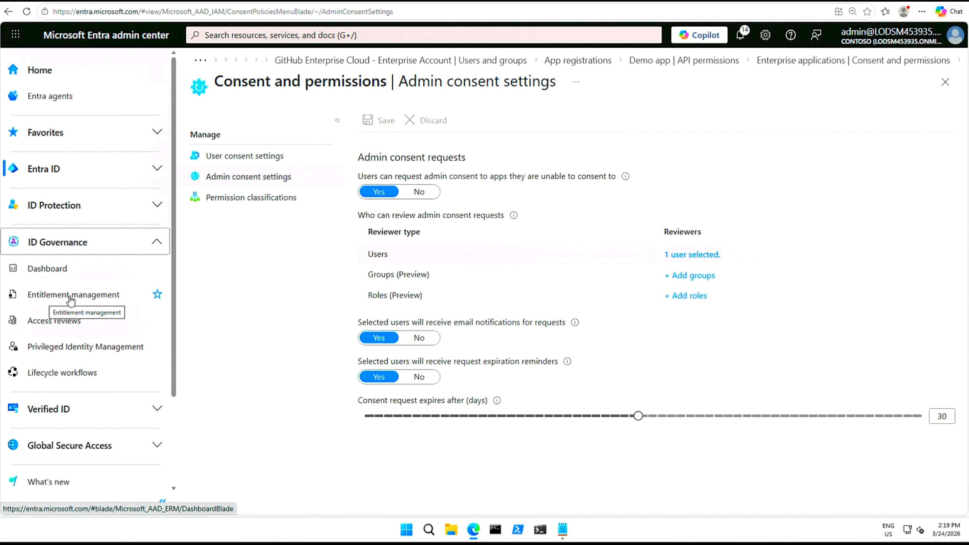
left_click(87, 300)
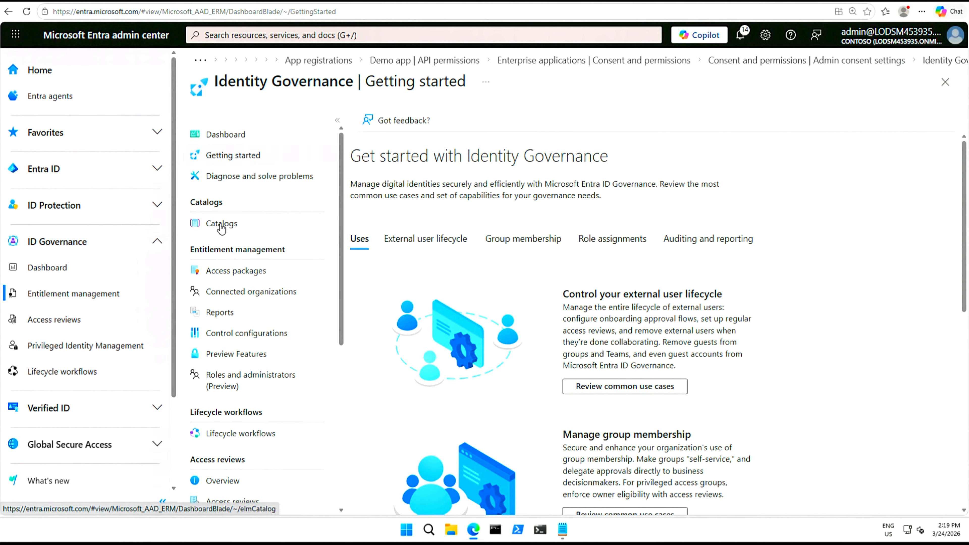
left_click(221, 224)
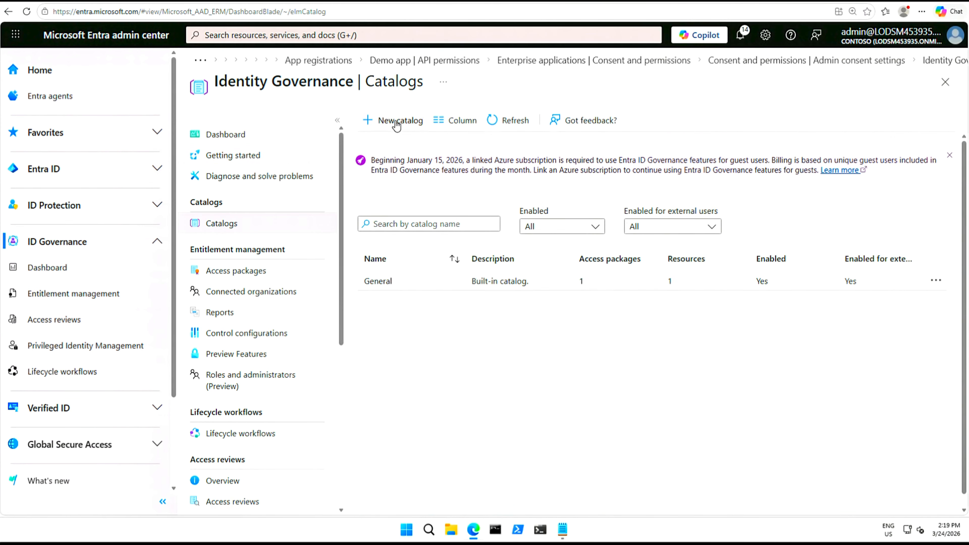
Create catalog 'Marketing' with description 'For marketing department users' and dismiss the confirmation
left_click(415, 122)
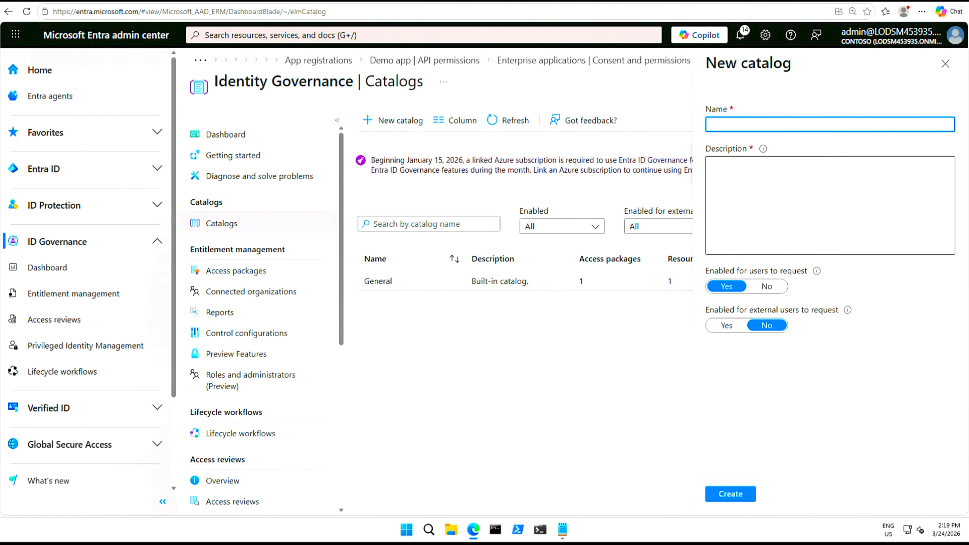
type("Marketing")
left_click(712, 164)
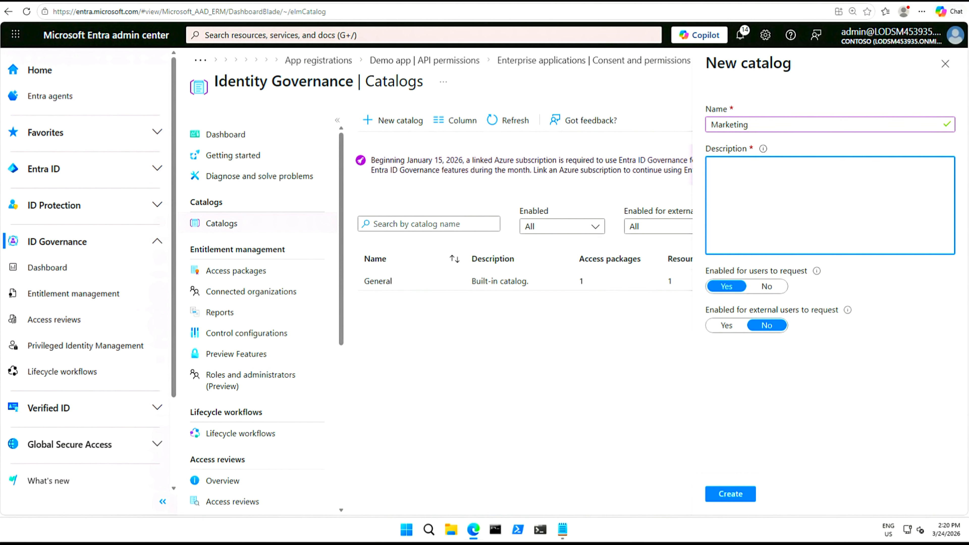
type("For marketing department users")
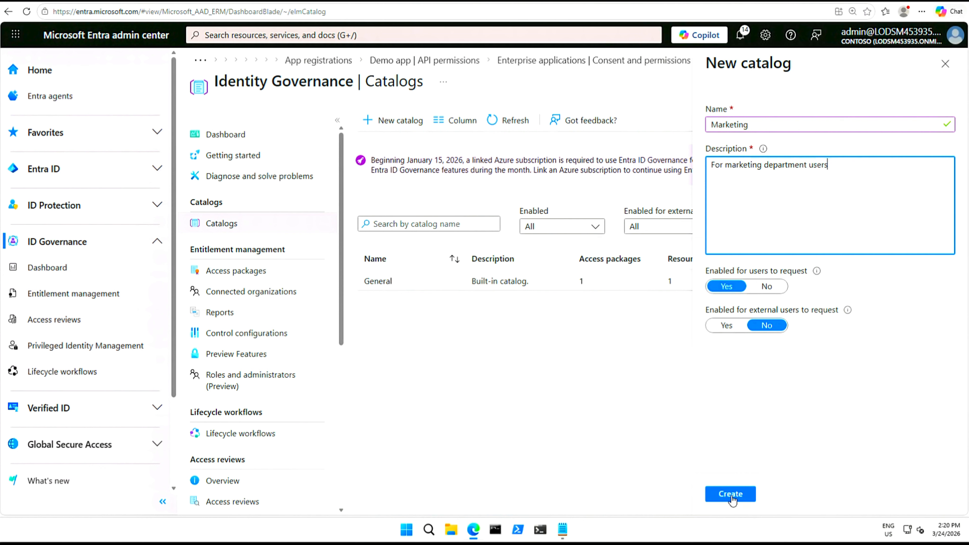
left_click(730, 494)
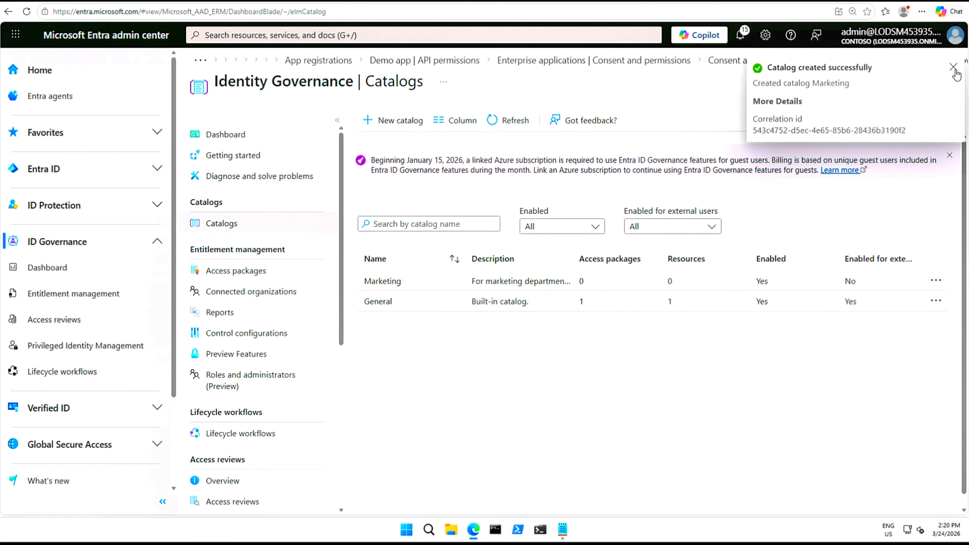
left_click(956, 71)
Open the Marketing catalog's Resources page and choose Add resources
left_click(511, 123)
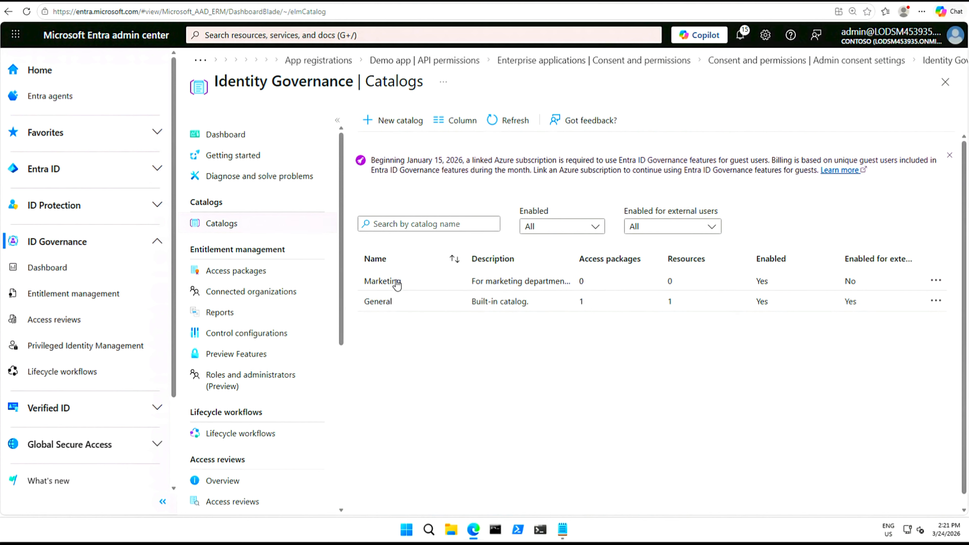
left_click(382, 282)
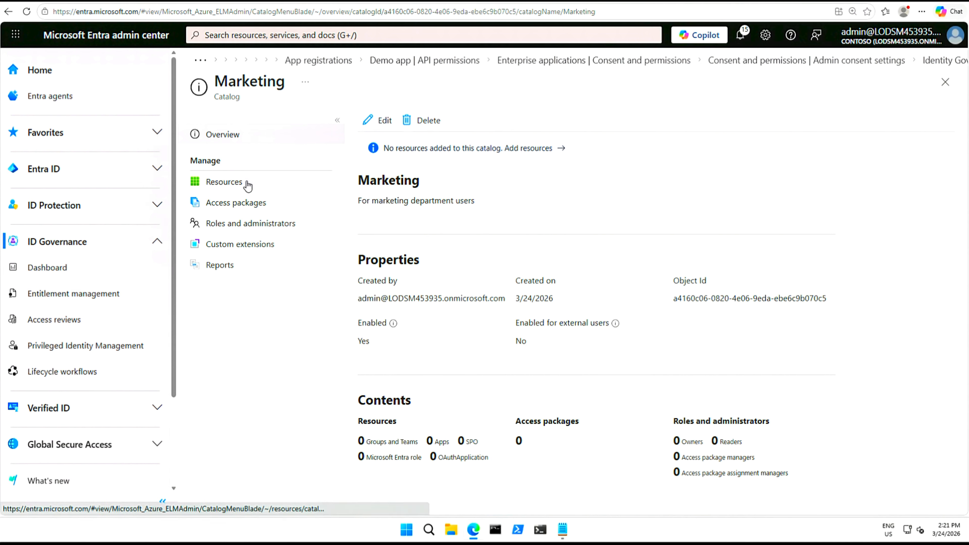
left_click(228, 182)
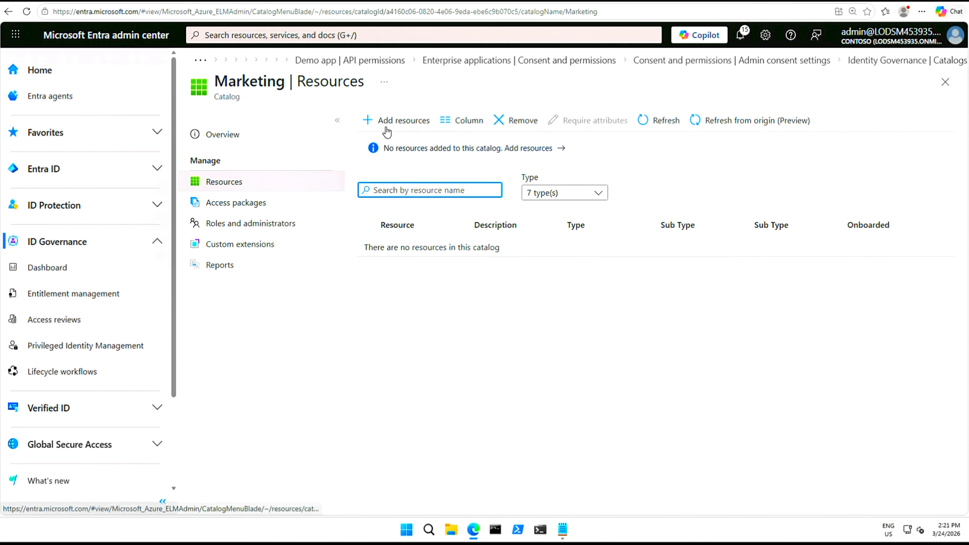
left_click(395, 121)
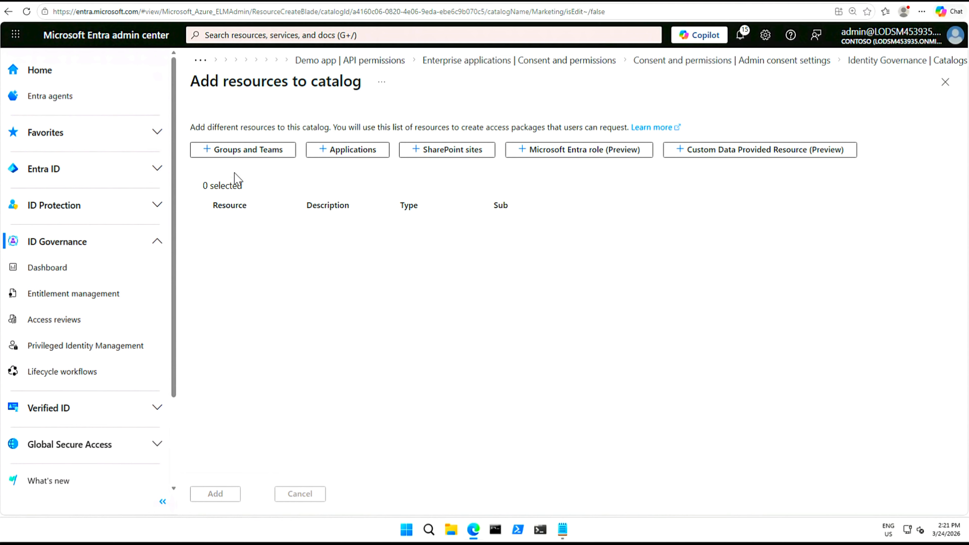
Search for and select the Retail group as a Marketing catalog resource
left_click(209, 154)
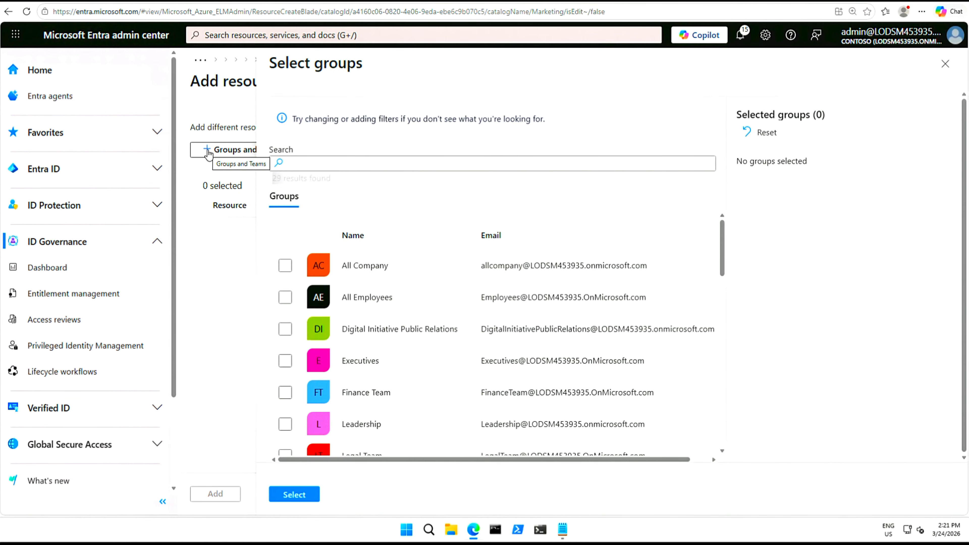
left_click(328, 163)
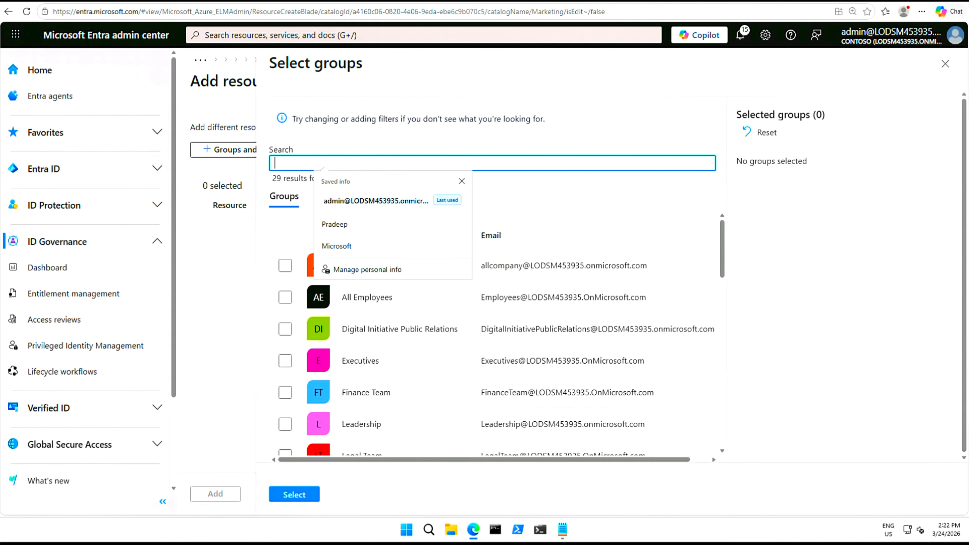
type("retail")
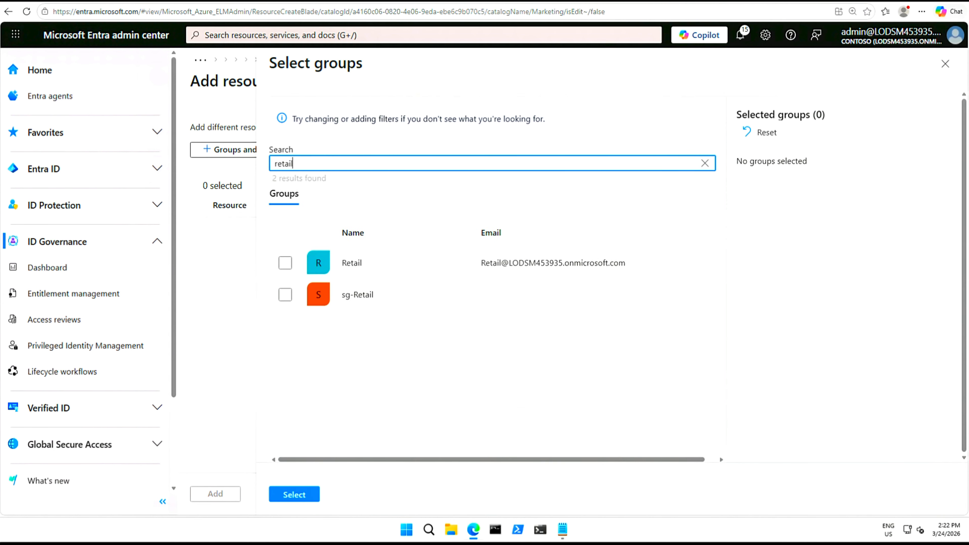
left_click(286, 266)
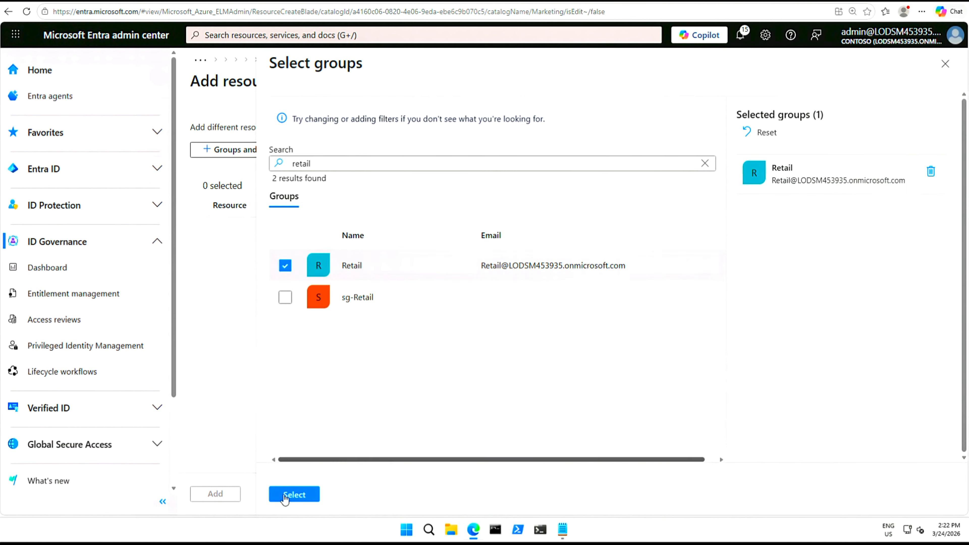
left_click(292, 495)
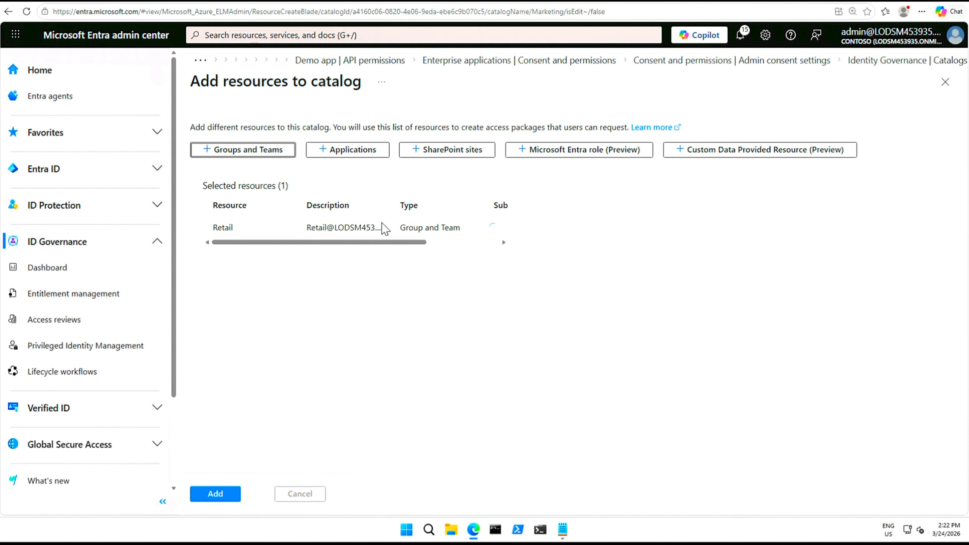
Select the Box and Salesforce applications as Marketing catalog resources
left_click(342, 157)
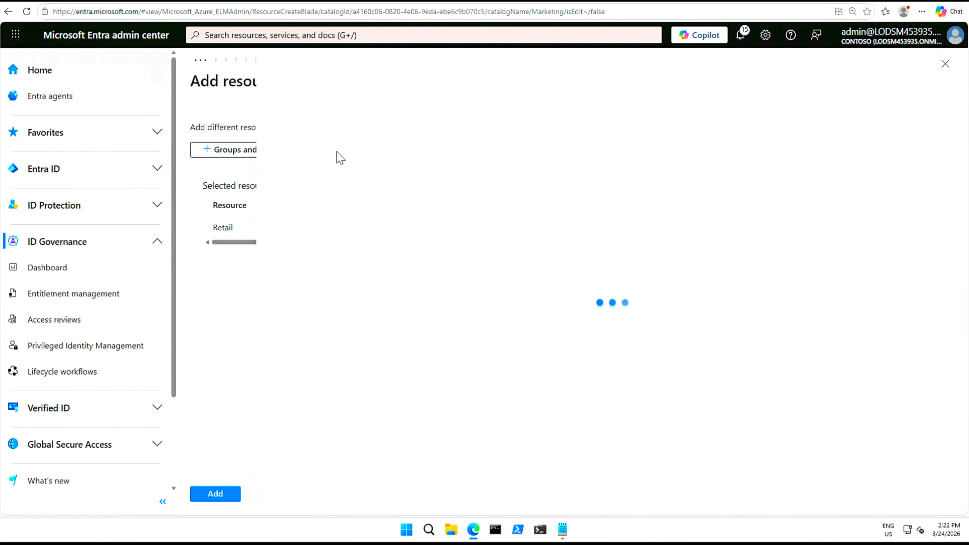
left_click(369, 167)
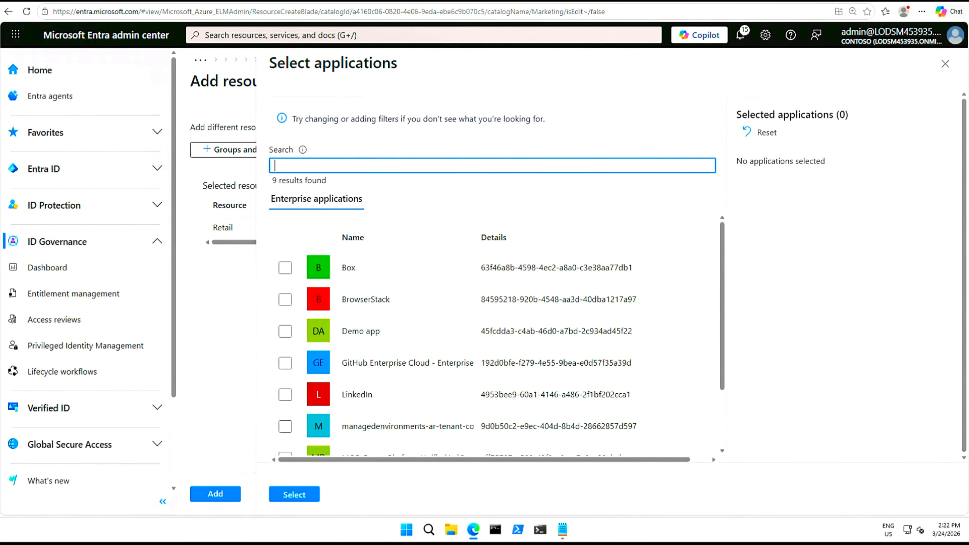
left_click(285, 269)
left_click(300, 504)
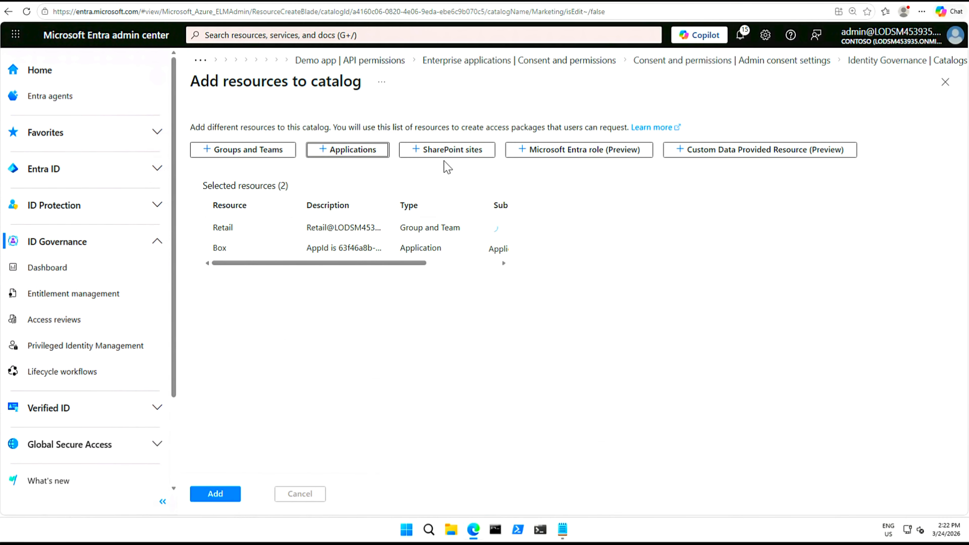
left_click(367, 159)
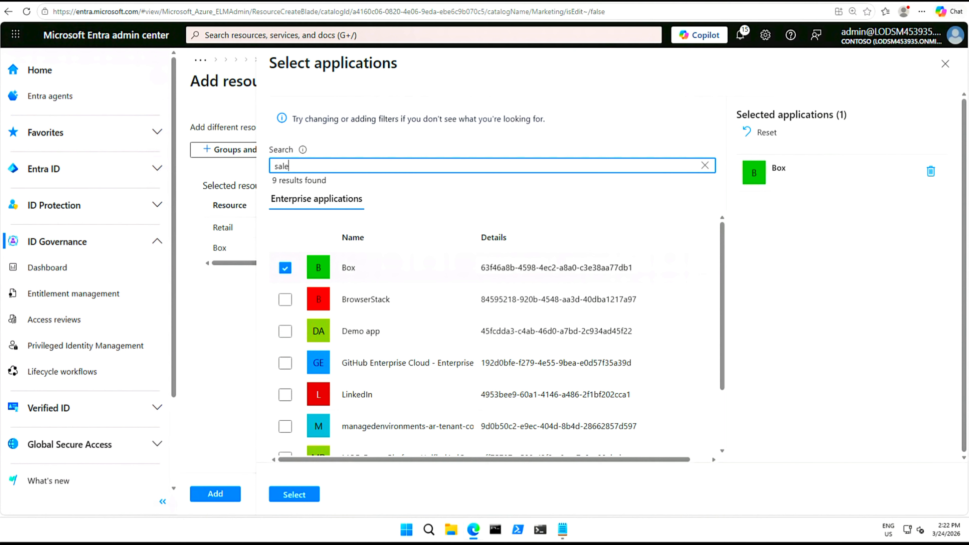
left_click(283, 269)
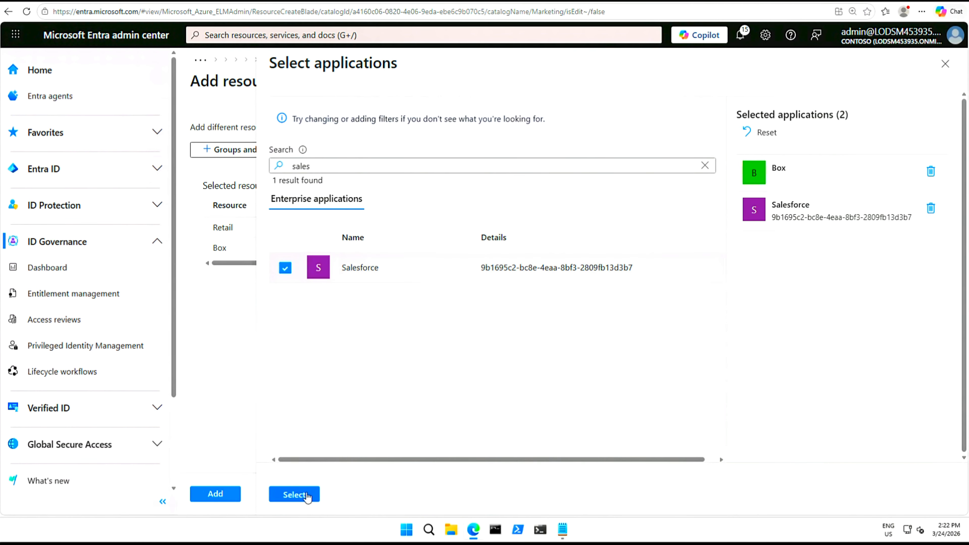
left_click(295, 495)
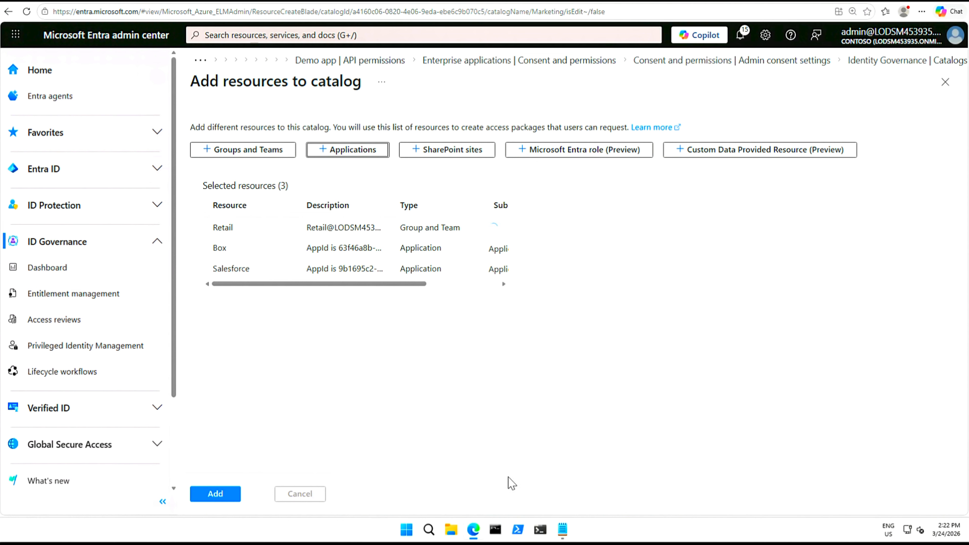
left_click(430, 154)
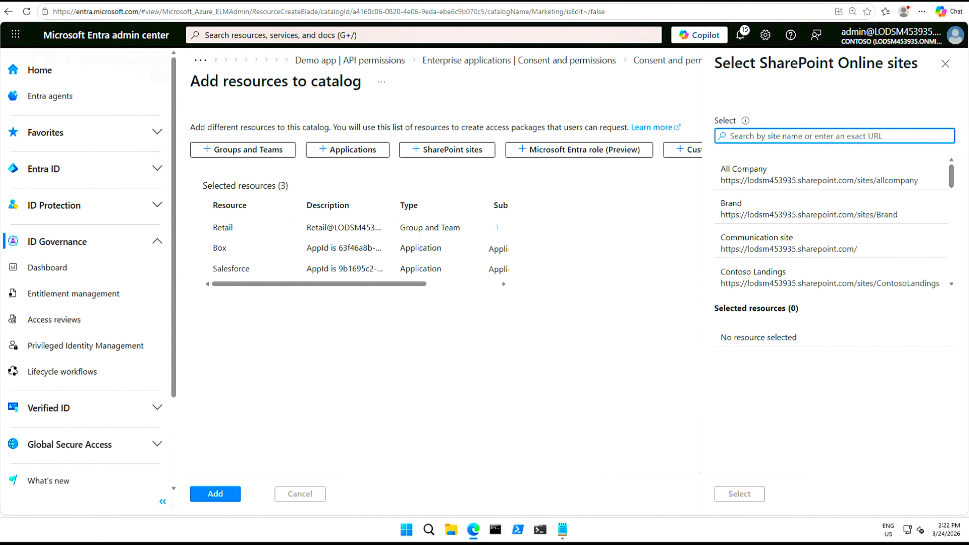
Pick the Brand SharePoint site, then add Box, Brand, Retail and Salesforce to the catalog
type("Brand")
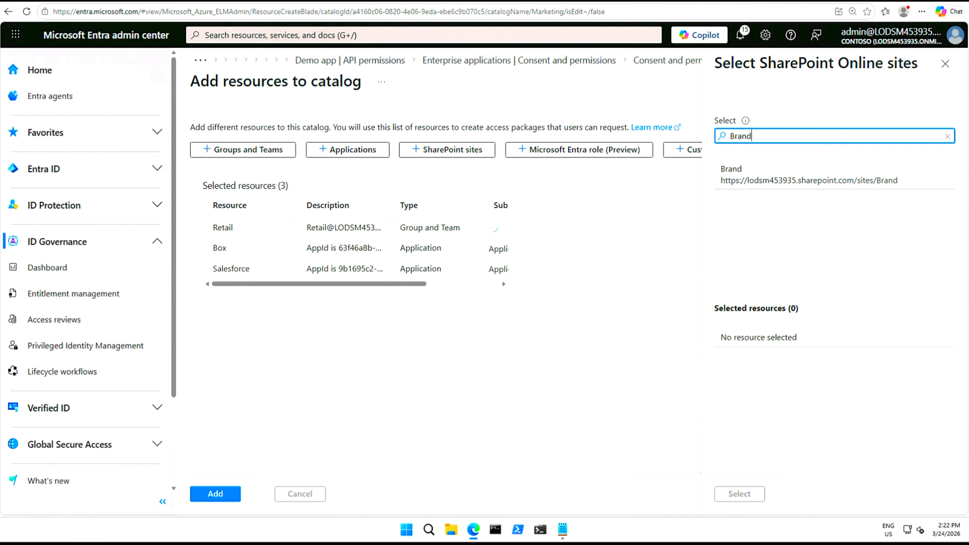
left_click(752, 178)
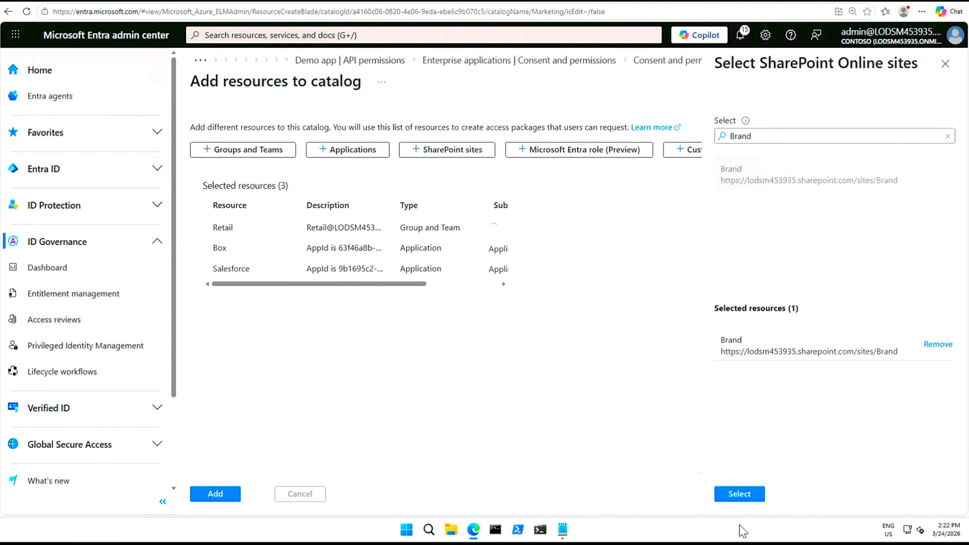
left_click(742, 495)
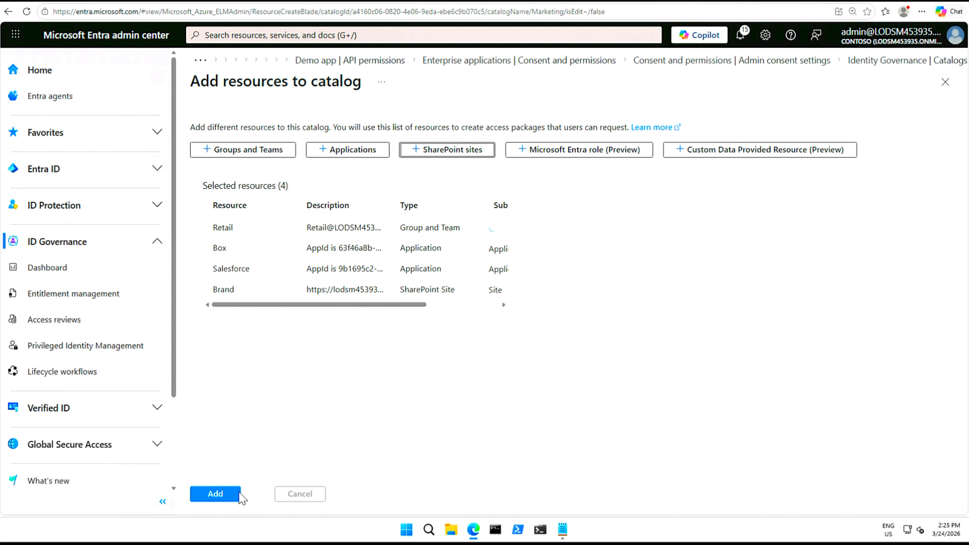
left_click(215, 494)
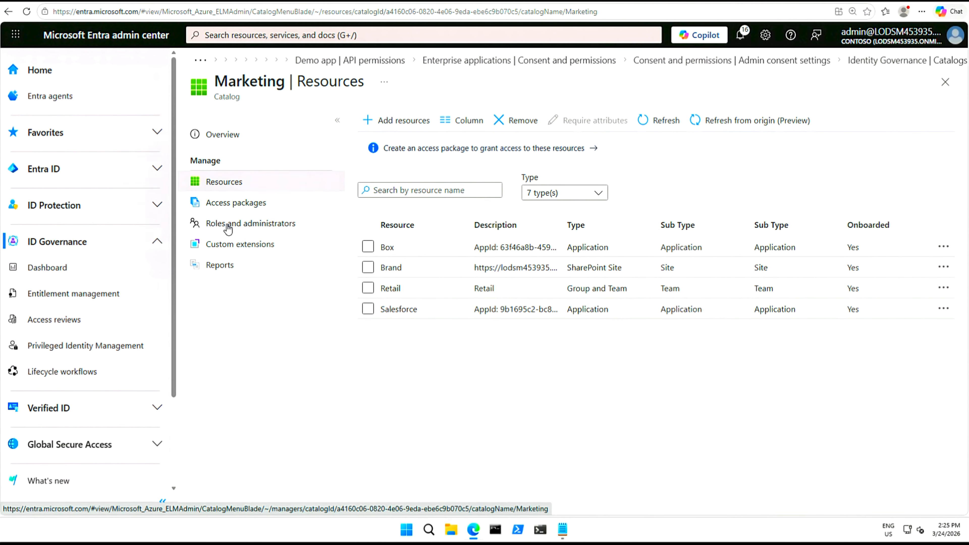
Under Roles and administrators, search for the user and add them as Catalog owner
left_click(238, 228)
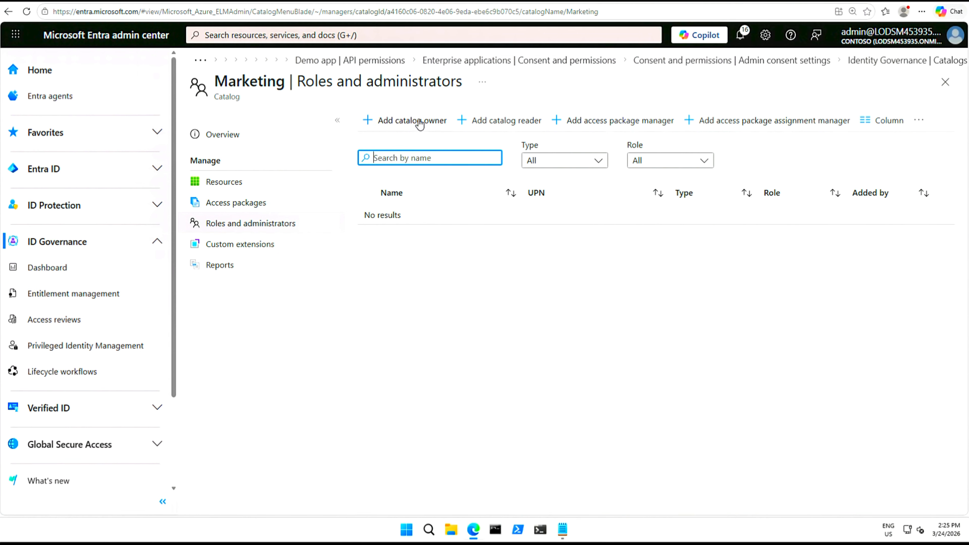
left_click(373, 124)
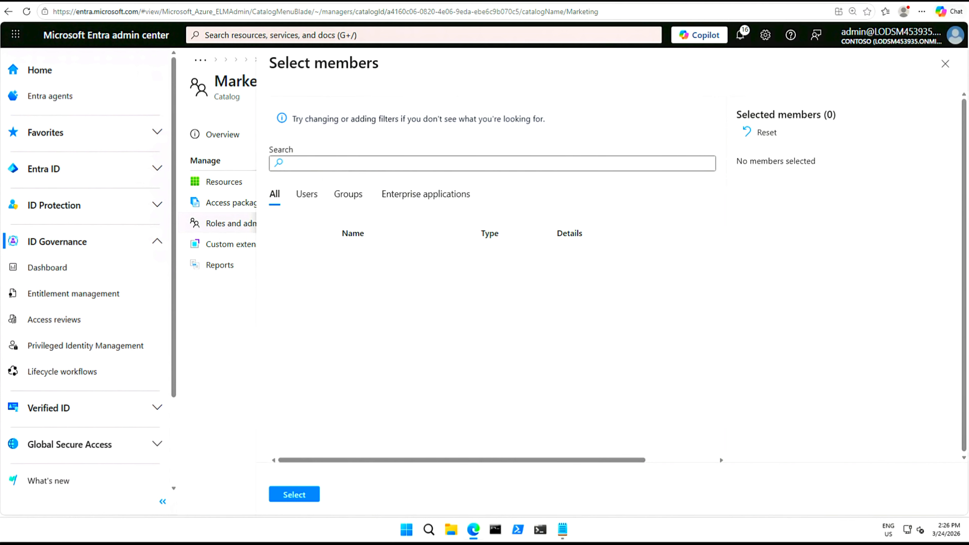
left_click(324, 163)
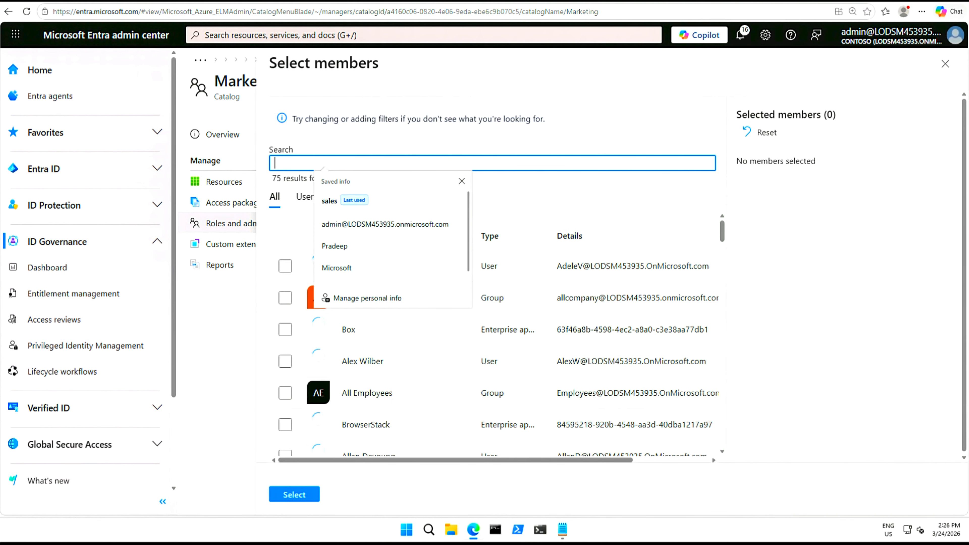
type("Adele")
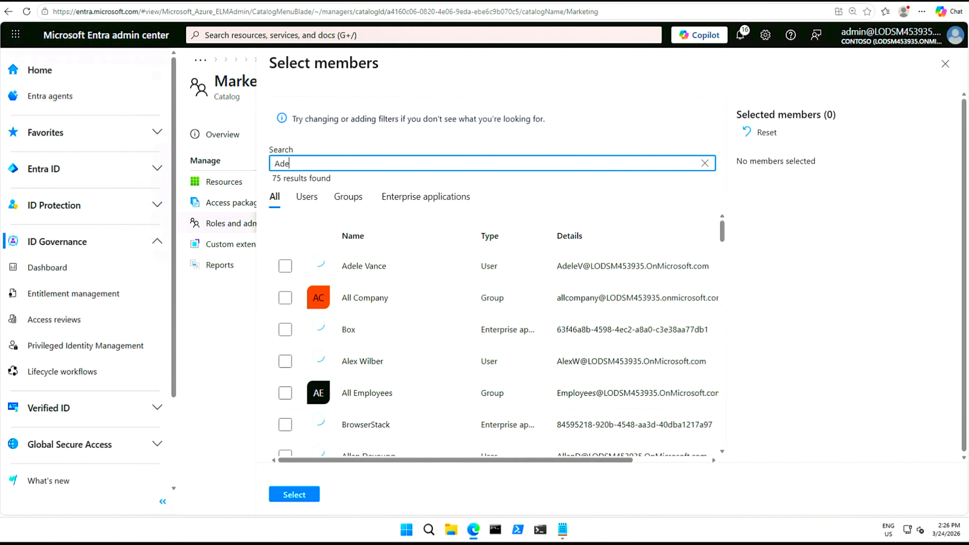
left_click(287, 262)
left_click(286, 266)
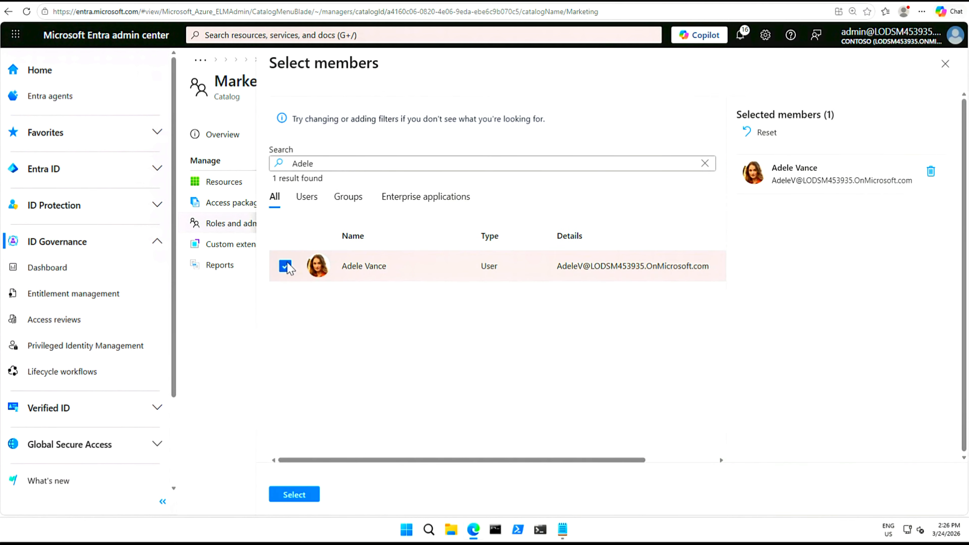
left_click(294, 495)
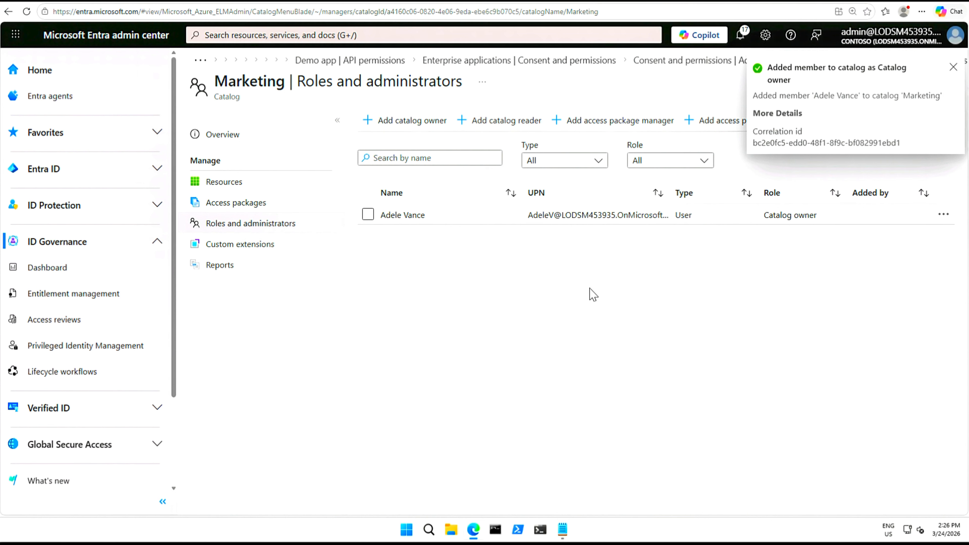
left_click(955, 69)
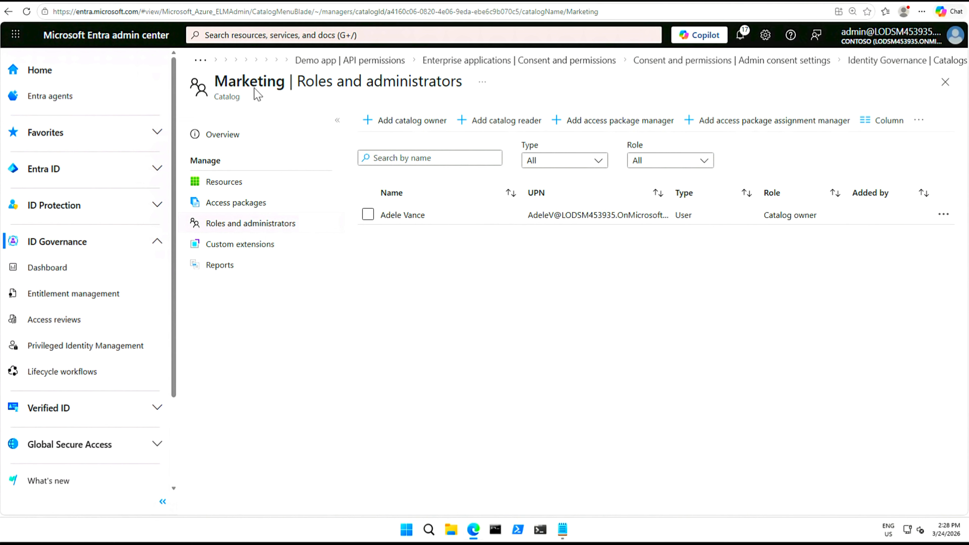
Edit the Marketing catalog, leaving it Enabled with external users turned off
left_click(228, 139)
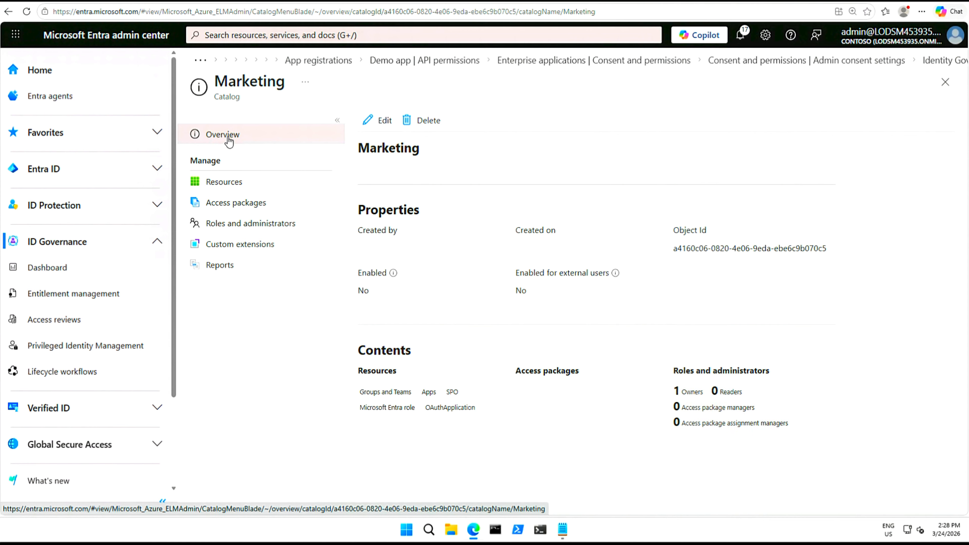
left_click(380, 123)
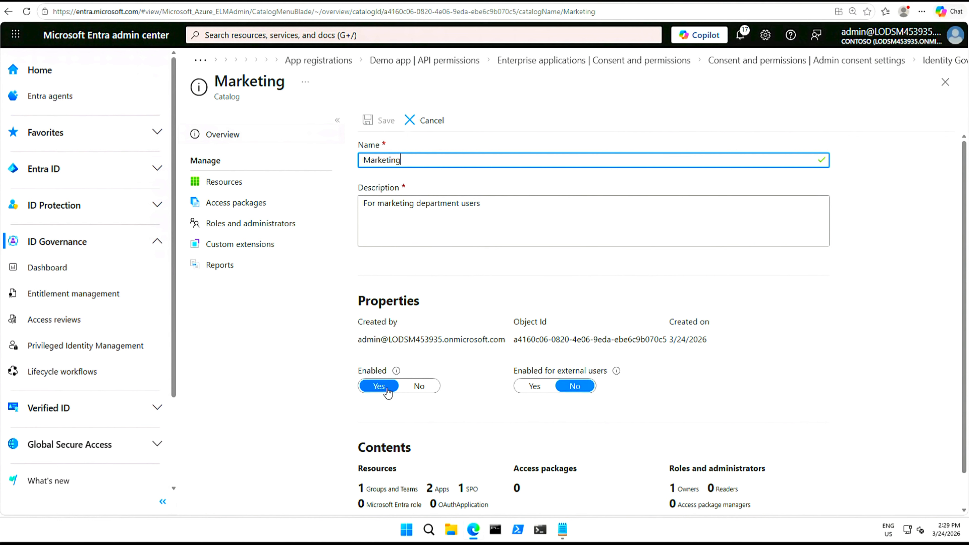
left_click(429, 388)
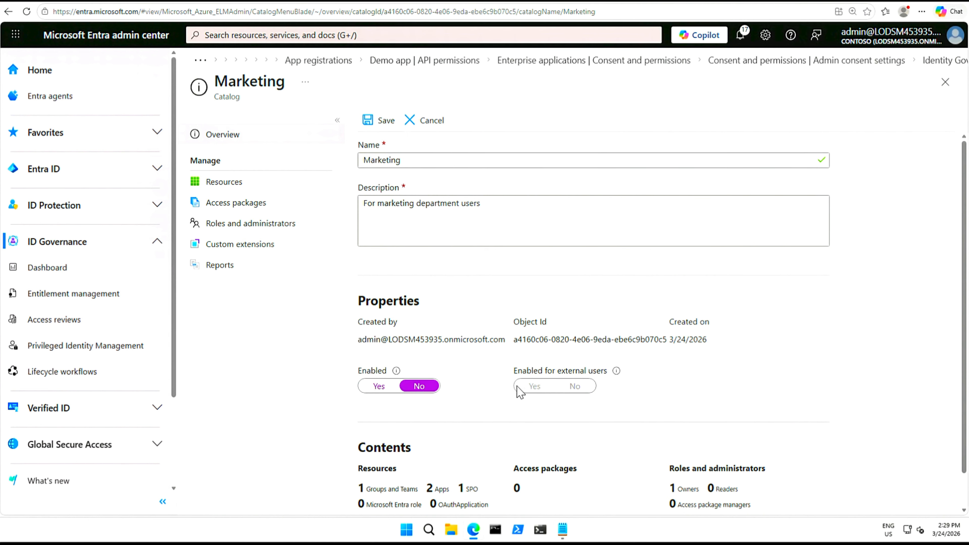
left_click(380, 387)
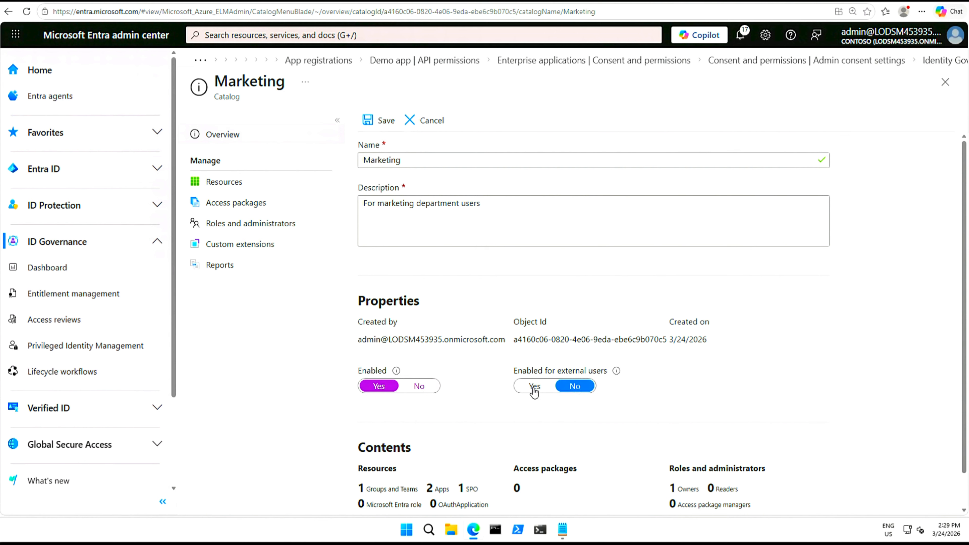
left_click(536, 387)
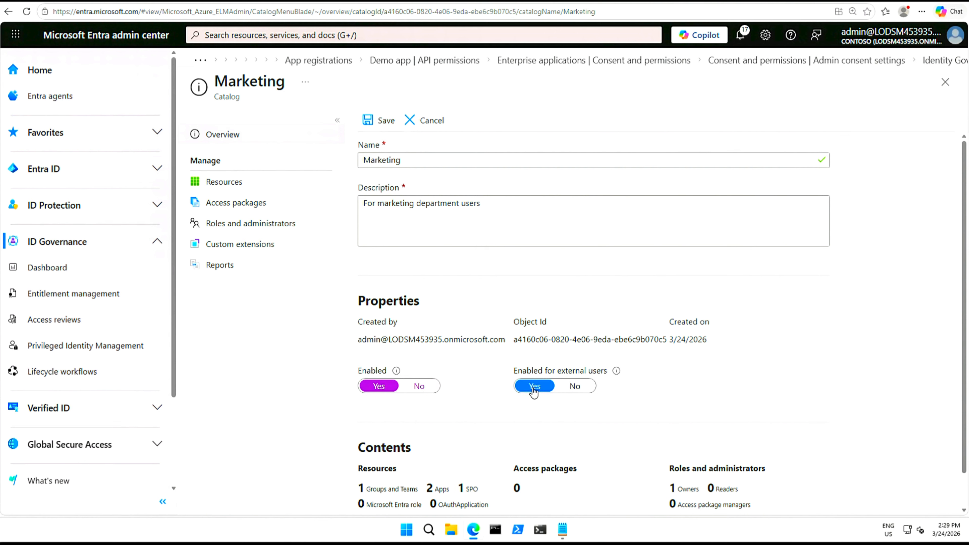
left_click(572, 389)
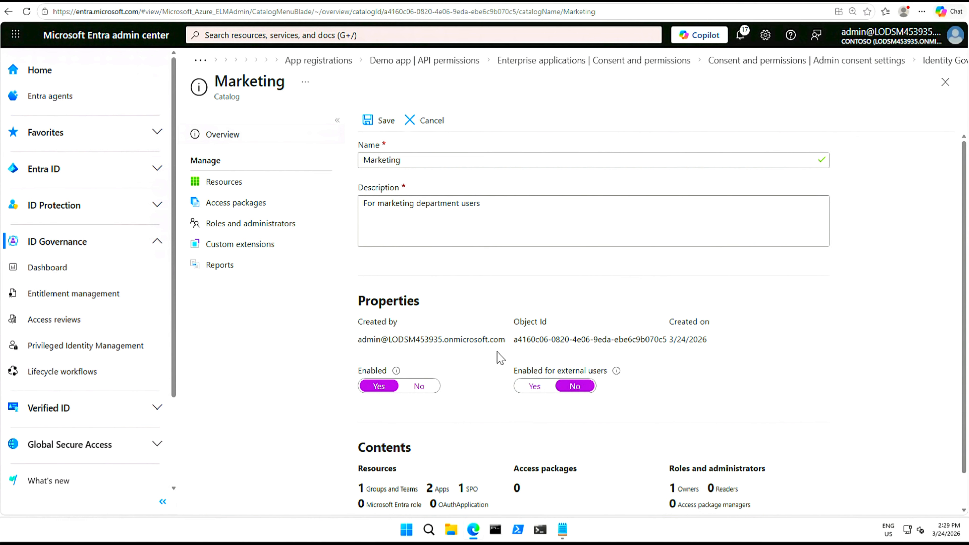
Save the catalog settings and go to the empty Access reviews page
left_click(380, 121)
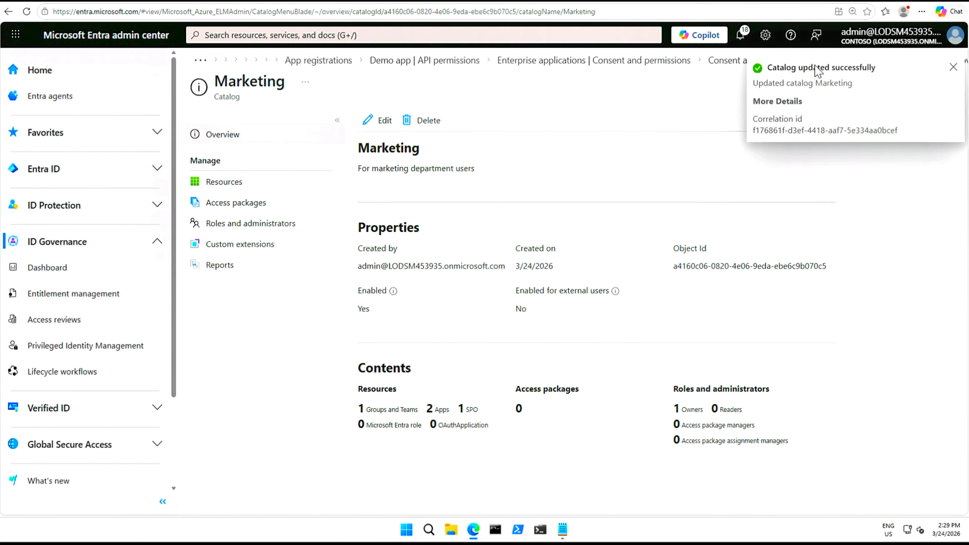
left_click(953, 70)
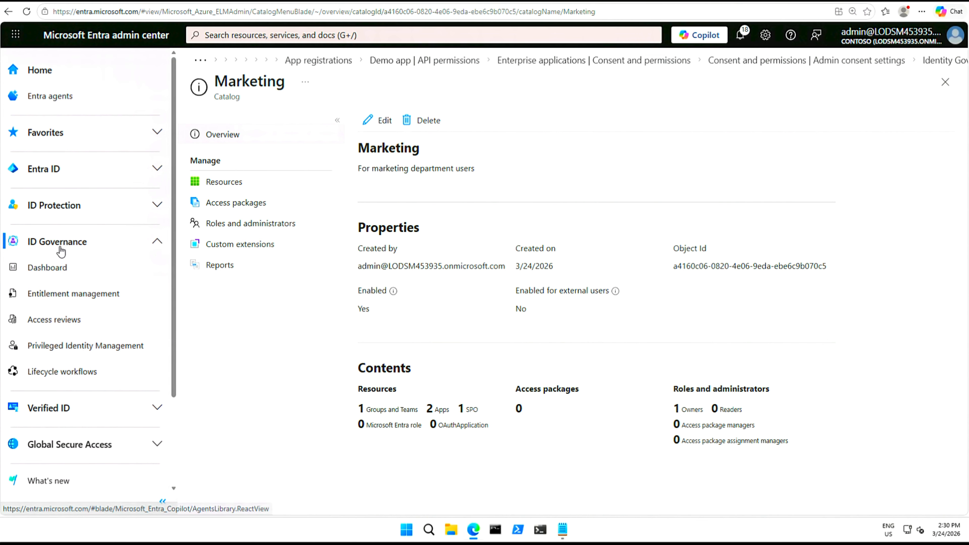
left_click(69, 323)
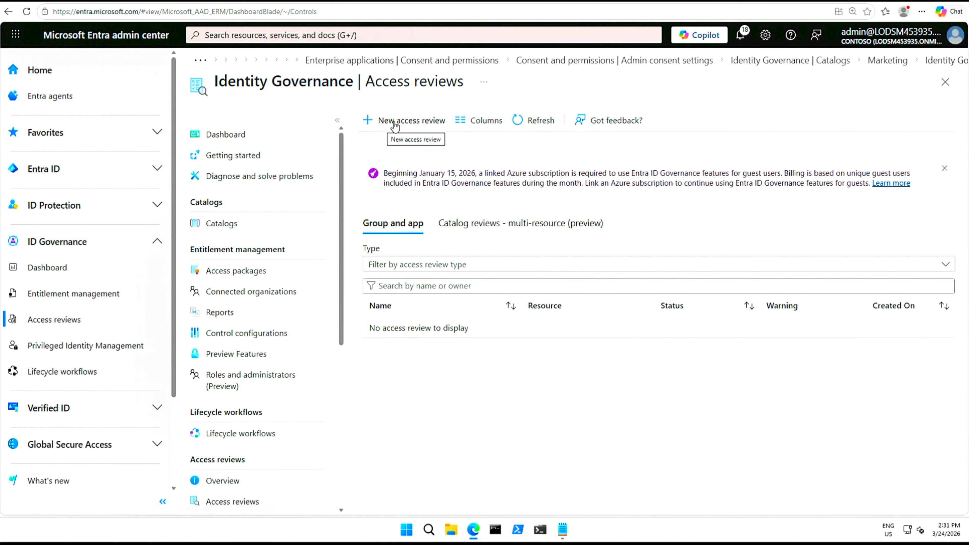
Start a Teams + Groups access review covering guest users in all Microsoft 365 groups
left_click(395, 126)
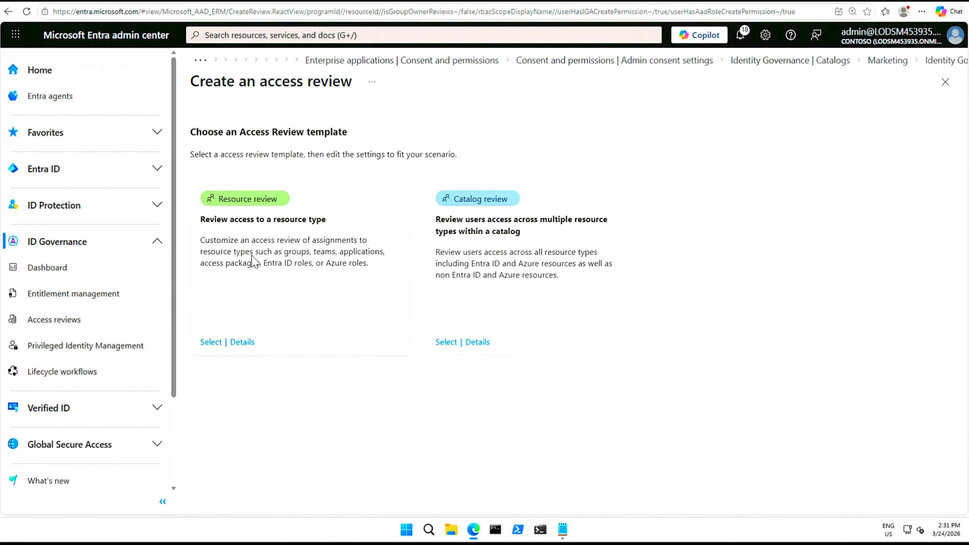
left_click(211, 343)
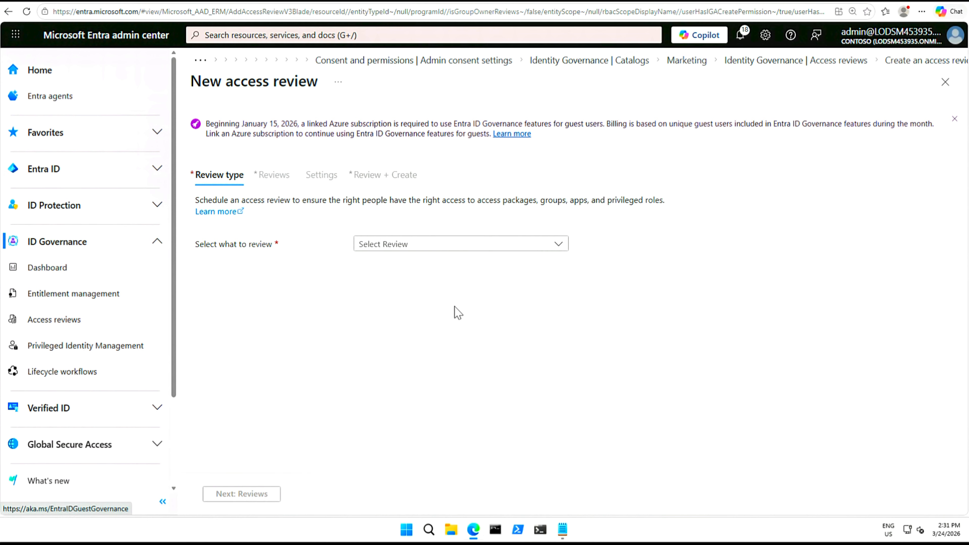
left_click(559, 246)
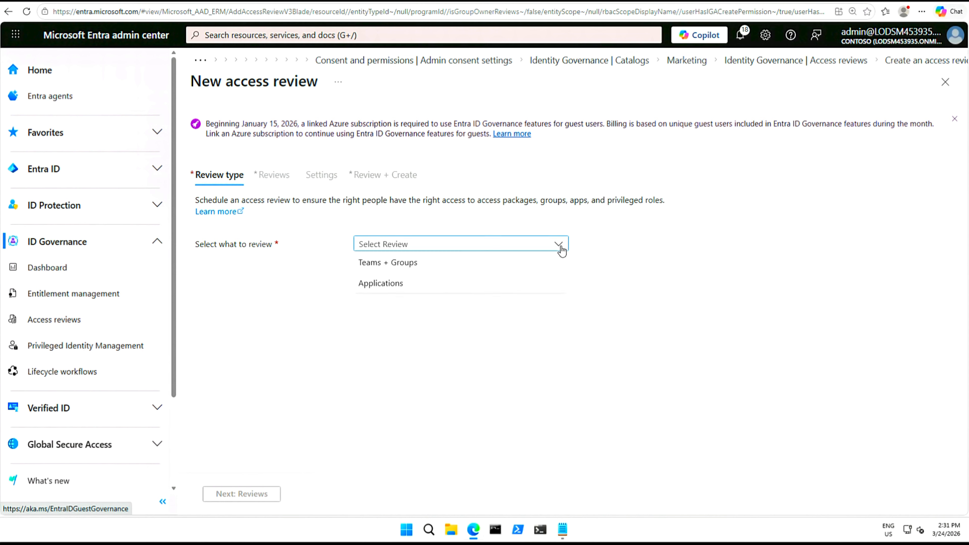
left_click(405, 266)
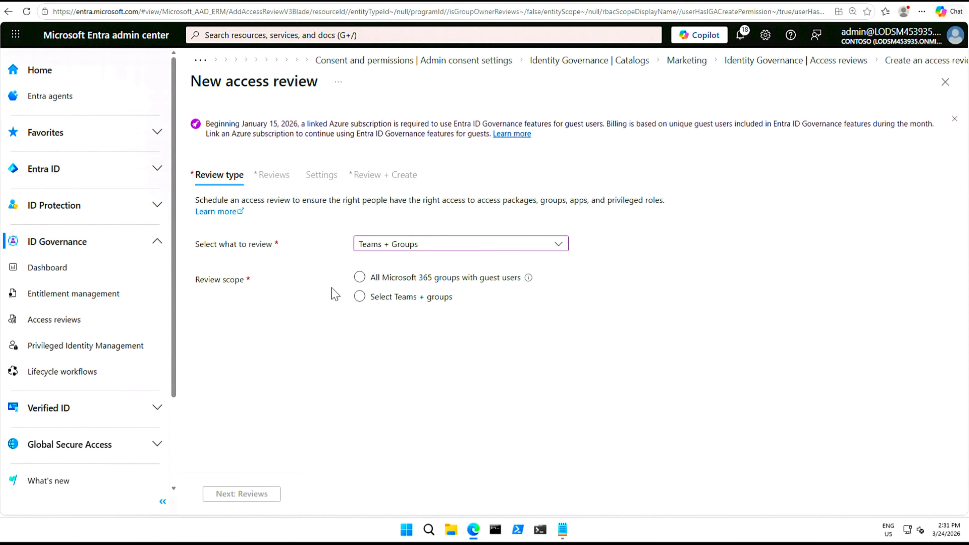
left_click(385, 283)
left_click(359, 278)
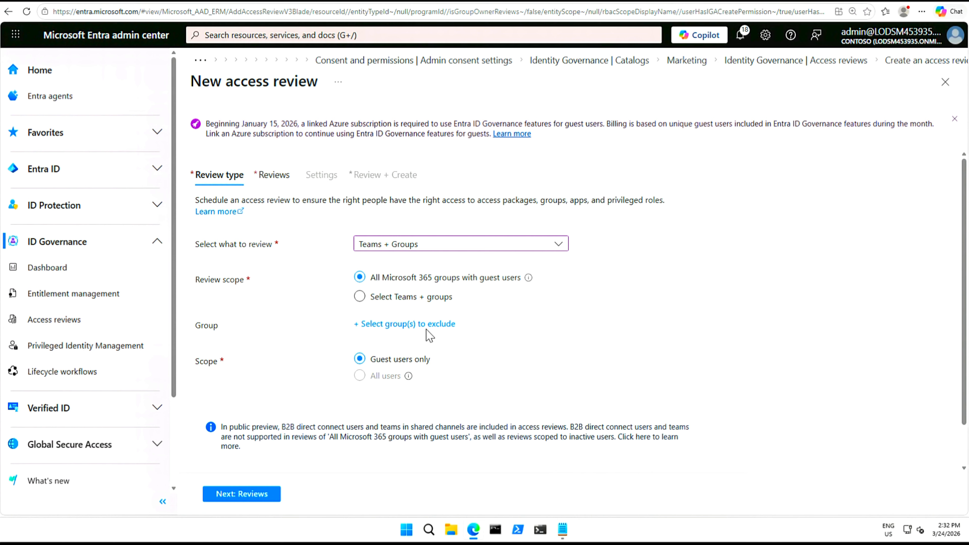
left_click(358, 327)
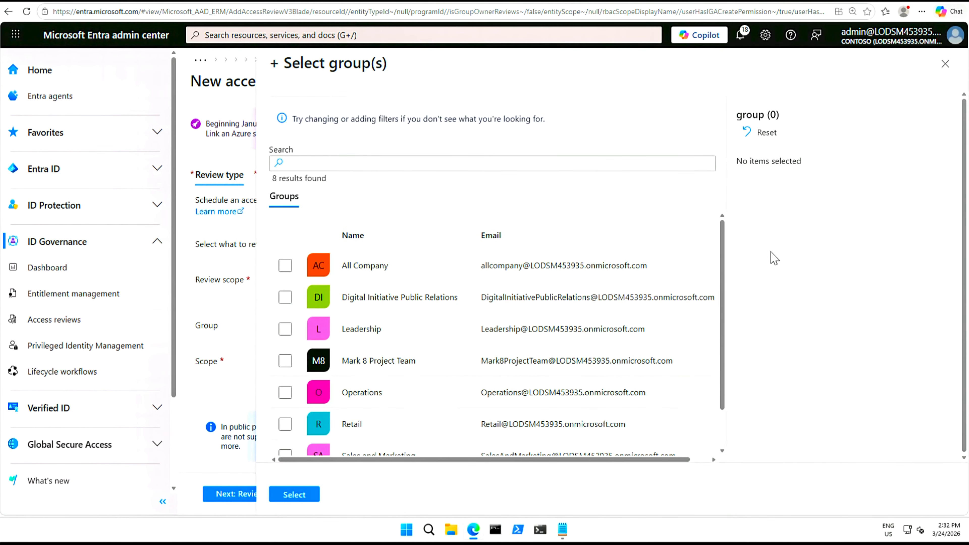
left_click(945, 64)
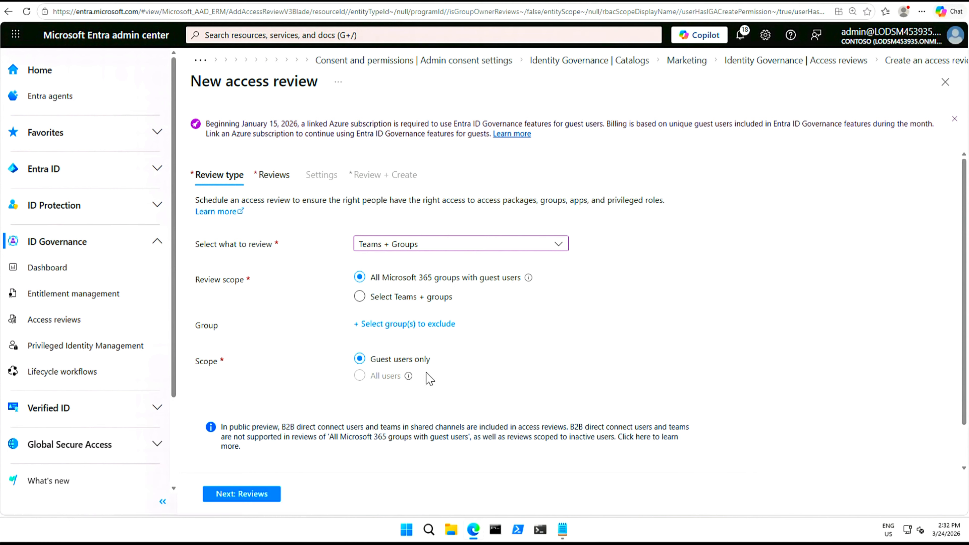
Make the group owners the reviewers of the access review
left_click(241, 494)
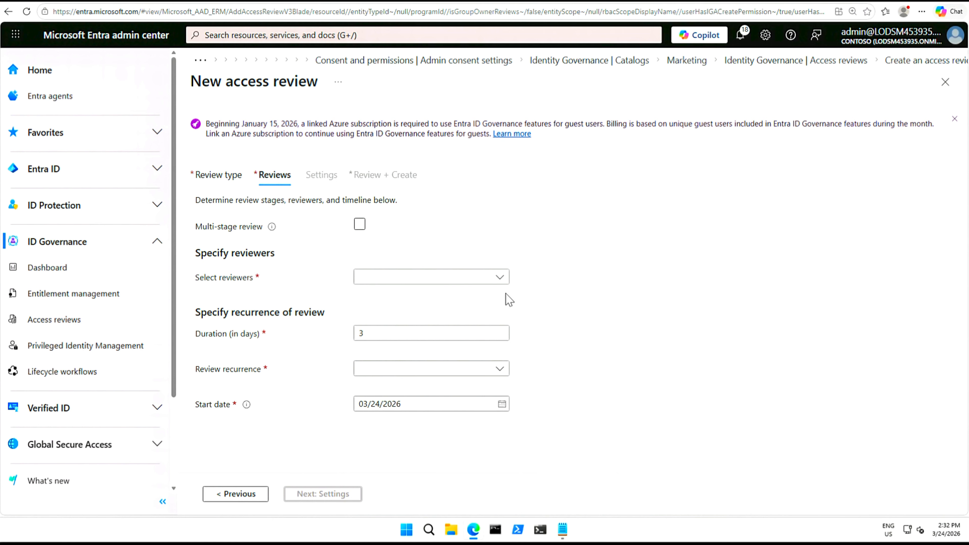
left_click(504, 278)
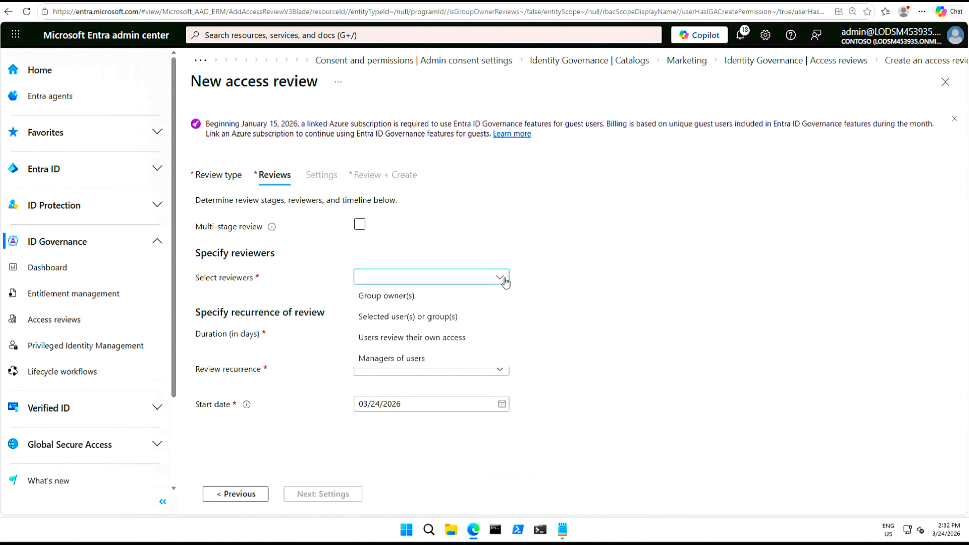
left_click(403, 302)
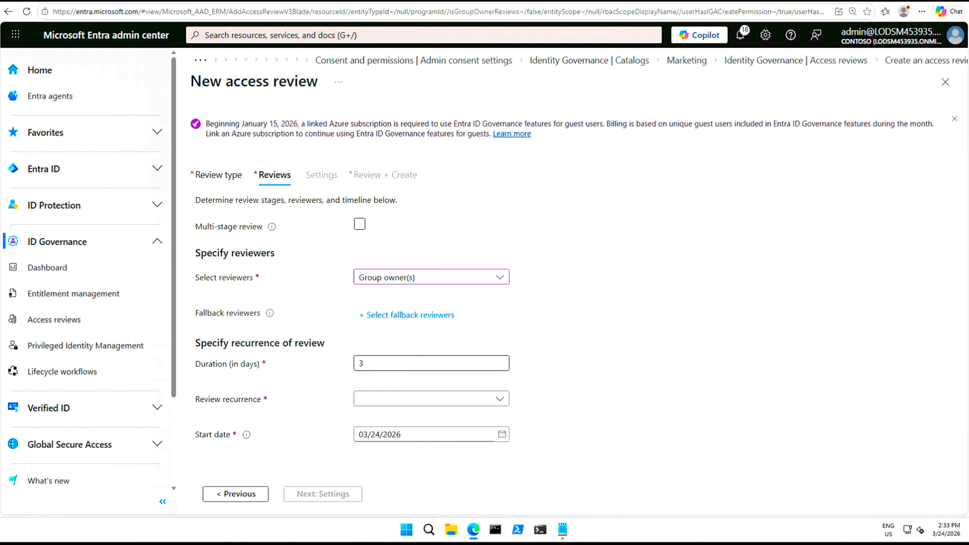
Set the review to recur monthly, ending on 04/10/2026
left_click(495, 409)
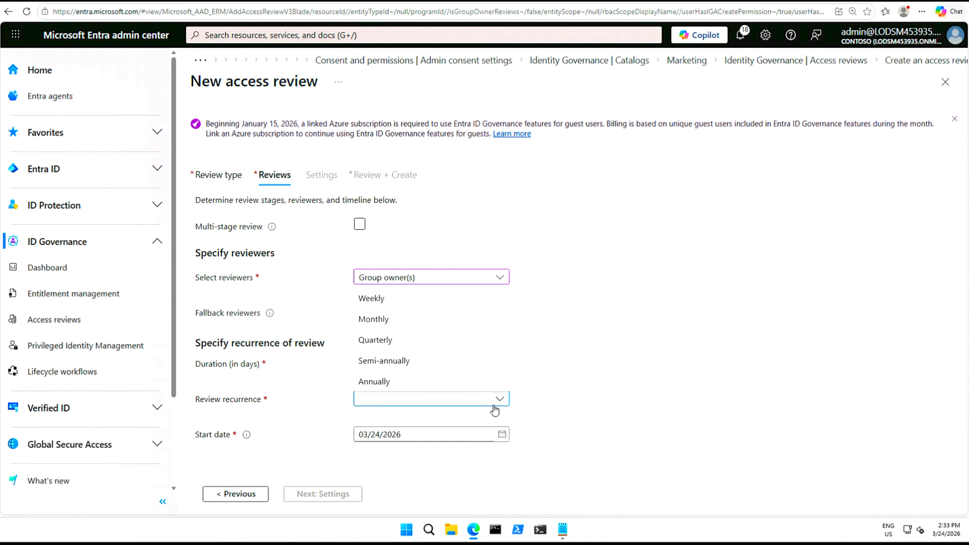
left_click(382, 323)
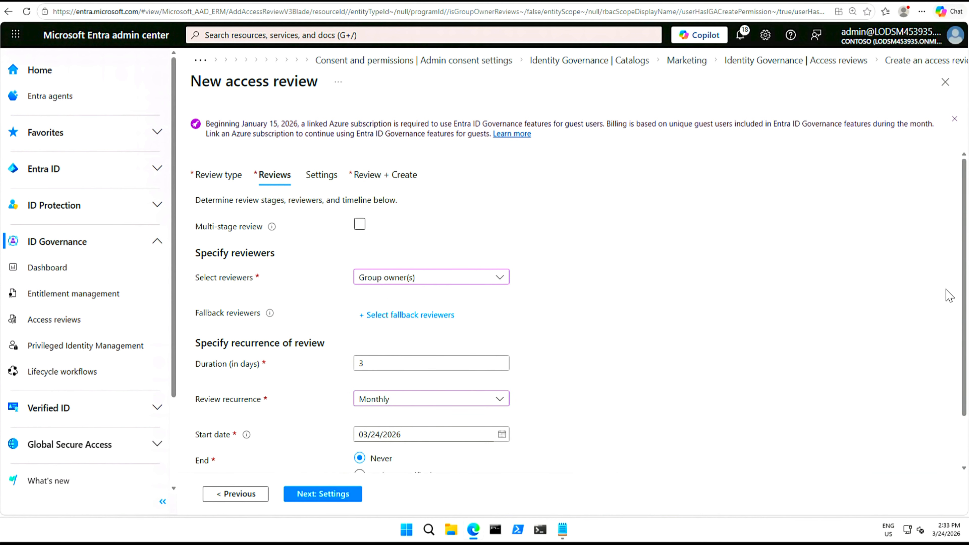
left_click_drag(964, 293, 967, 383)
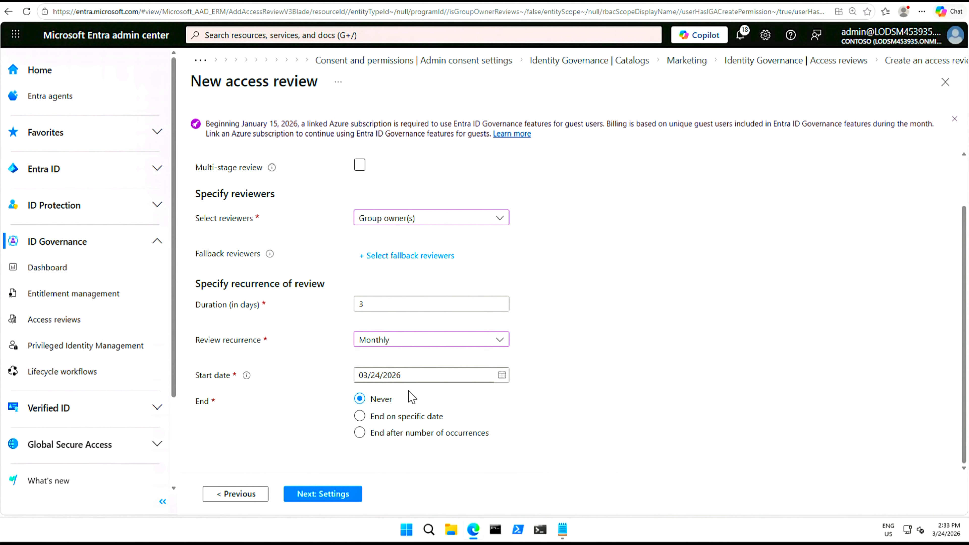
left_click(360, 416)
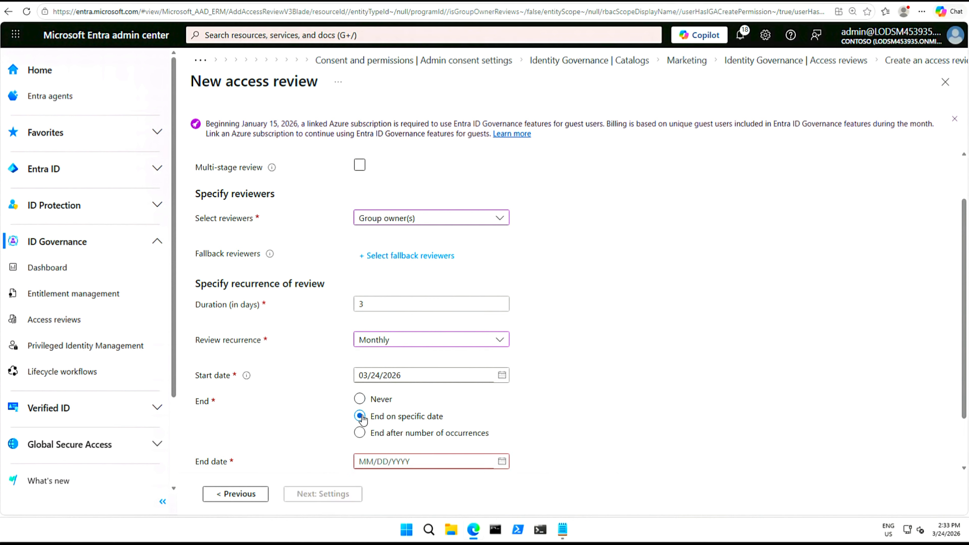
left_click(501, 462)
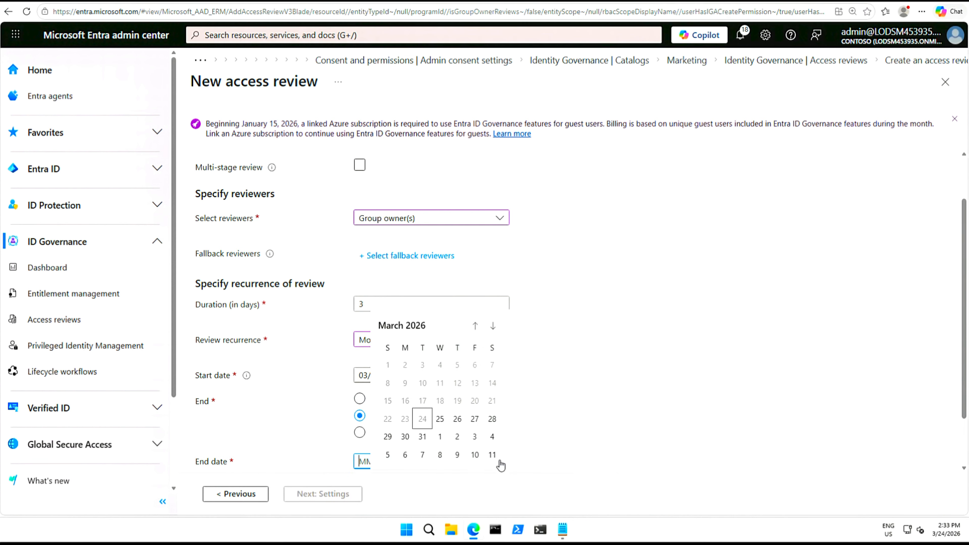
left_click(475, 455)
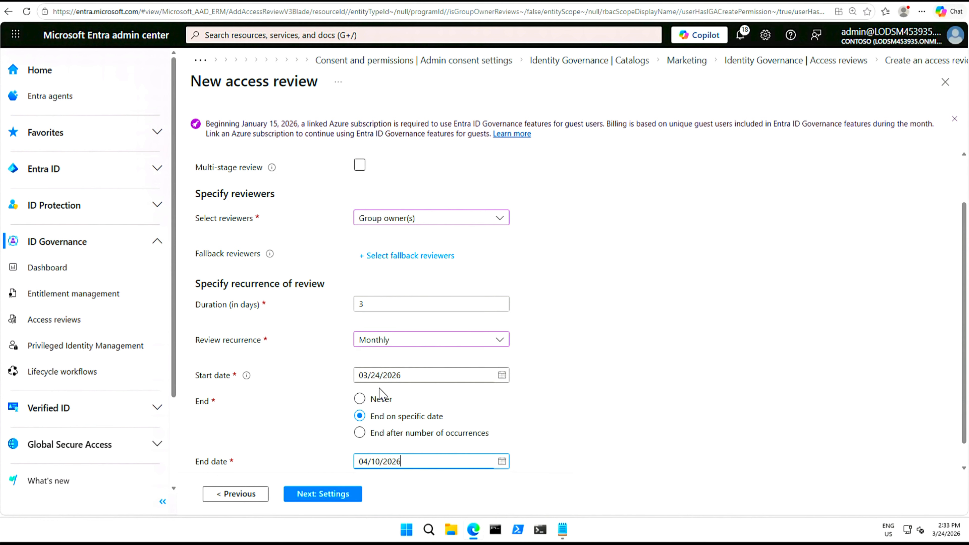
left_click(322, 494)
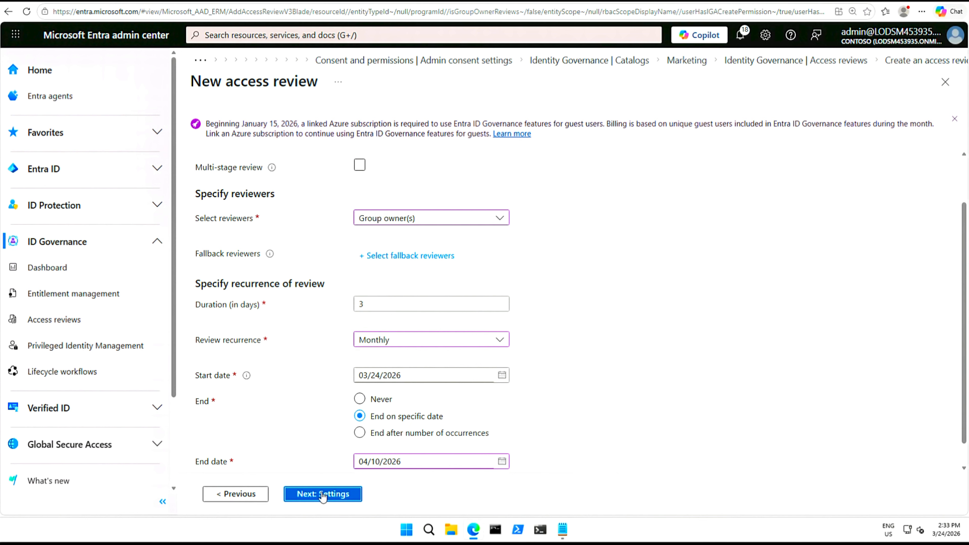
On the Settings tab, set 'If reviewers don't respond' to Remove access
left_click(323, 495)
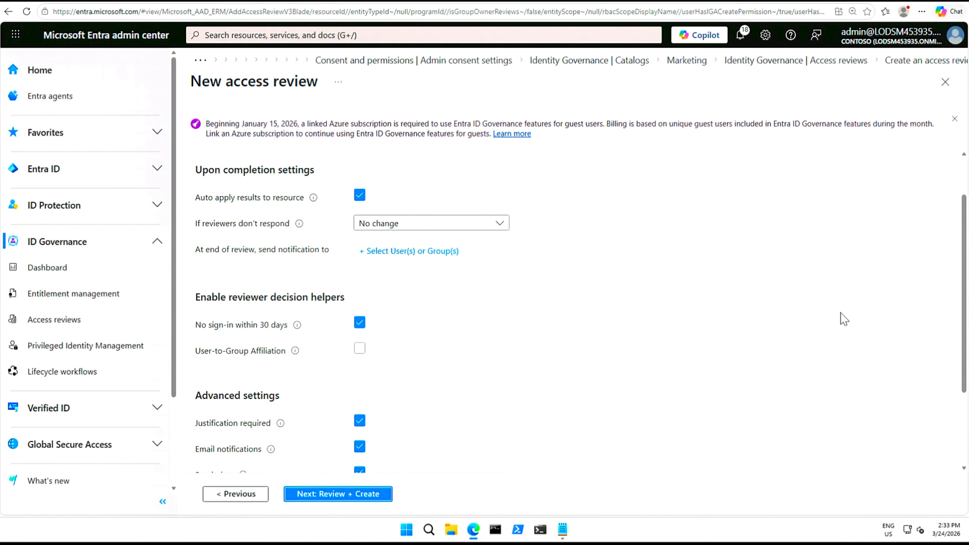
scroll(965, 264, "down", 1)
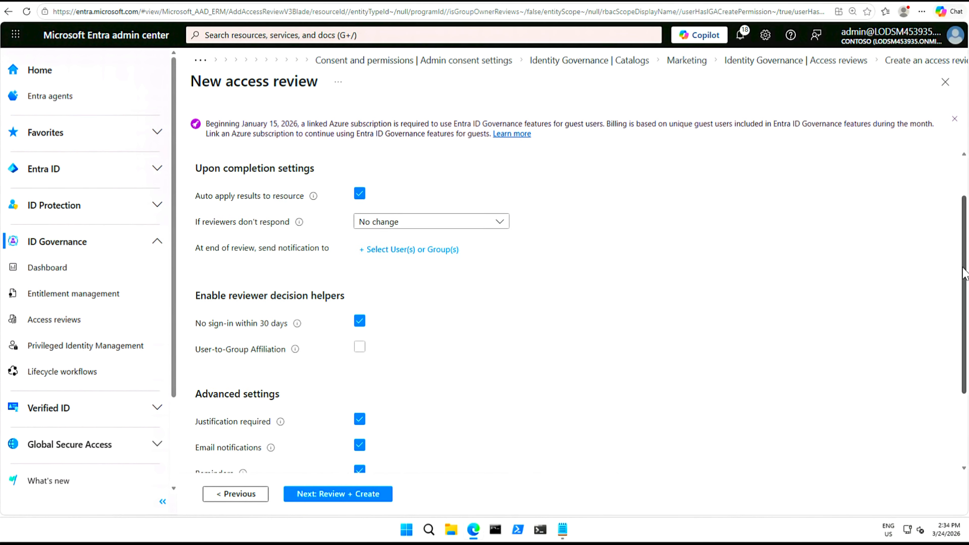
scroll(964, 266, "up", 2)
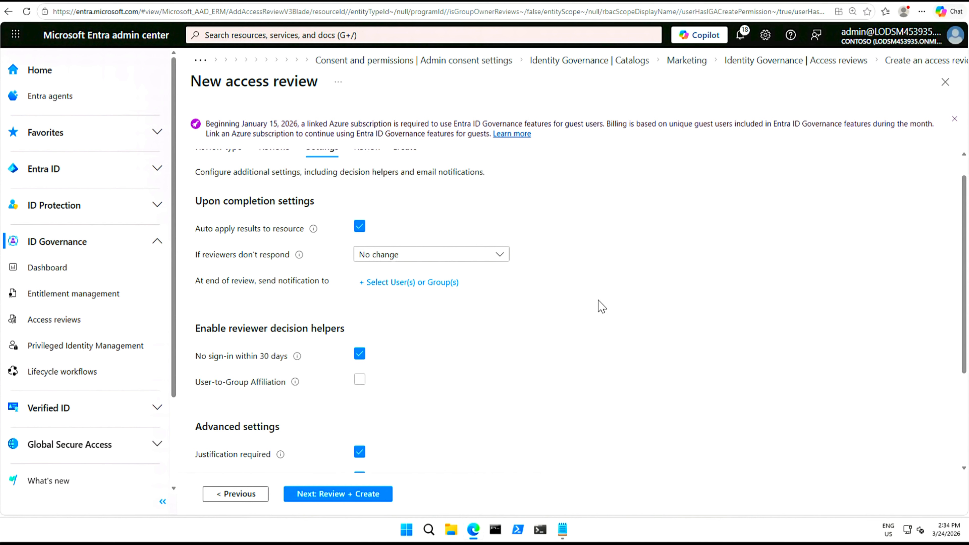
scroll(602, 306, "up", 1)
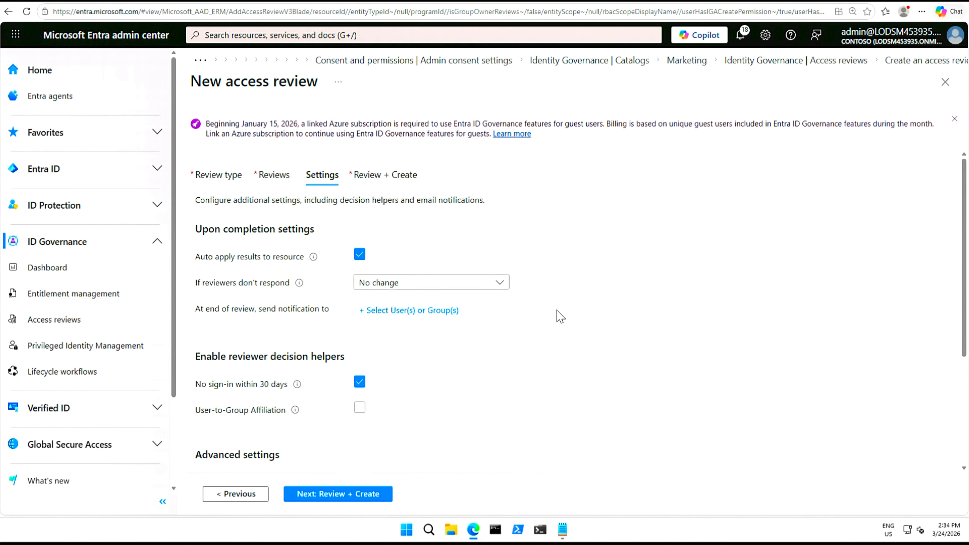
left_click(500, 291)
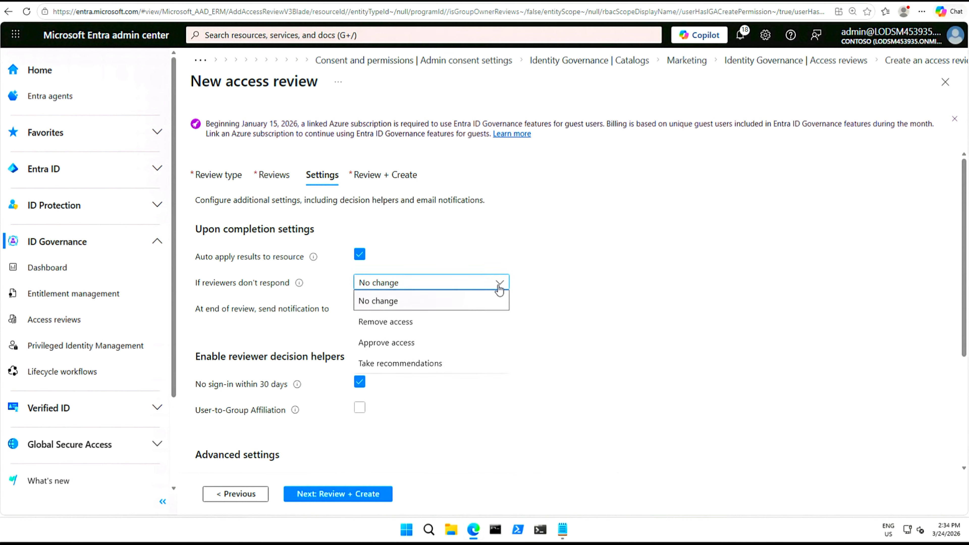
left_click(410, 326)
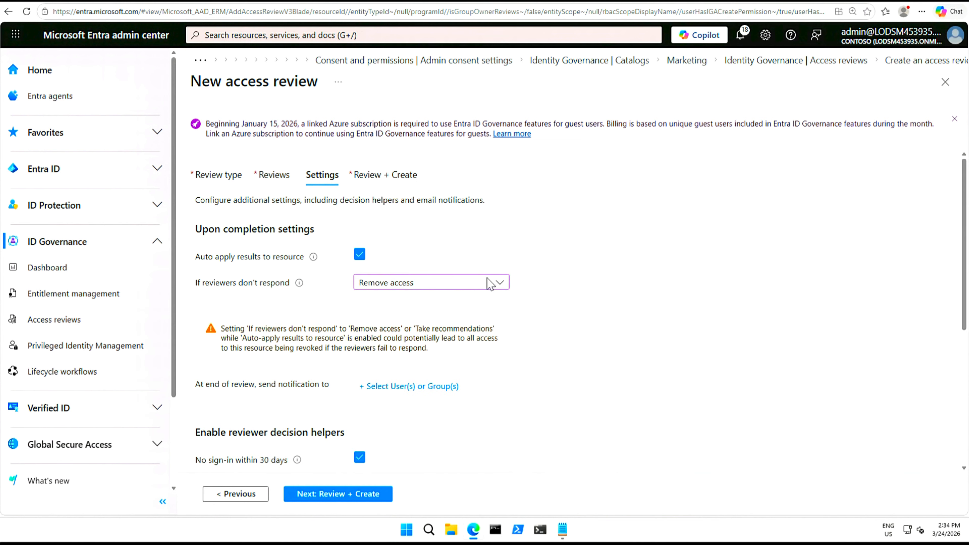
left_click(502, 289)
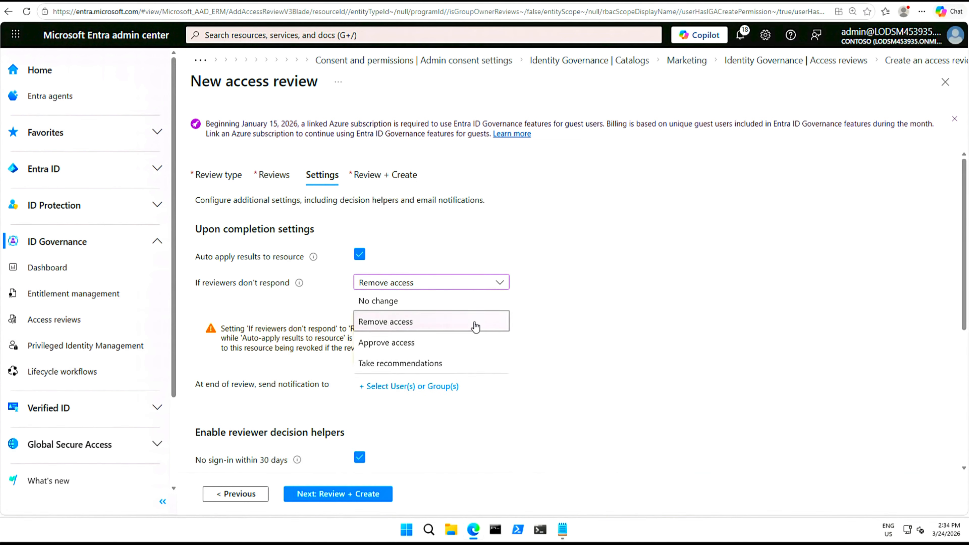
left_click(574, 289)
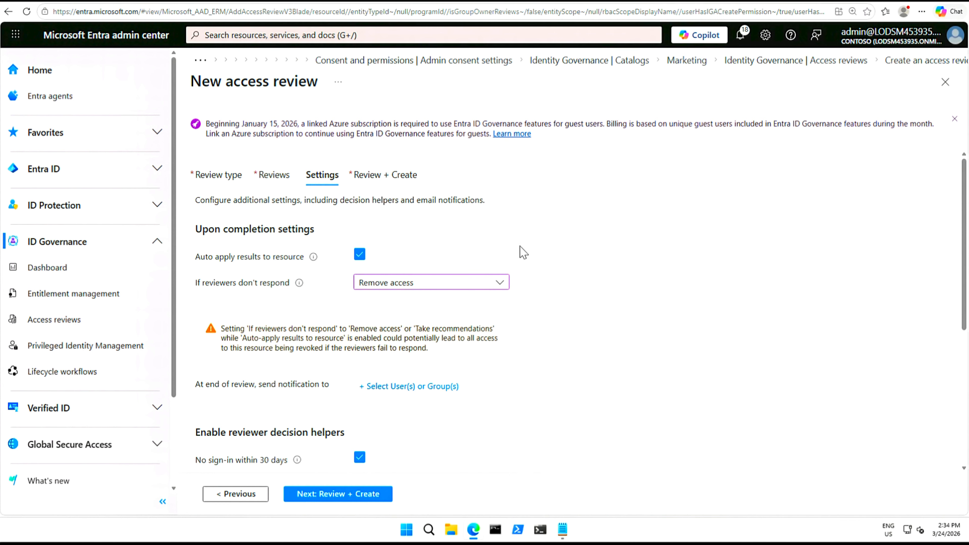
left_click_drag(967, 305, 968, 432)
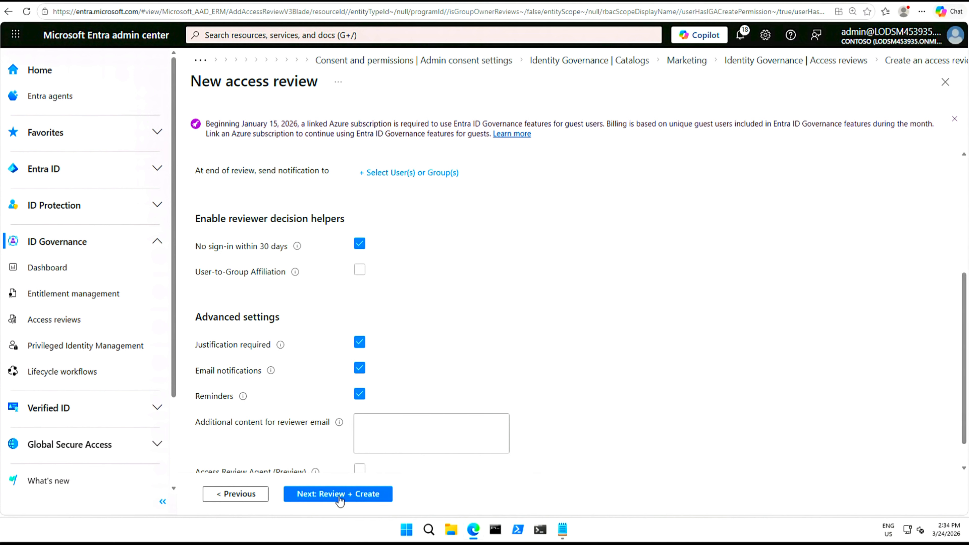
Create the 'Review guest access across Microsoft 365 groups' review and open its details from the refreshed list
left_click(339, 494)
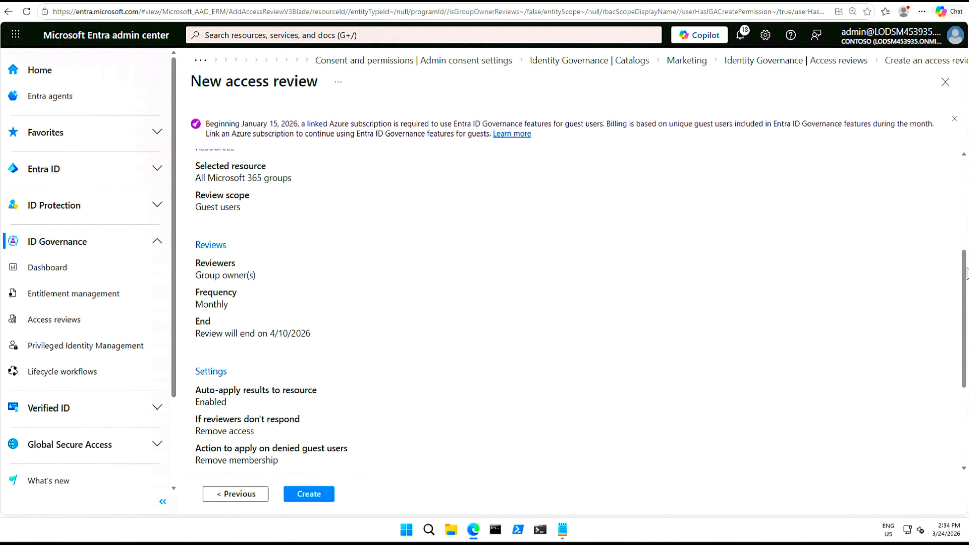
left_click_drag(966, 274, 966, 222)
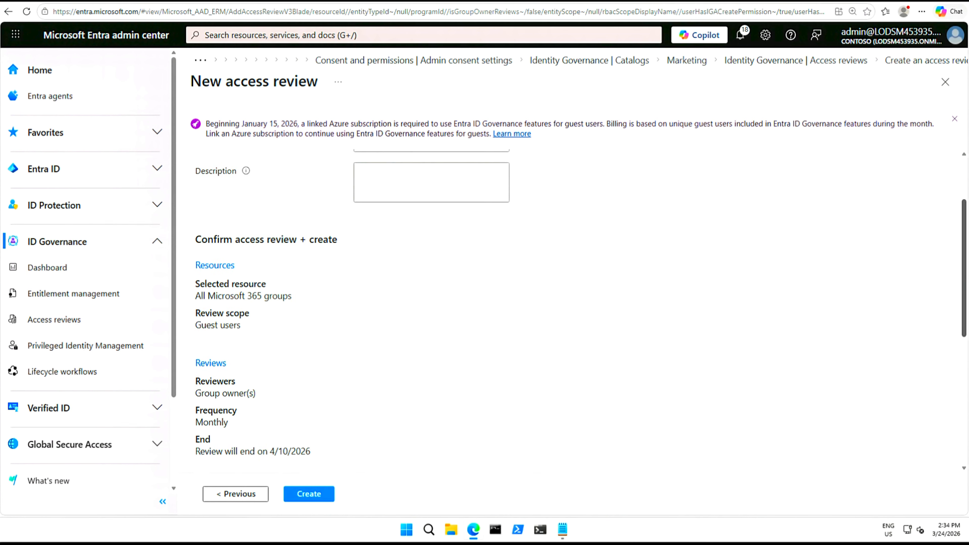
left_click(310, 495)
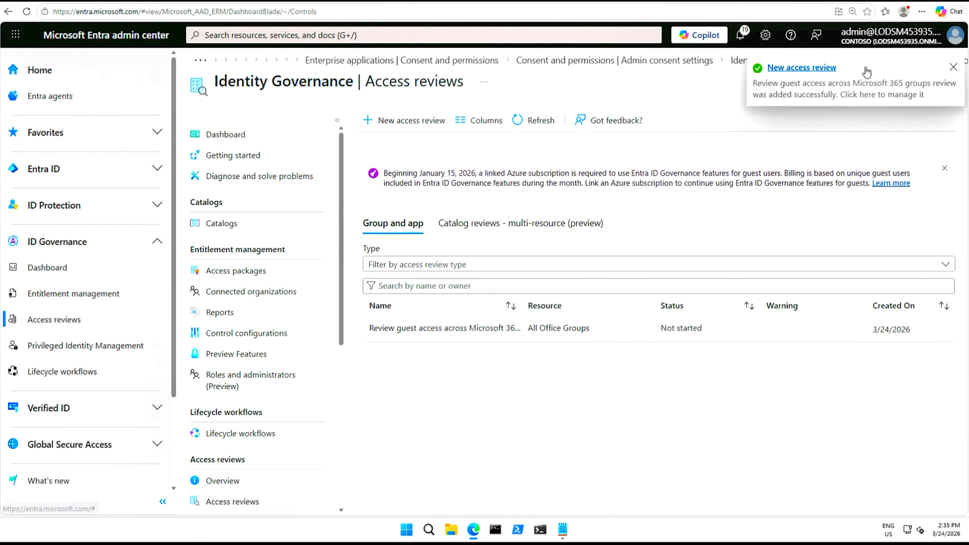
left_click(953, 68)
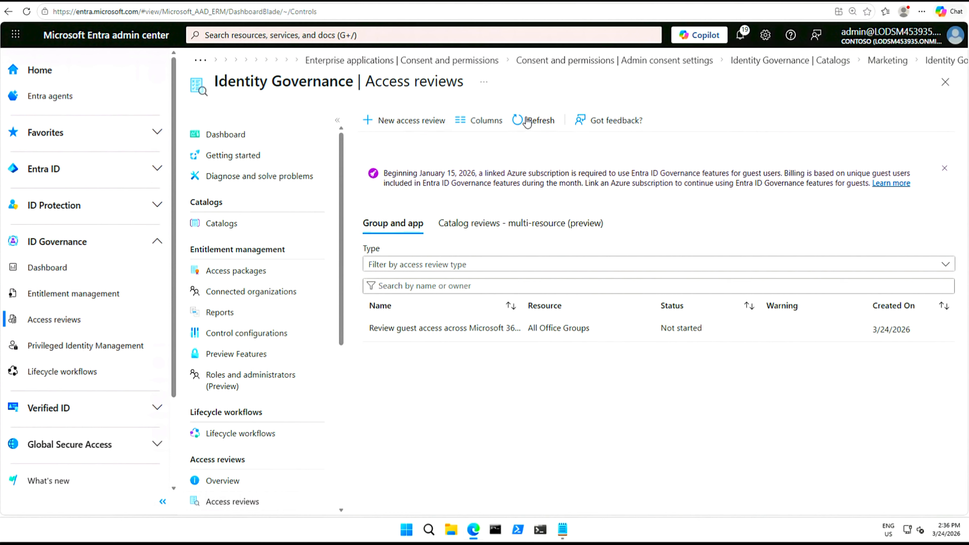
left_click(528, 122)
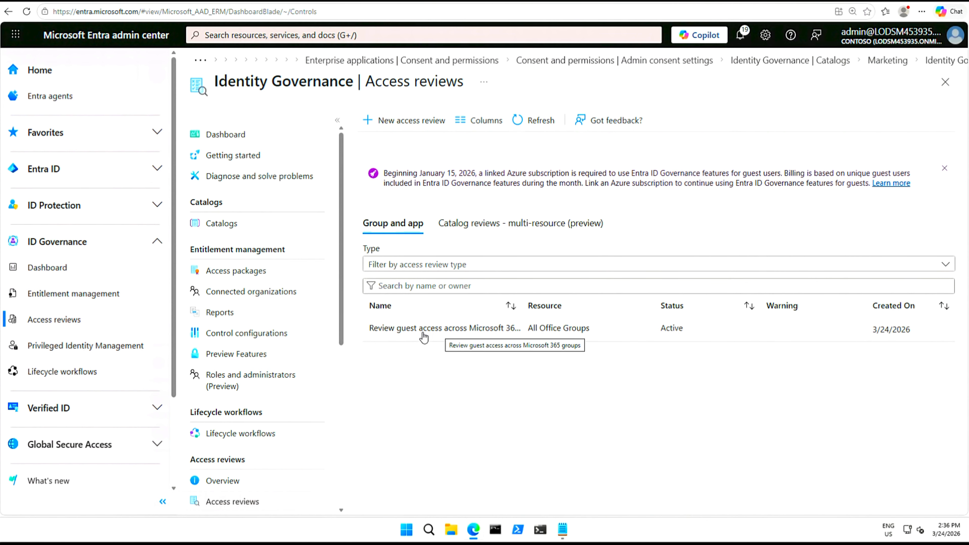
left_click(422, 329)
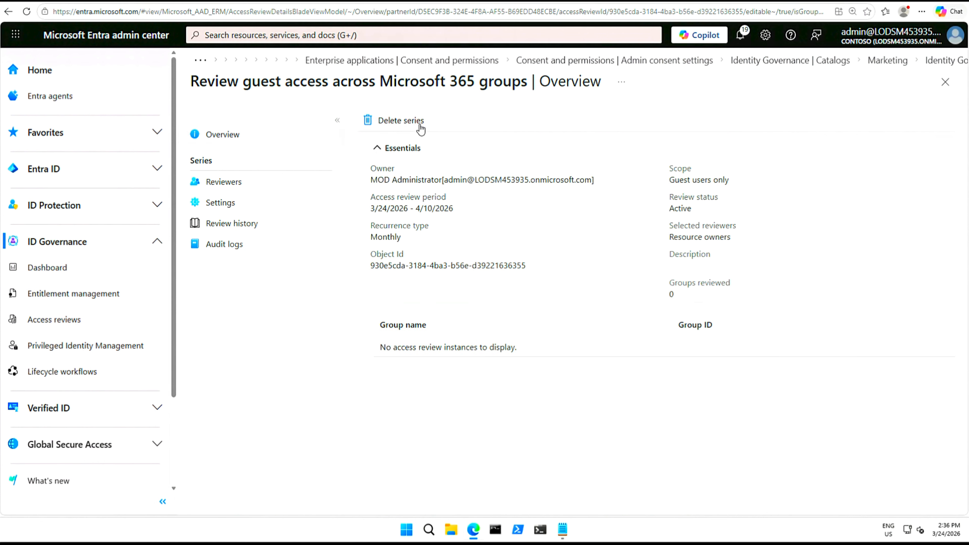
Inspect the review's Reviewers page and fallback reviewer picker without making changes
left_click(227, 187)
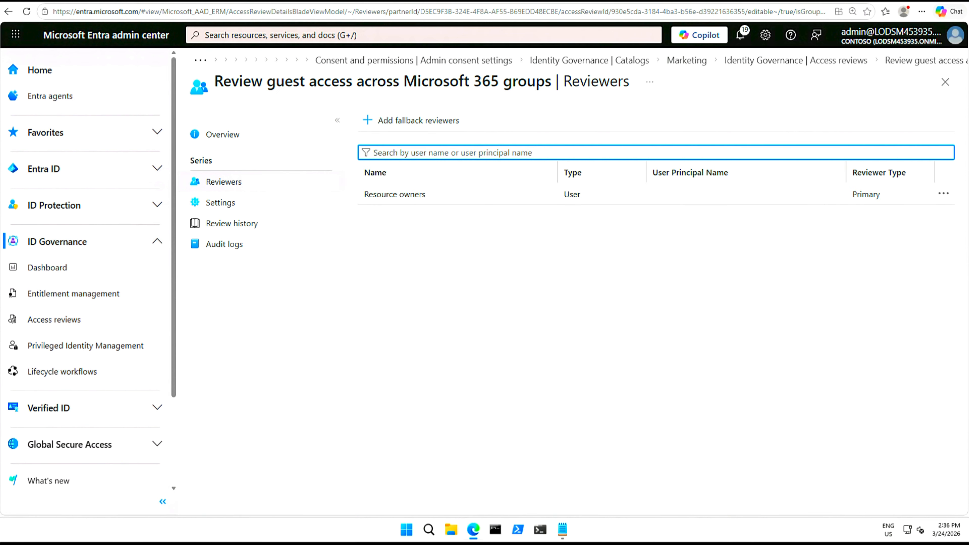
left_click(943, 194)
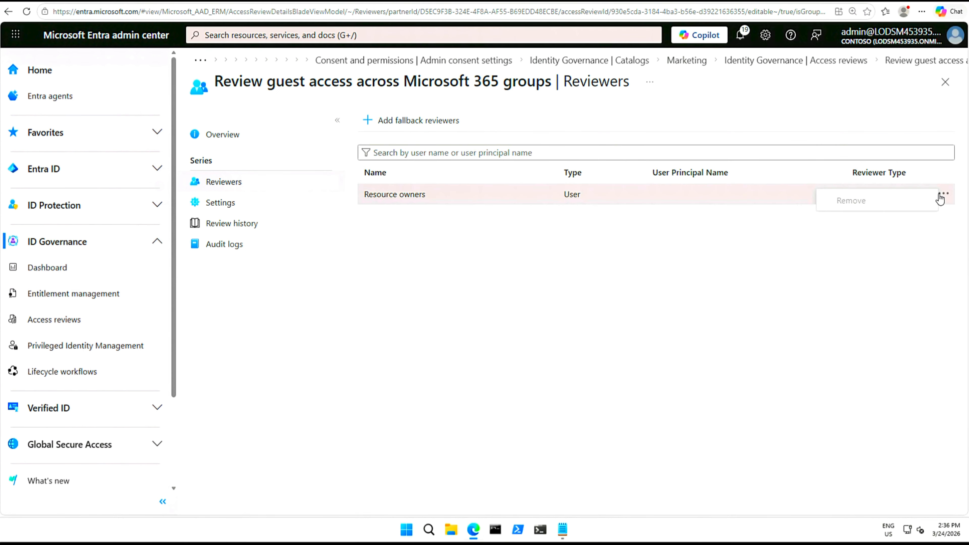
left_click(885, 288)
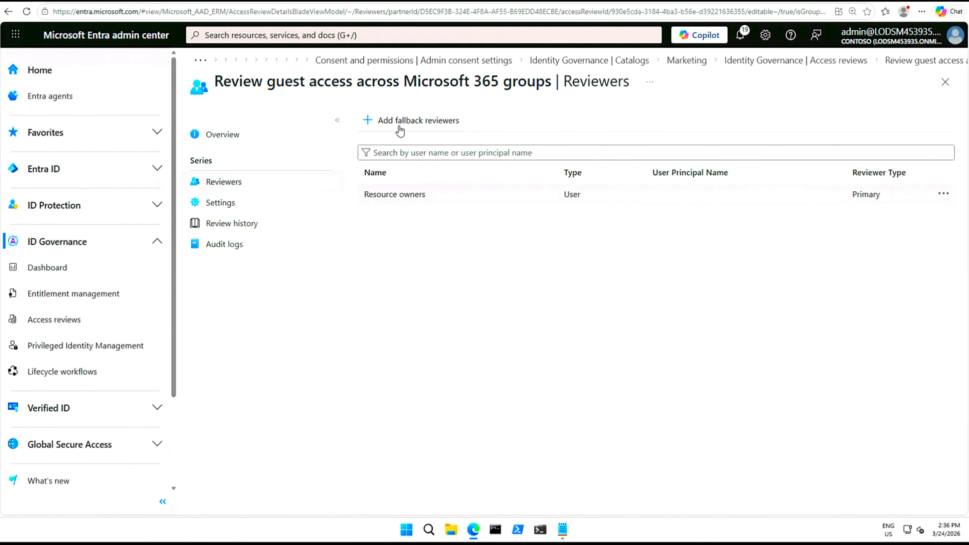
left_click(369, 128)
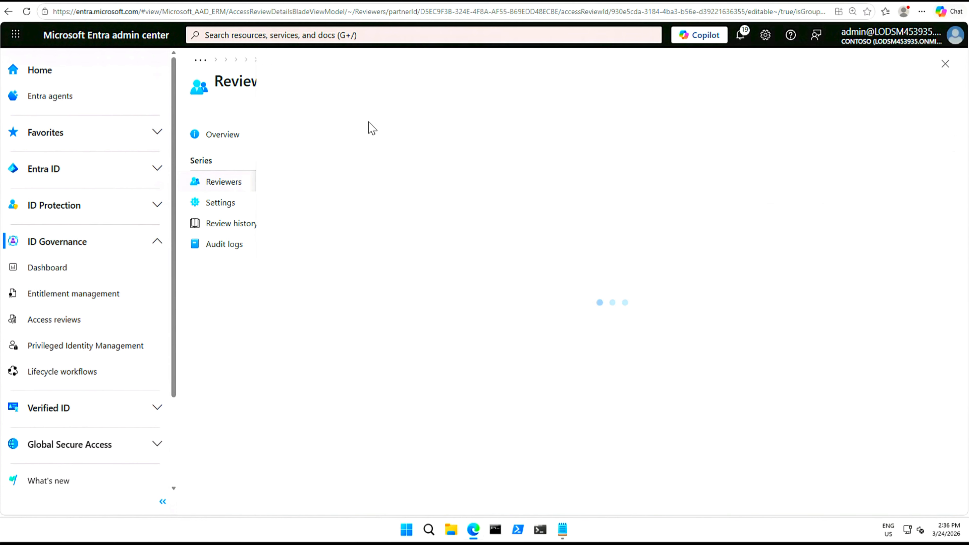
left_click(946, 64)
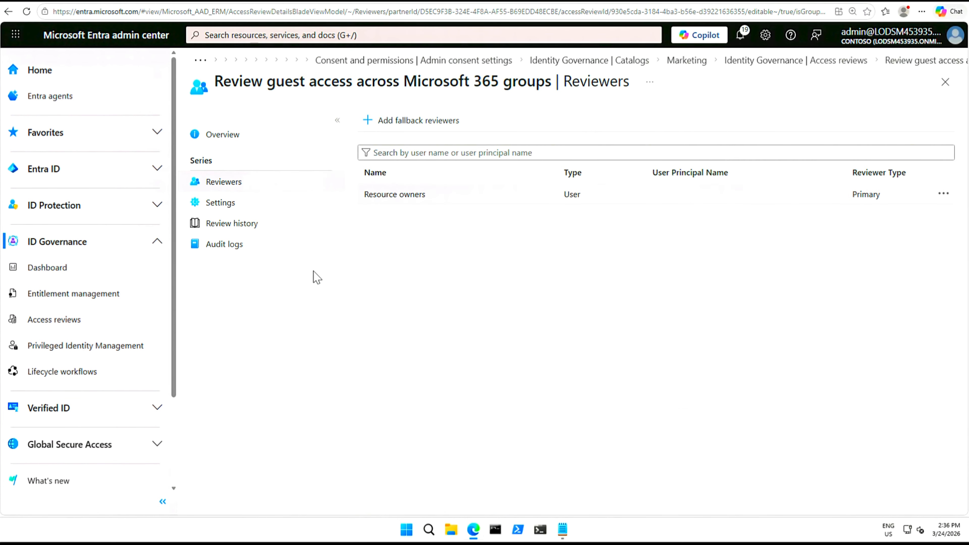
Check the review's settings, audit logs and review history, then return to Catalogs
left_click(222, 203)
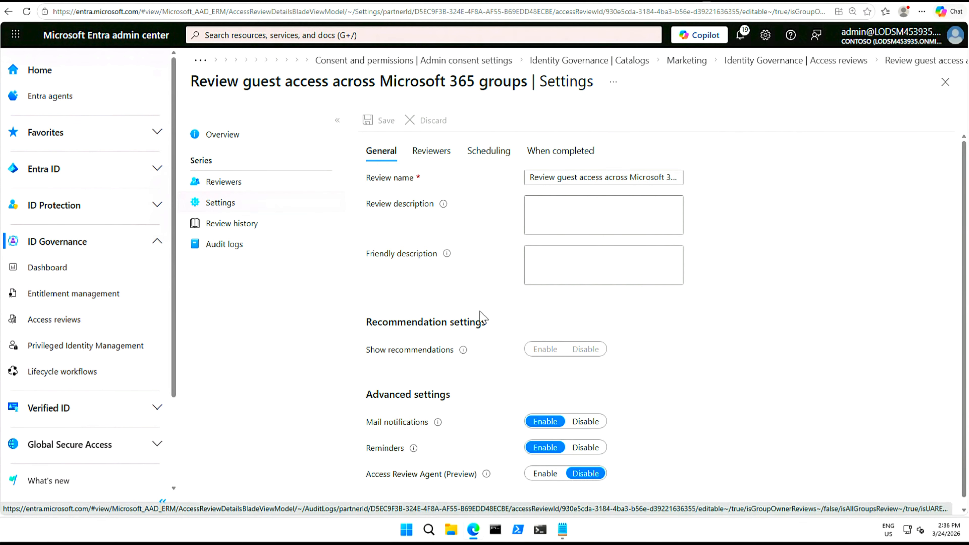
left_click_drag(361, 400, 471, 402)
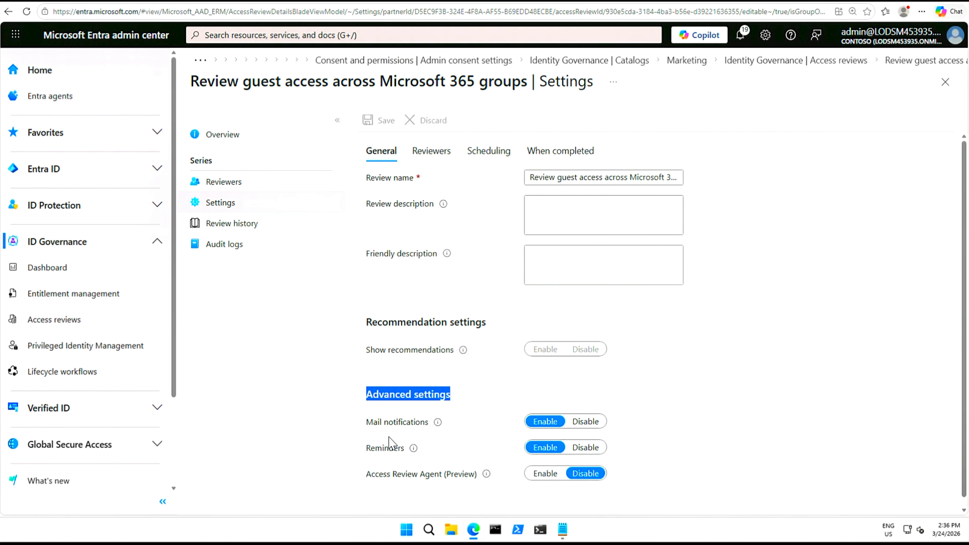
left_click(438, 422)
left_click(272, 342)
left_click(226, 246)
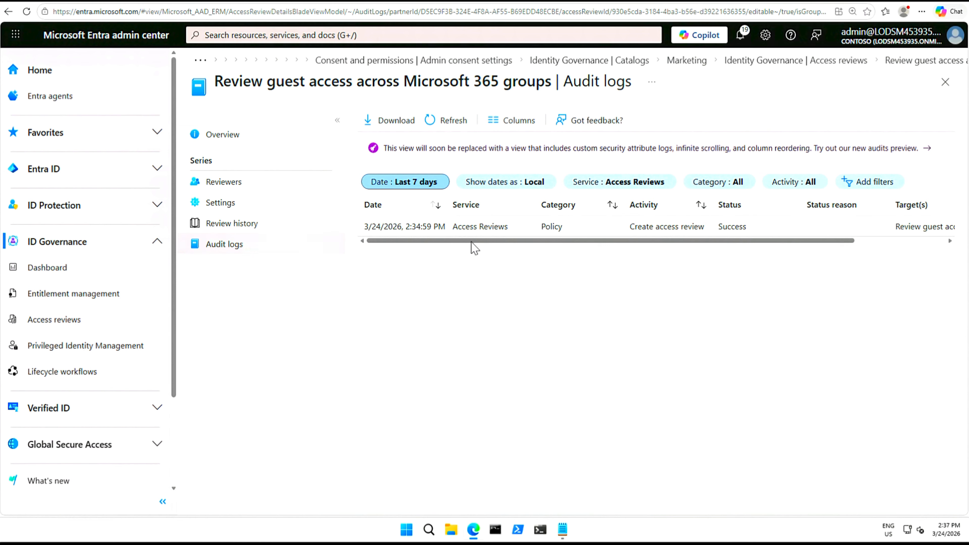
left_click(240, 225)
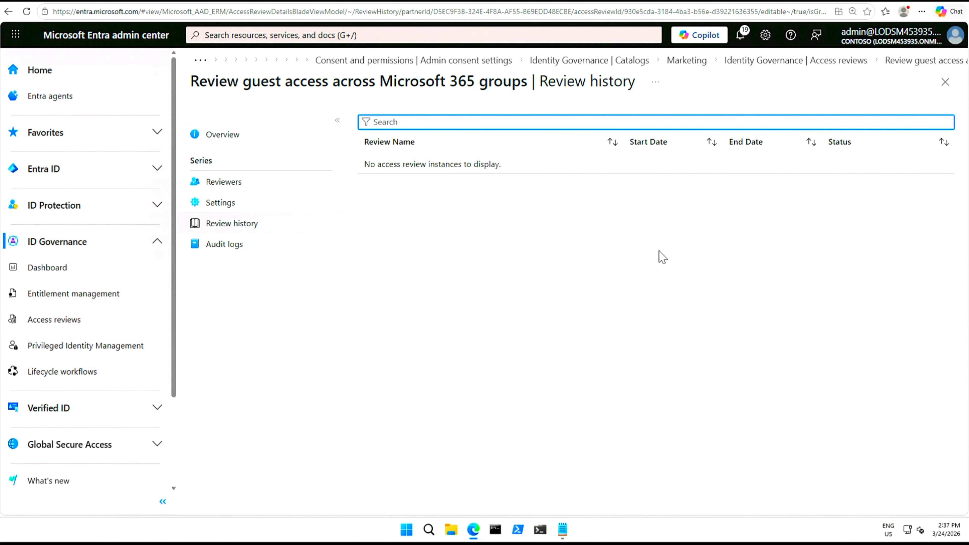
left_click(625, 68)
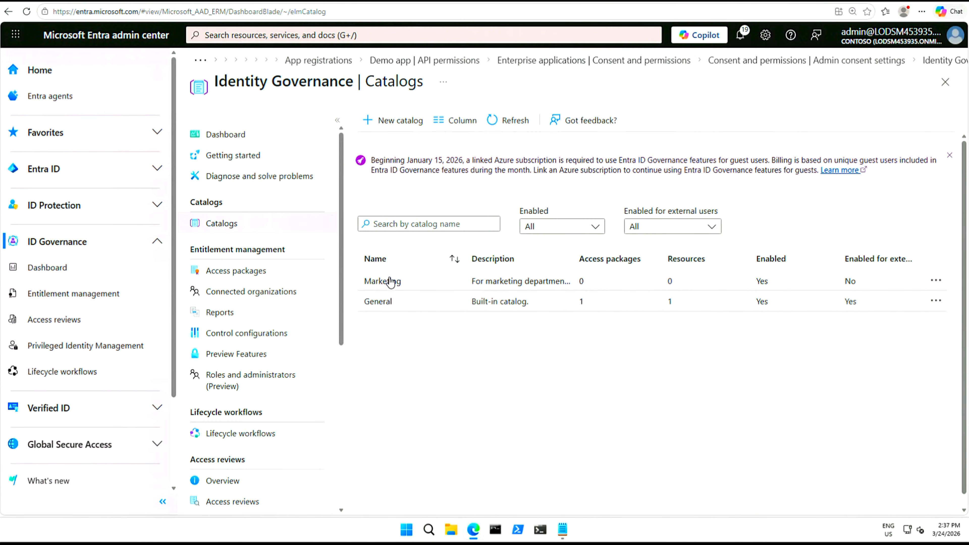
Open the Marketing catalog, request its deletion, then answer No to keep it
left_click(390, 282)
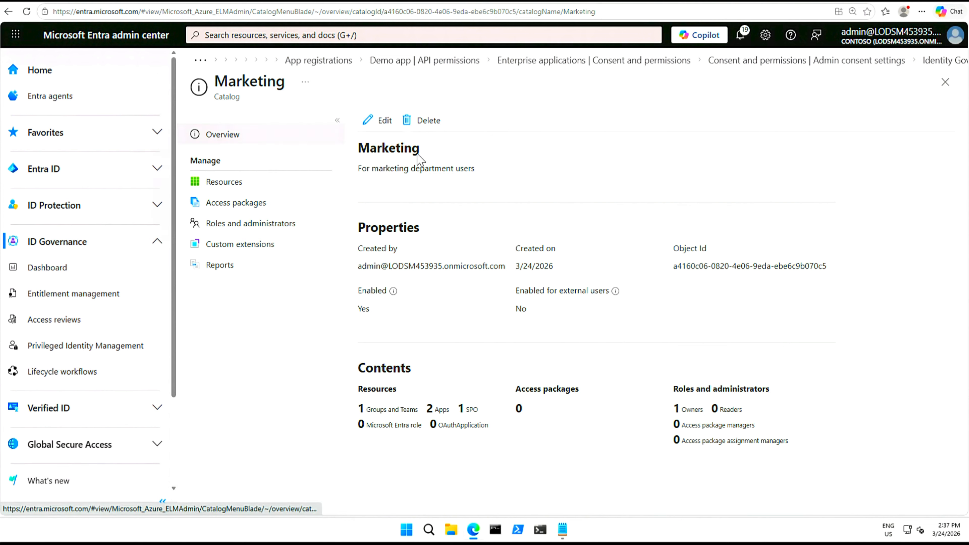
left_click(429, 121)
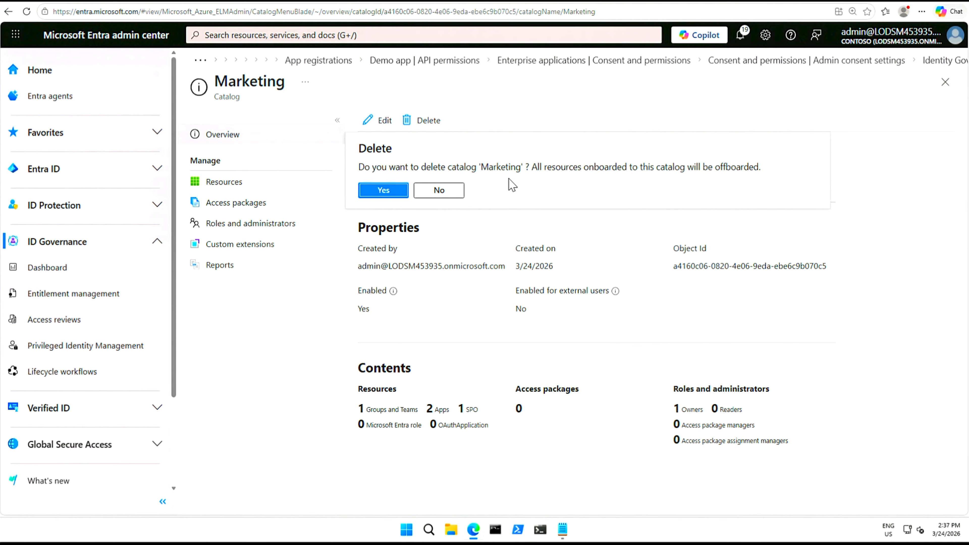
left_click(446, 193)
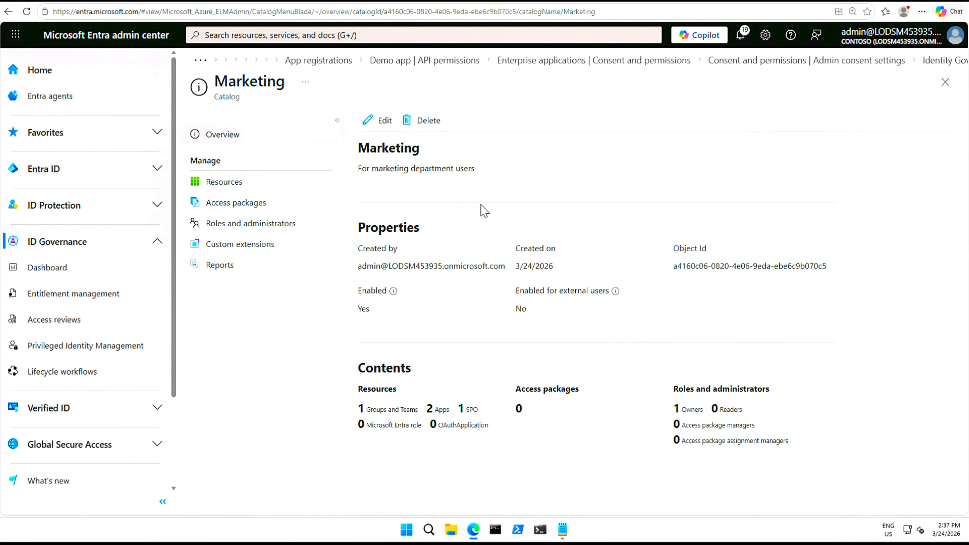